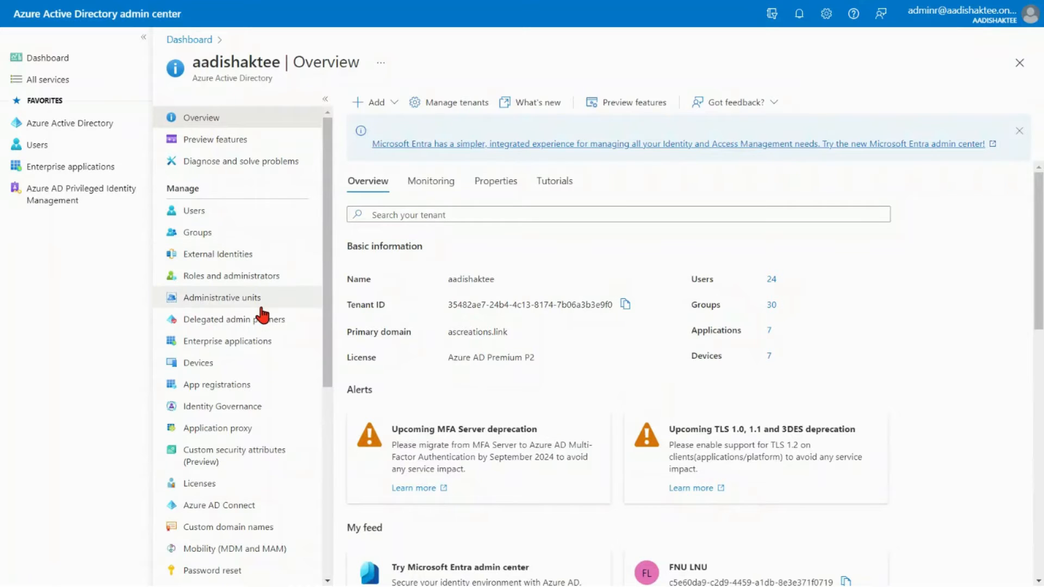
Limit self-service password reset to Selected users and open the Approved_SSPR group picker.
scroll(263, 316, down, 5)
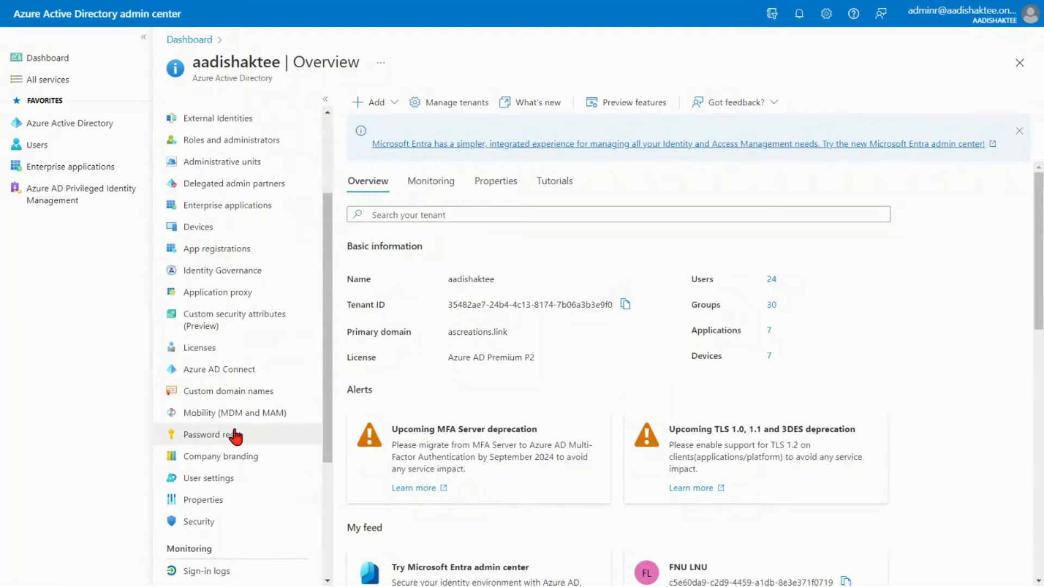
click(234, 434)
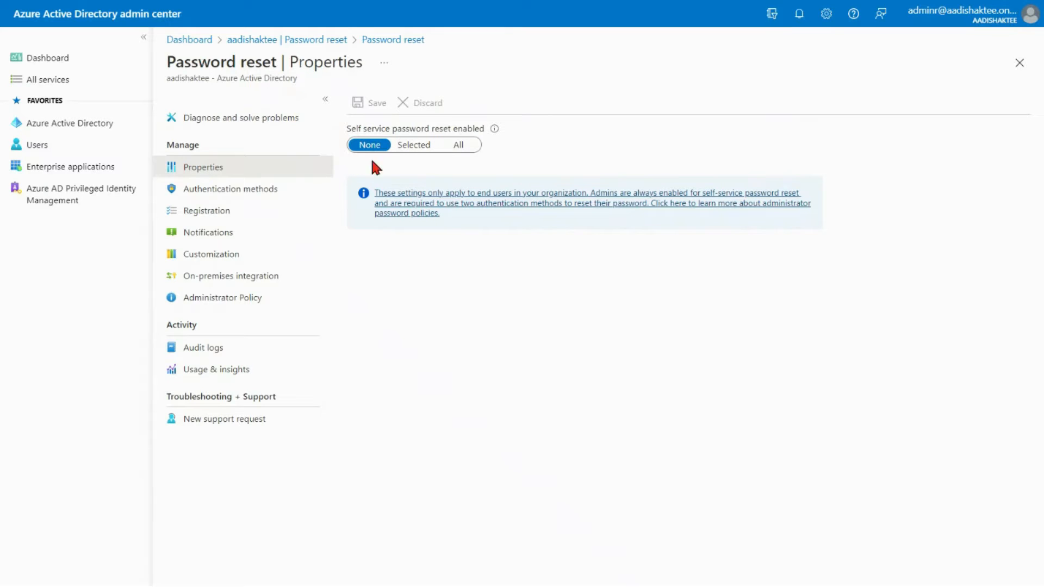
click(462, 147)
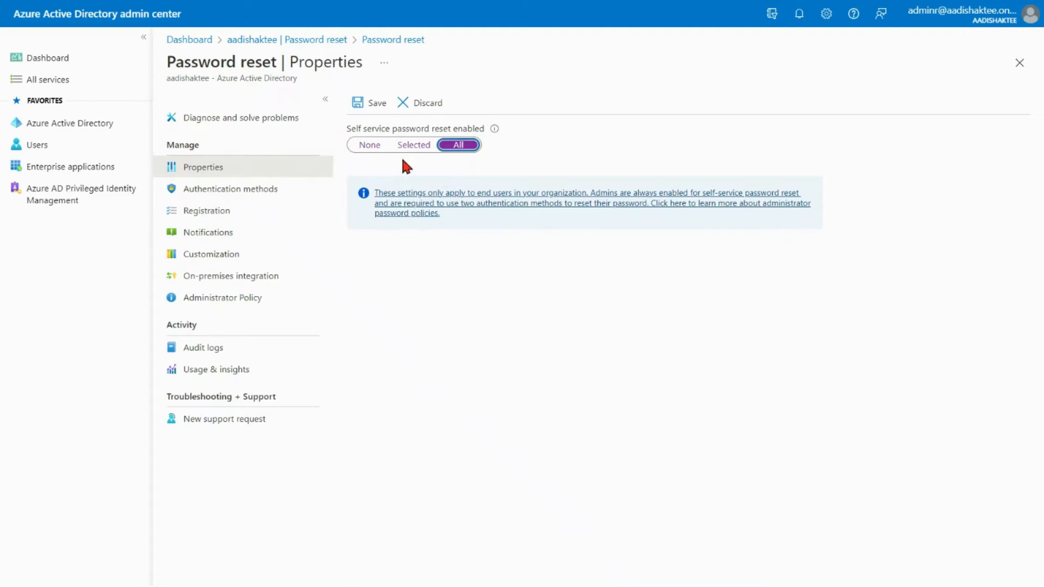
click(414, 146)
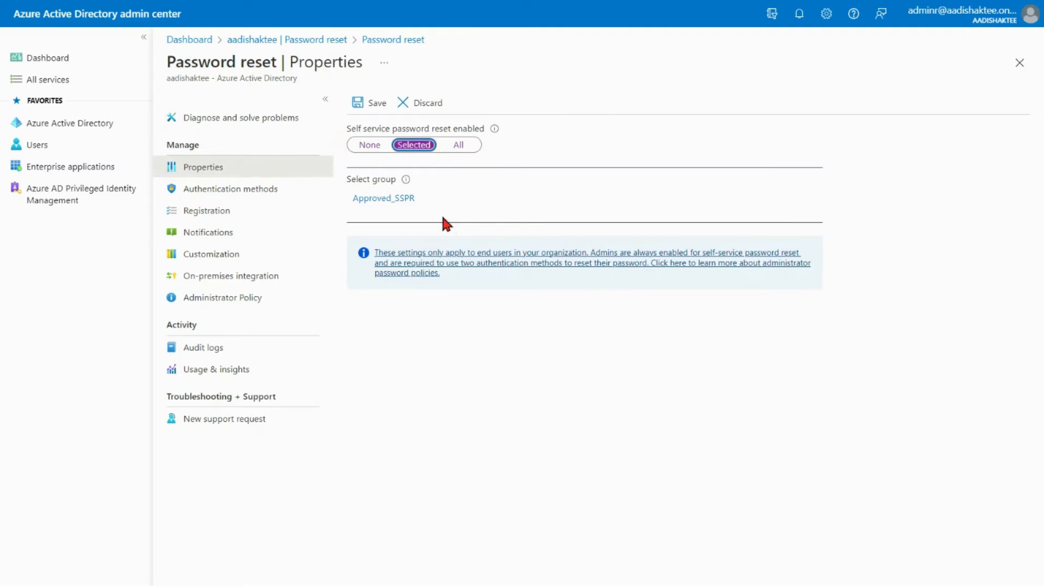
click(384, 204)
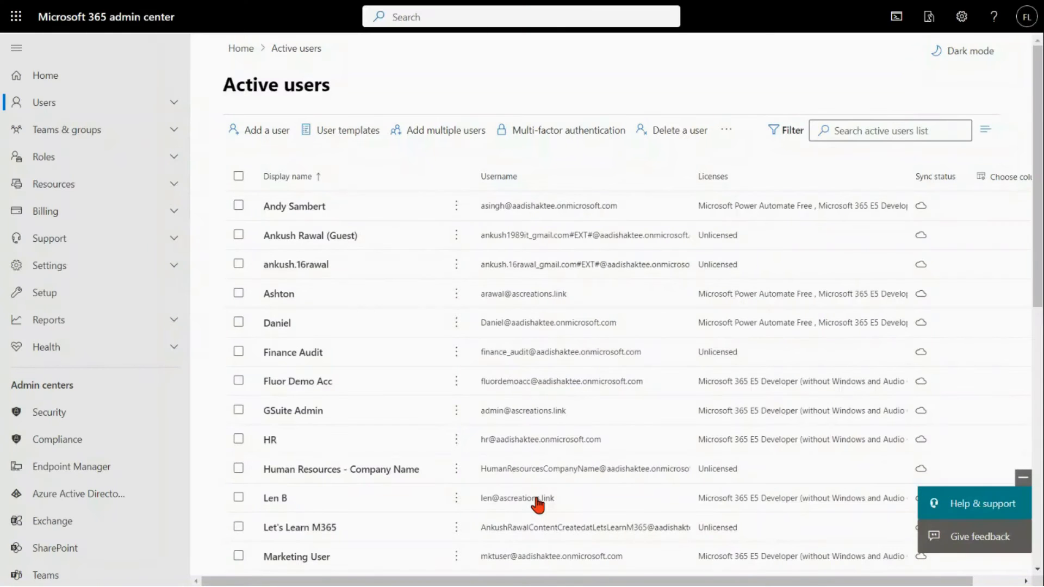
Start a new Security group from Active teams & groups.
click(113, 140)
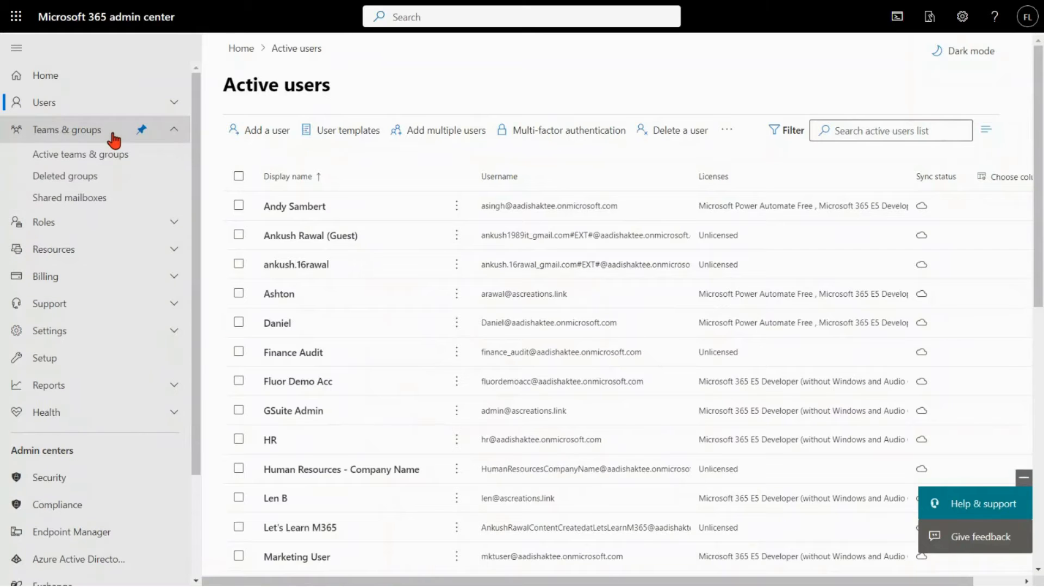
click(92, 162)
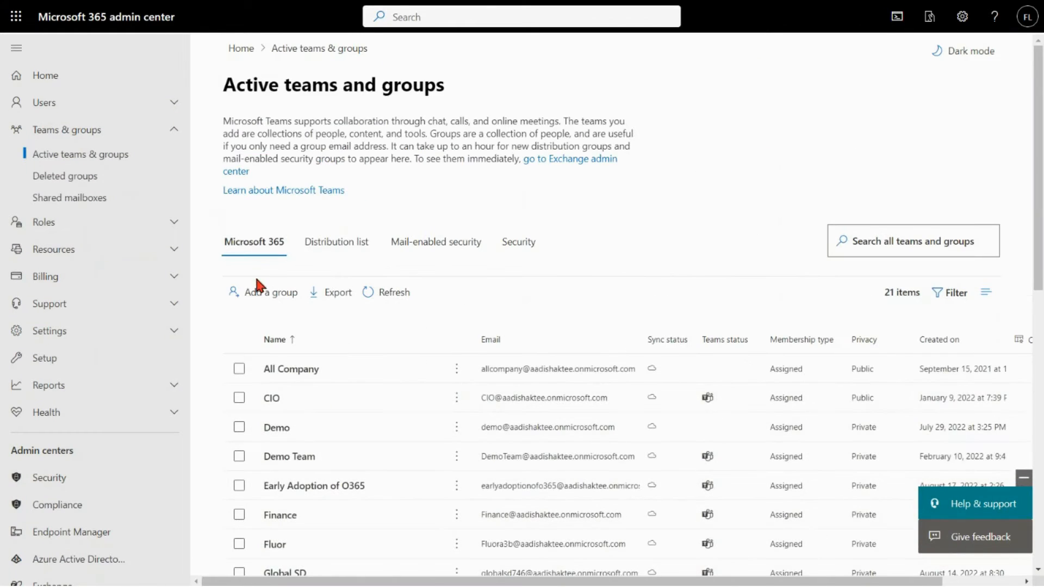
click(267, 304)
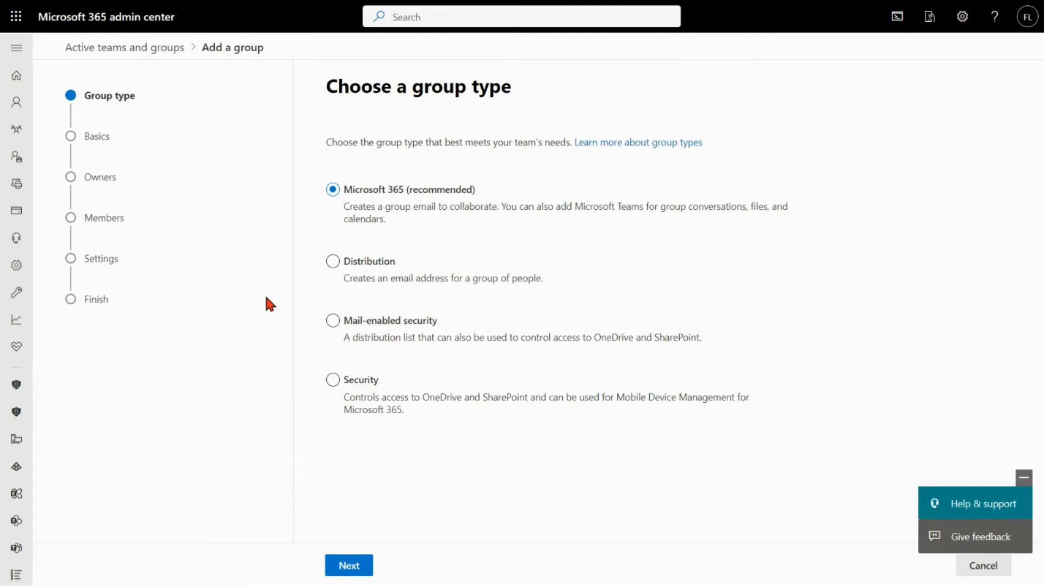
click(331, 380)
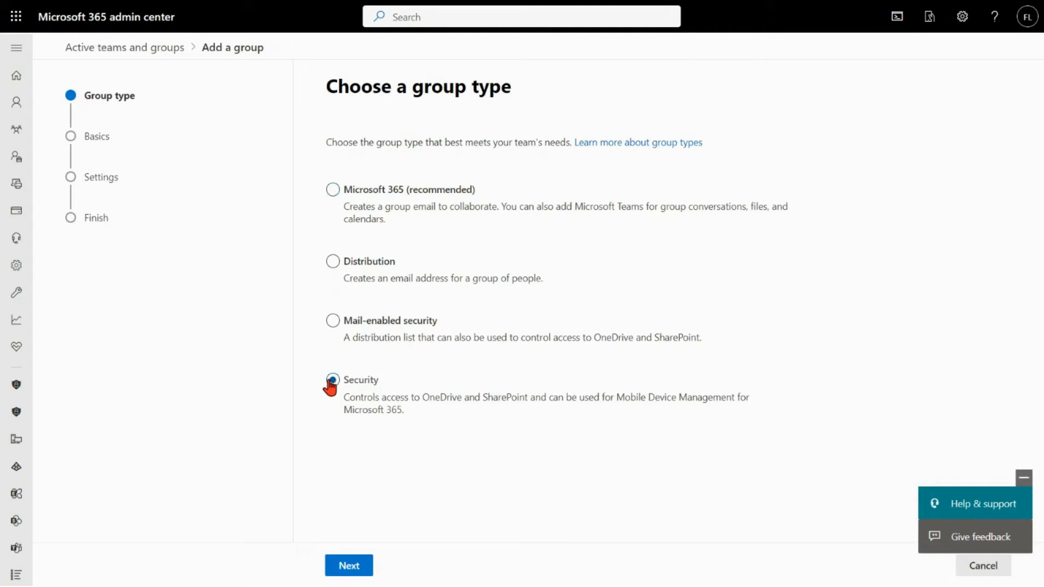
click(348, 565)
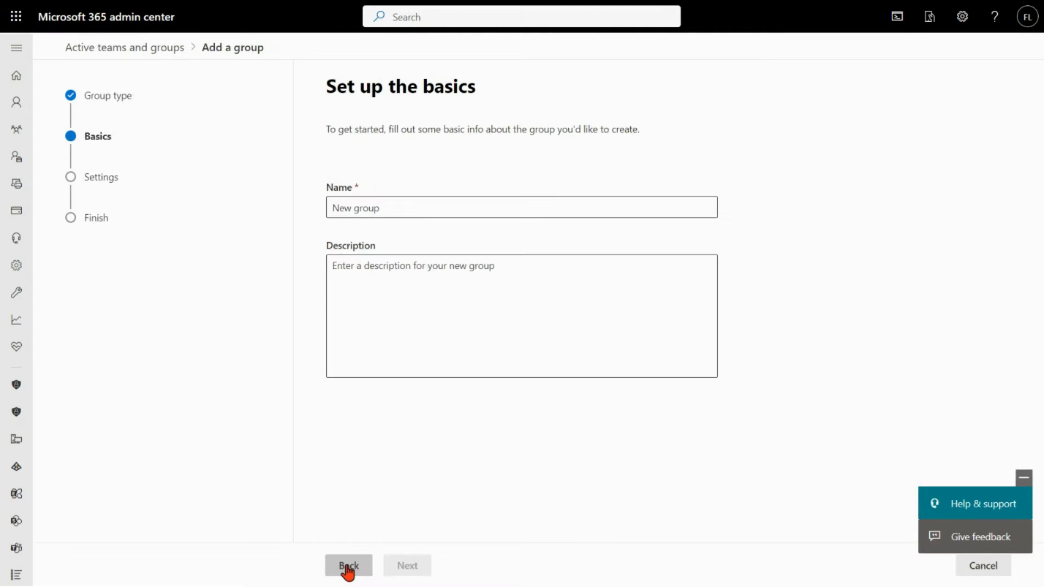
Name the group 'Approved-SSPR', describe it as 'Group will be used for SSPR feature', and create it.
click(438, 210)
text(Approved-SSPR)
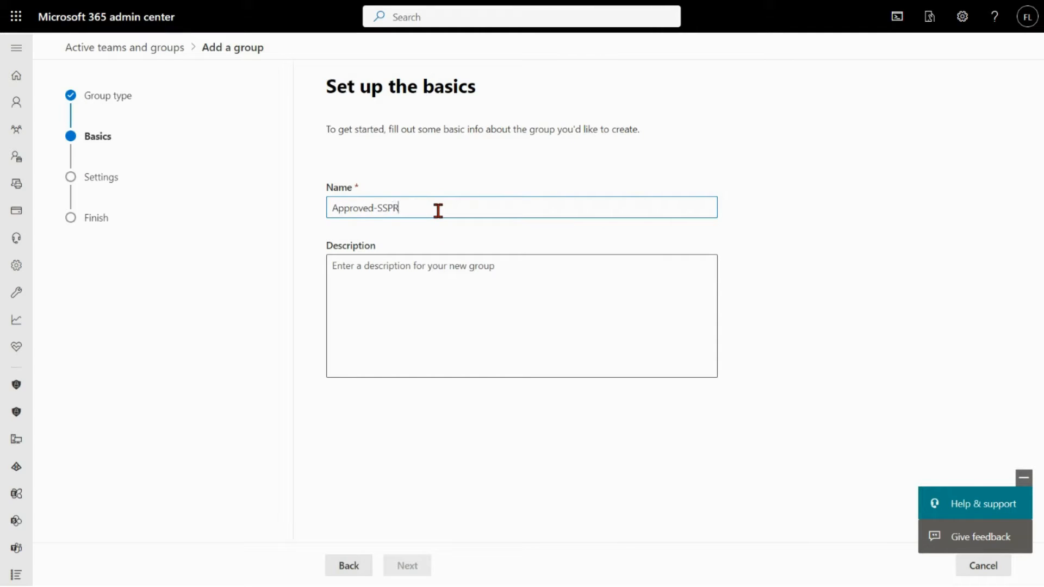
key(Tab)
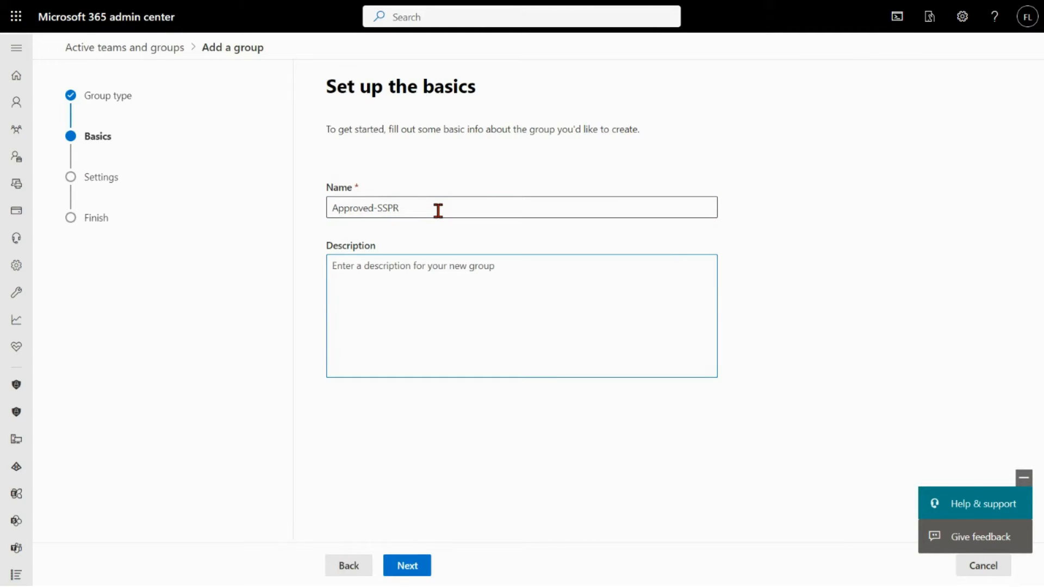
text(Group )
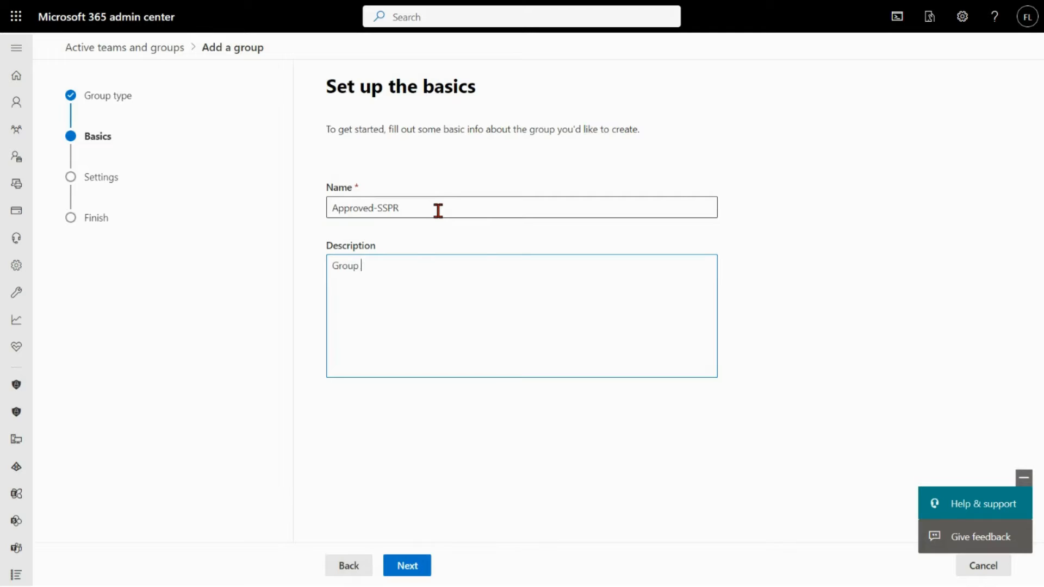
text(will be used for SSPR feature)
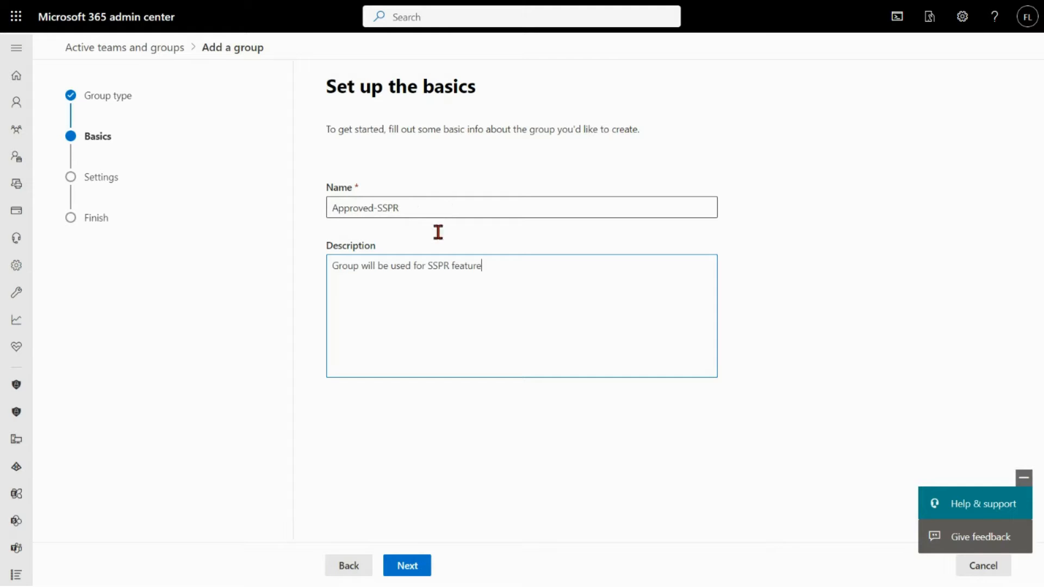
click(413, 570)
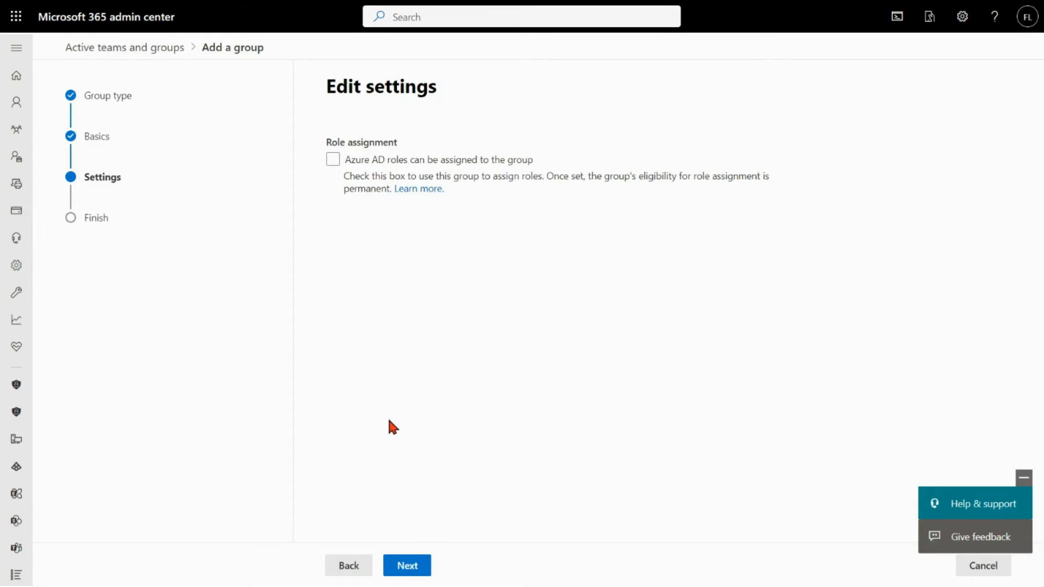
click(410, 567)
click(409, 567)
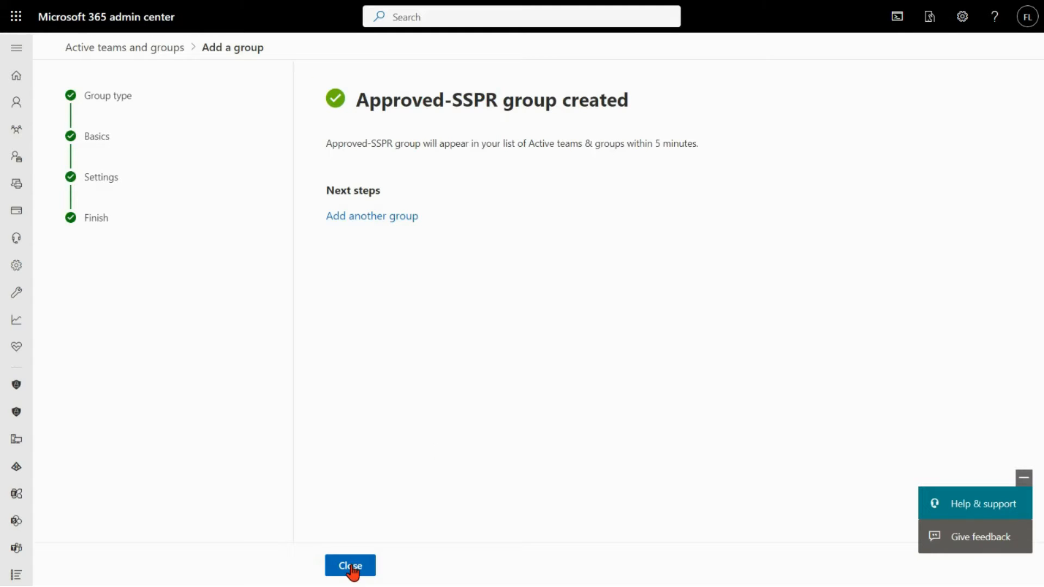
click(351, 566)
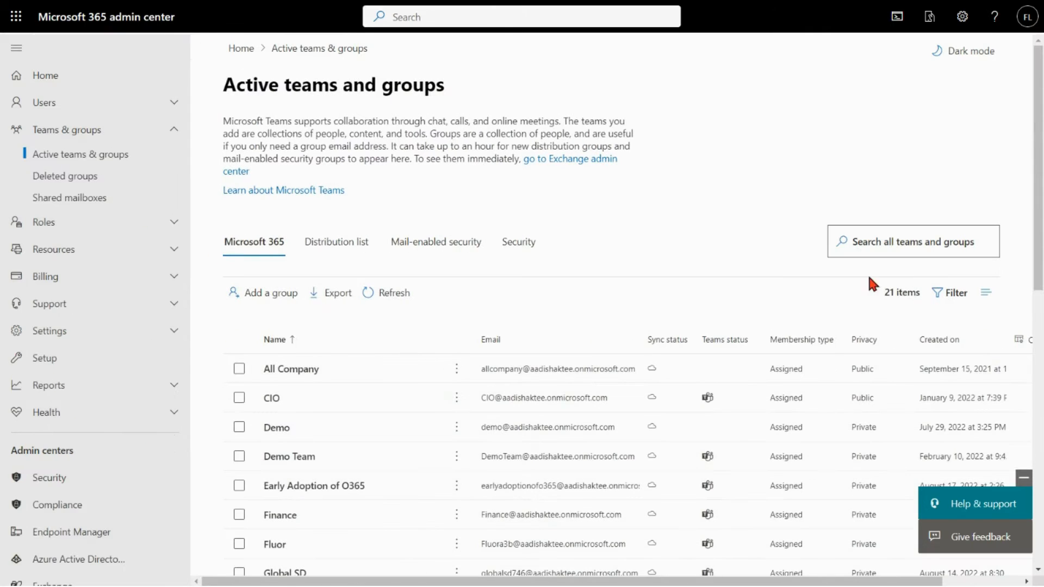
Add the organisation admin account, found by searching 'org', as owner of Approved-SSPR.
click(533, 251)
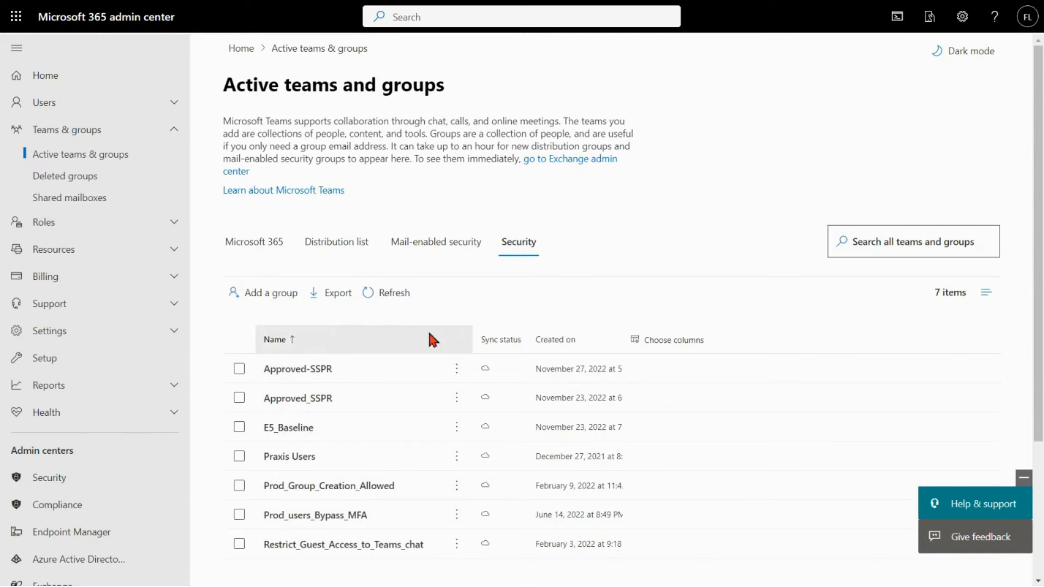
click(311, 369)
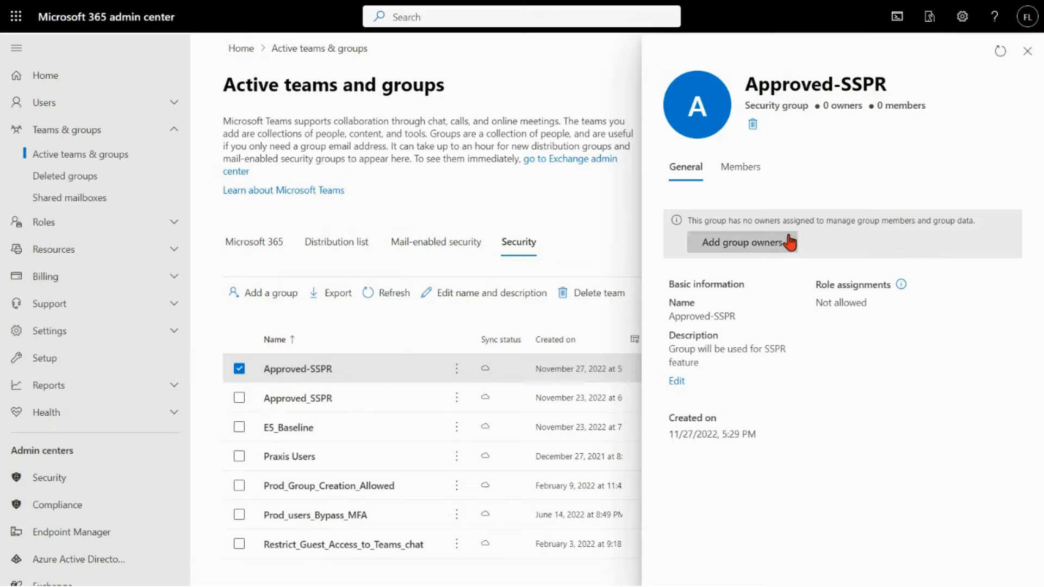
click(753, 249)
click(736, 113)
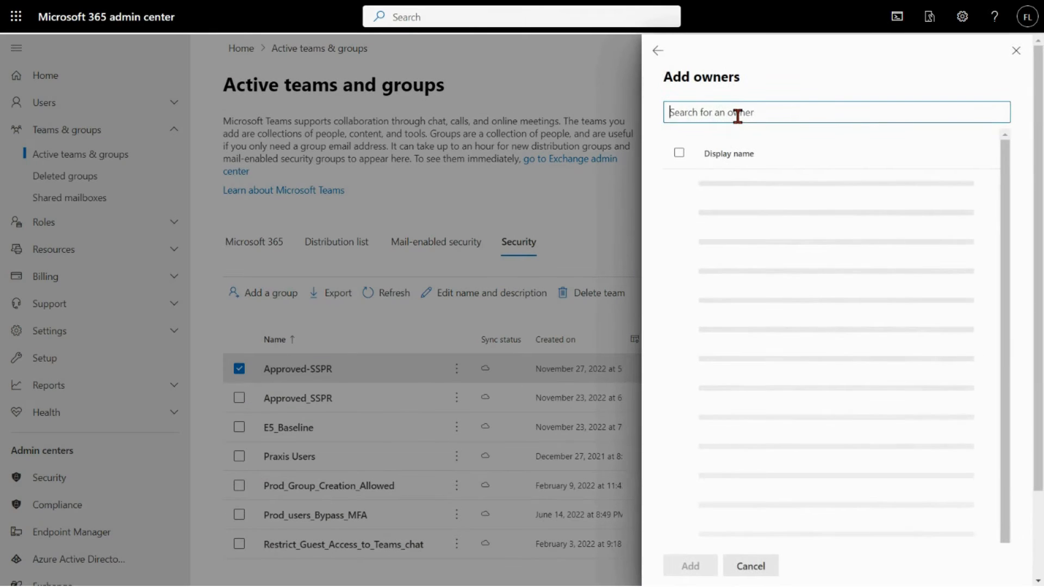
text(org)
click(734, 190)
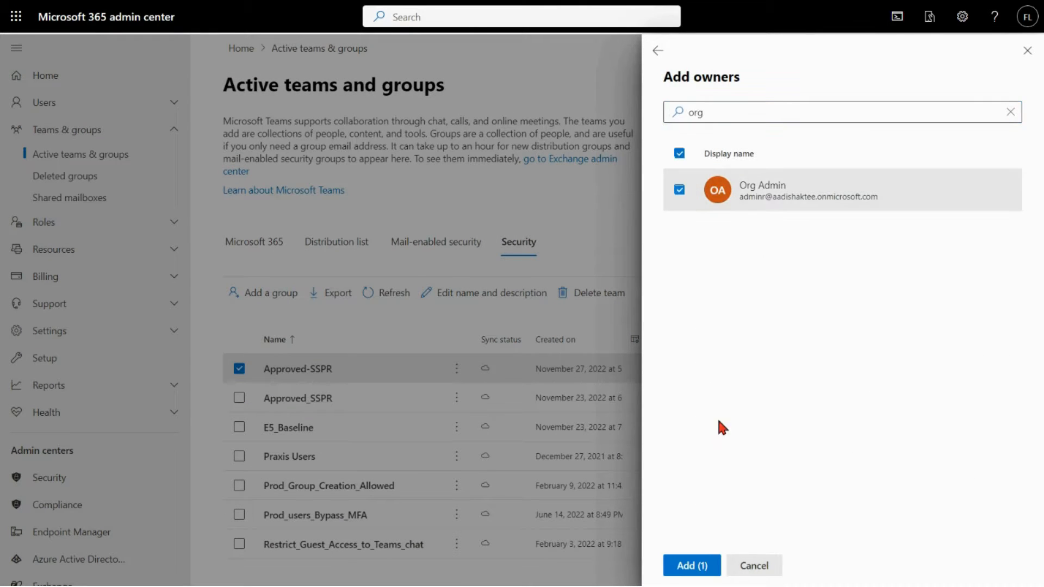
key(Return)
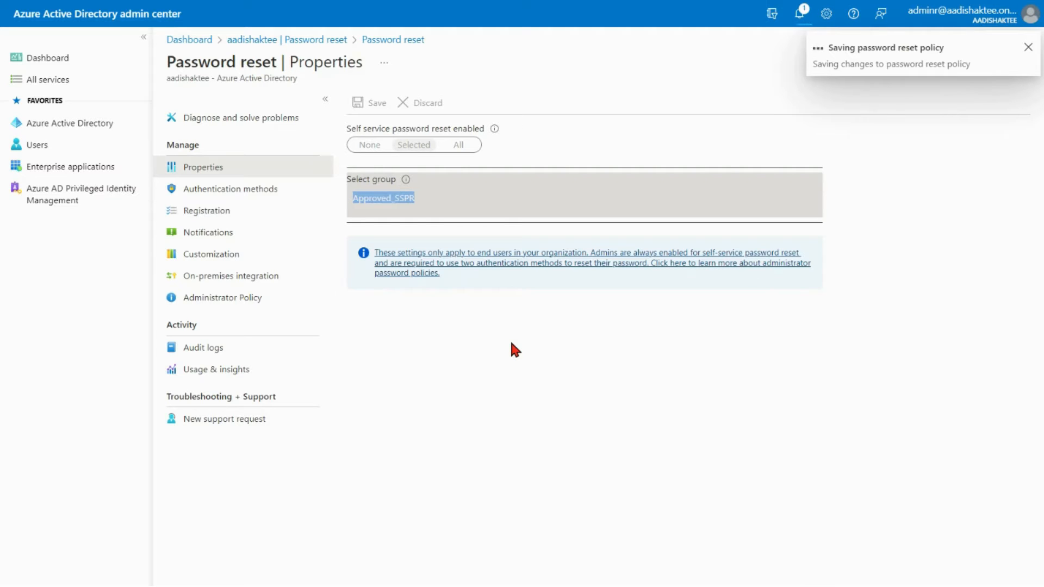
Open the password reset Authentication methods settings.
click(262, 189)
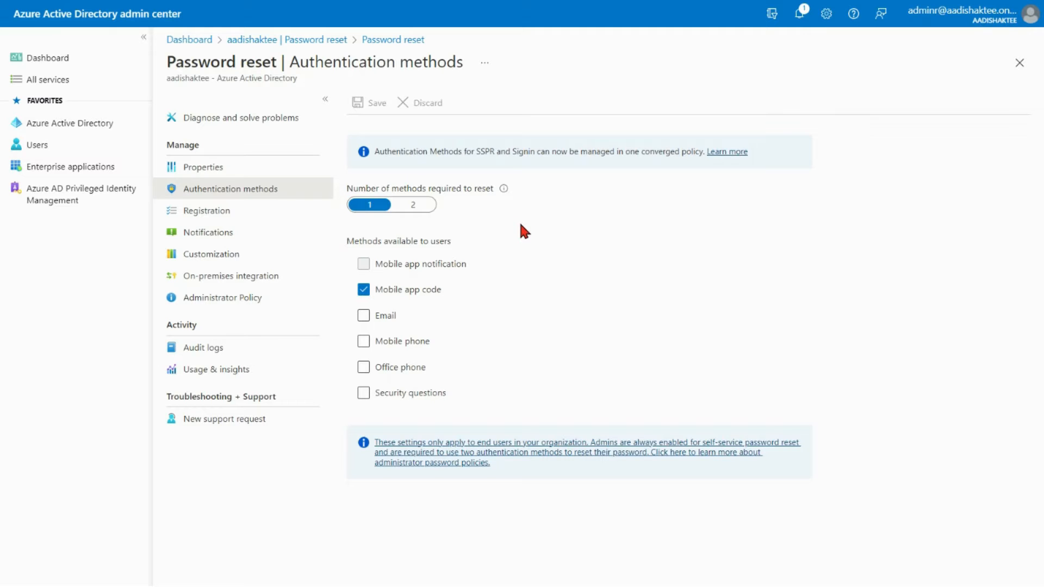
Keep one method required and allow Mobile phone and Security questions as reset methods.
click(430, 210)
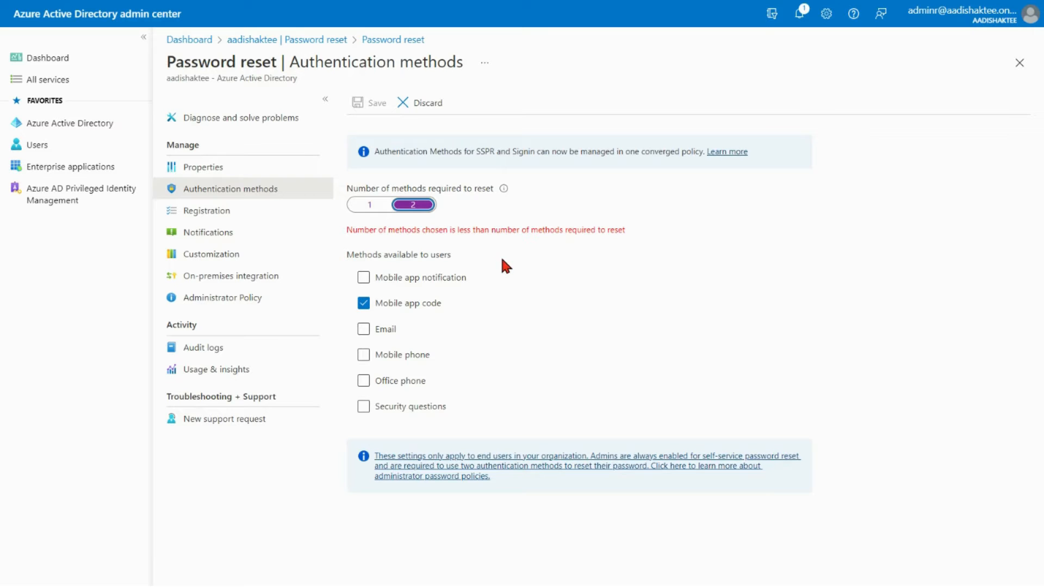
click(374, 206)
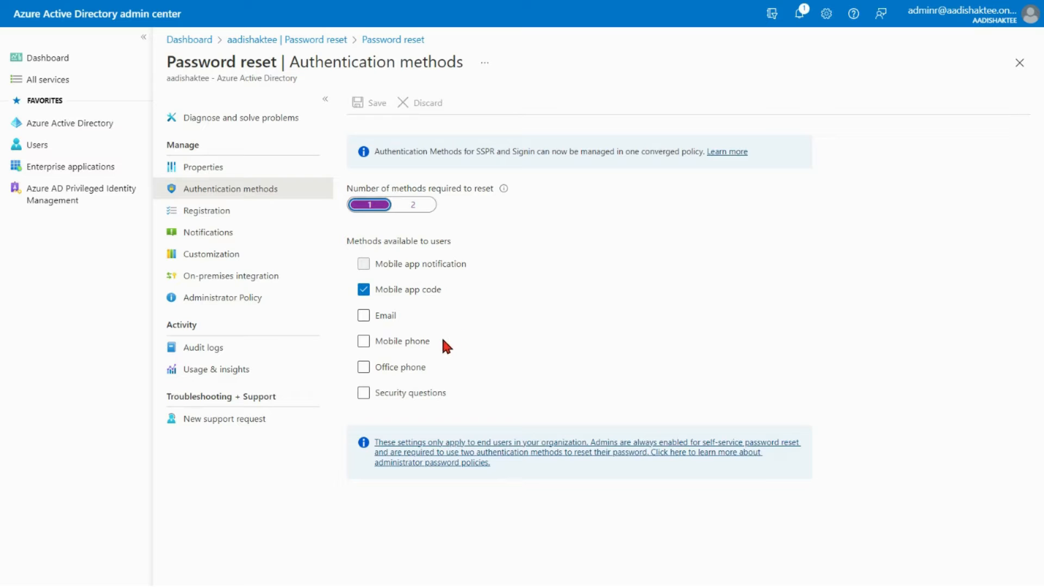
click(363, 341)
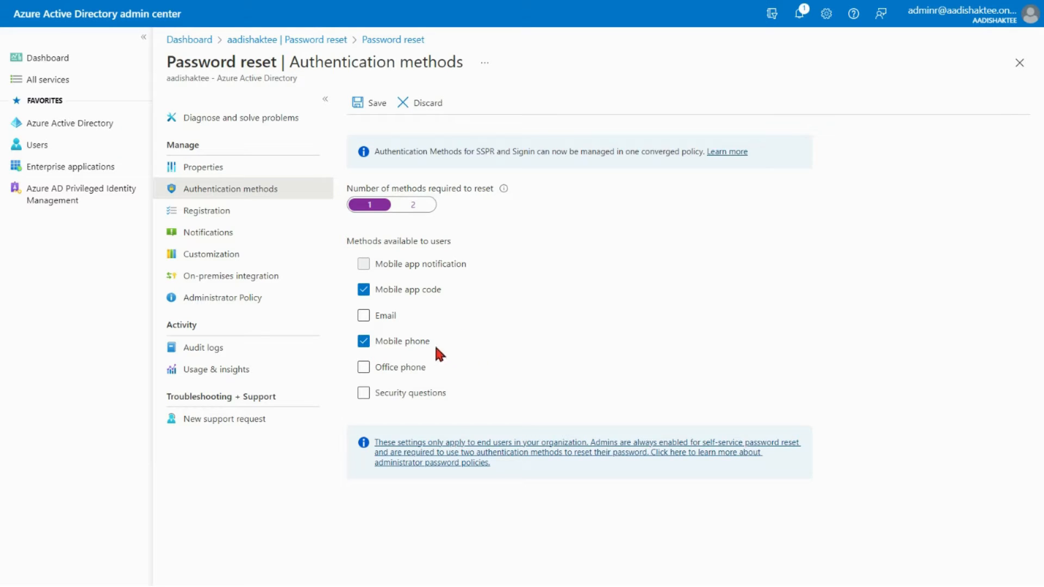
click(363, 393)
Require 3 security questions to register.
scroll(483, 364, down, 1)
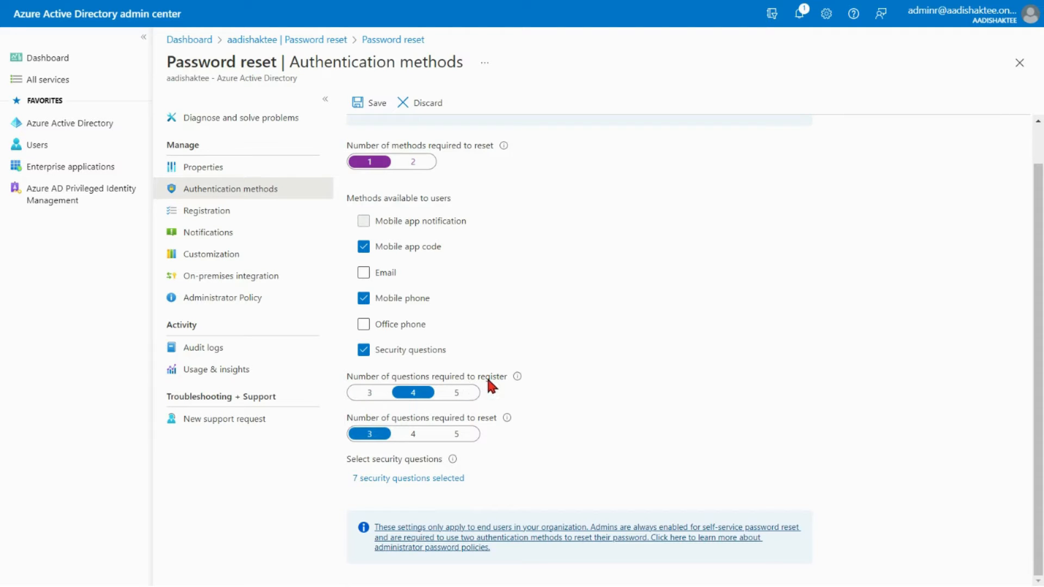
mouse_move(512, 380)
click(356, 397)
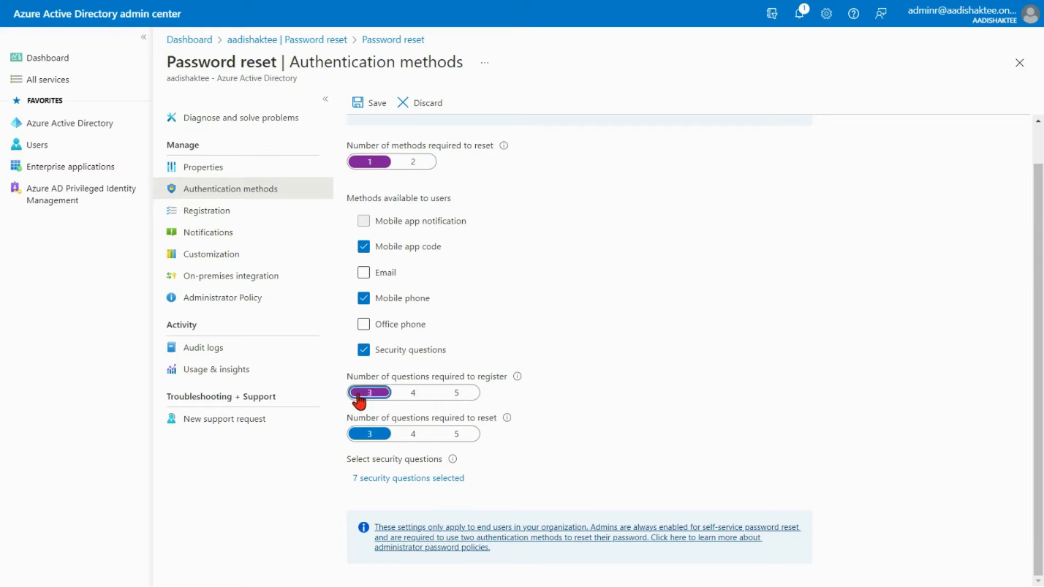
click(417, 396)
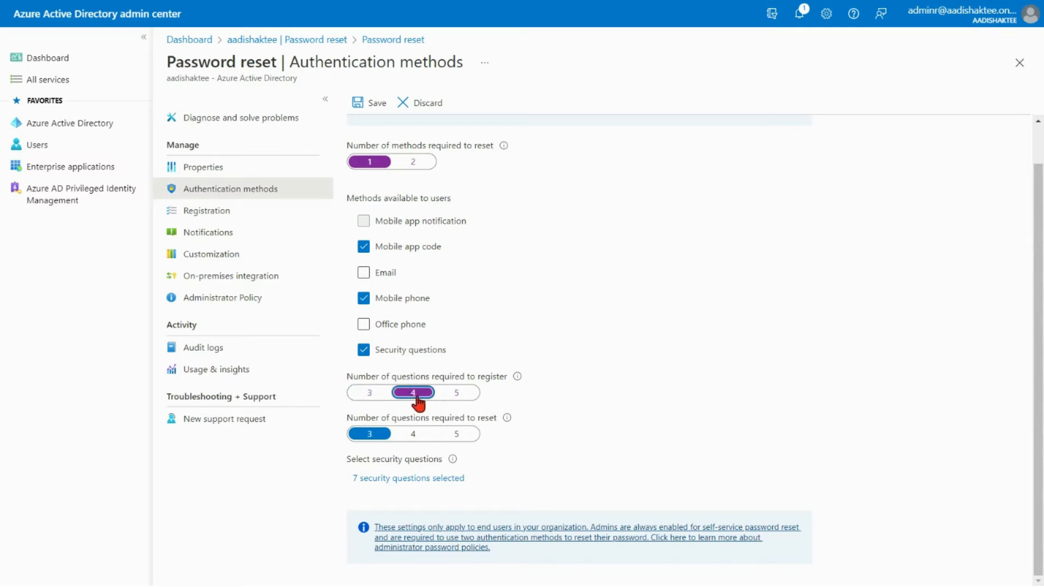
click(360, 395)
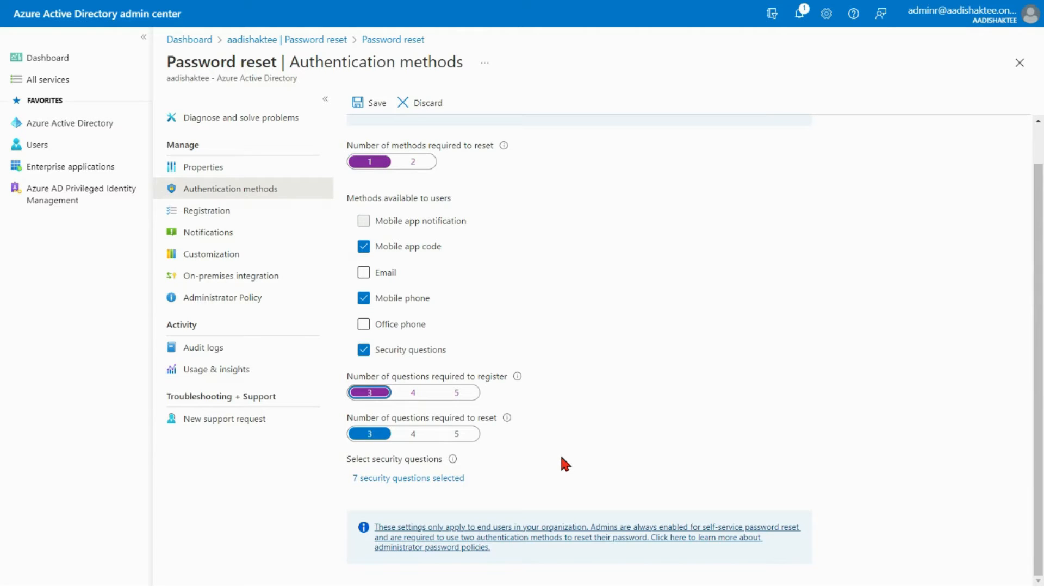
Review the custom and predefined security questions, keeping 7 selected.
click(412, 479)
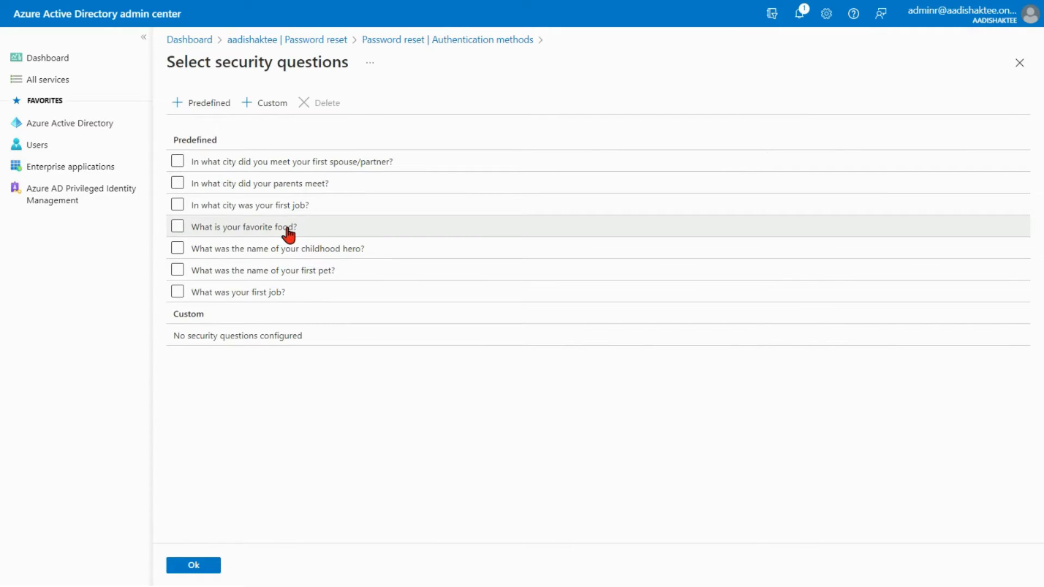
click(269, 104)
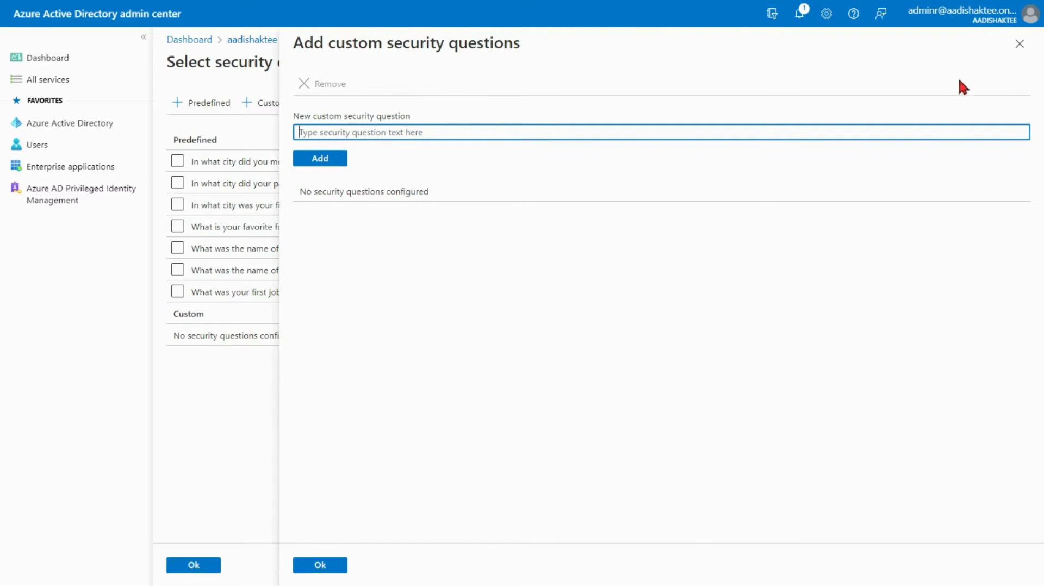
click(1019, 43)
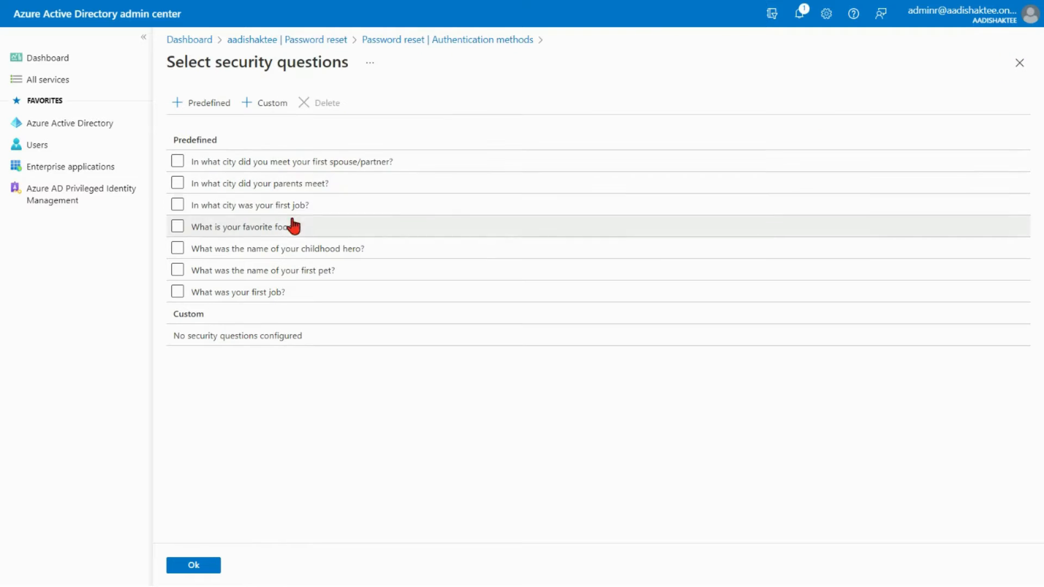
click(205, 104)
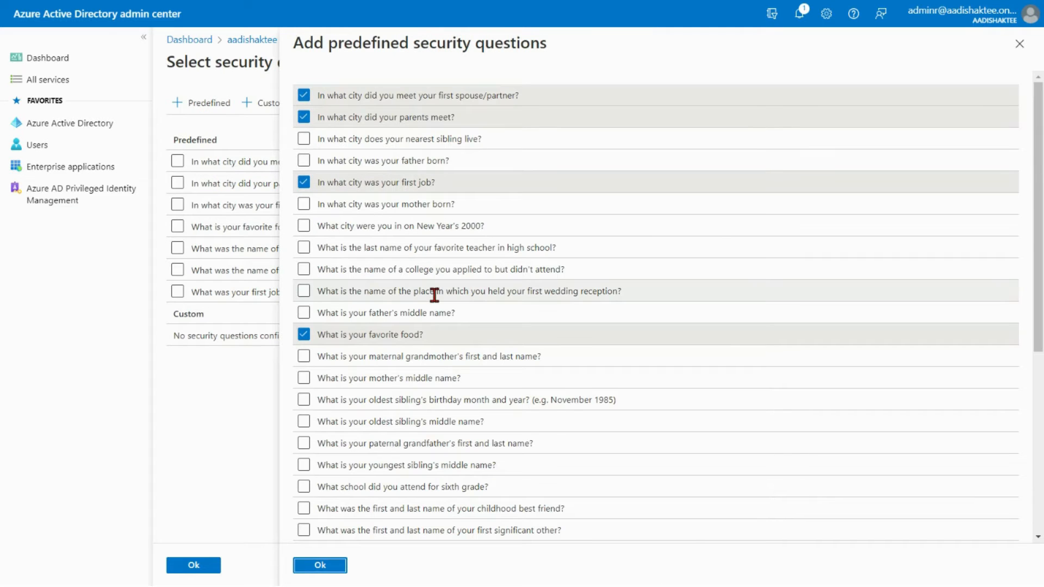
scroll(433, 293, down, 5)
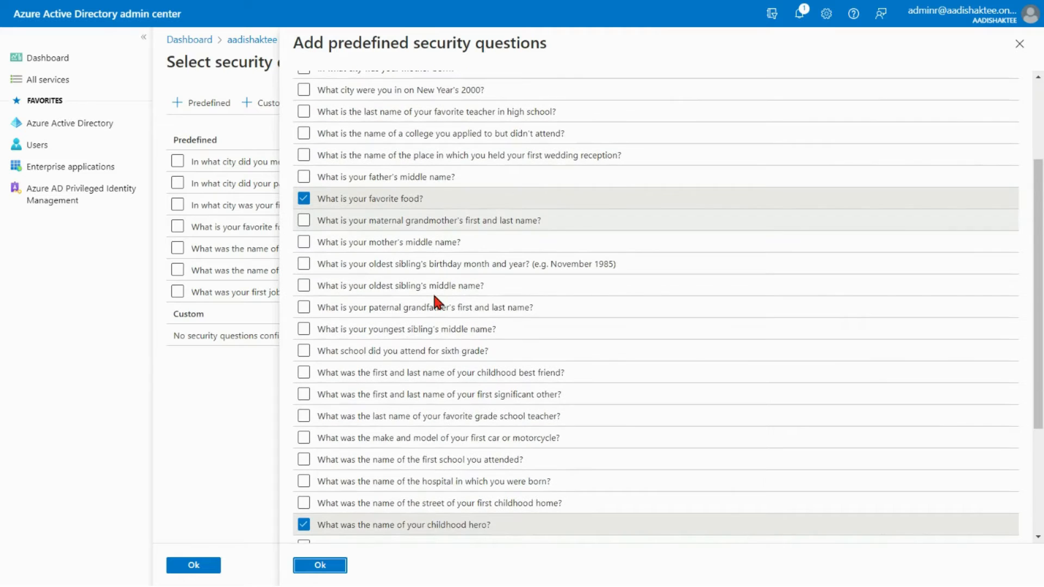
scroll(433, 297, down, 5)
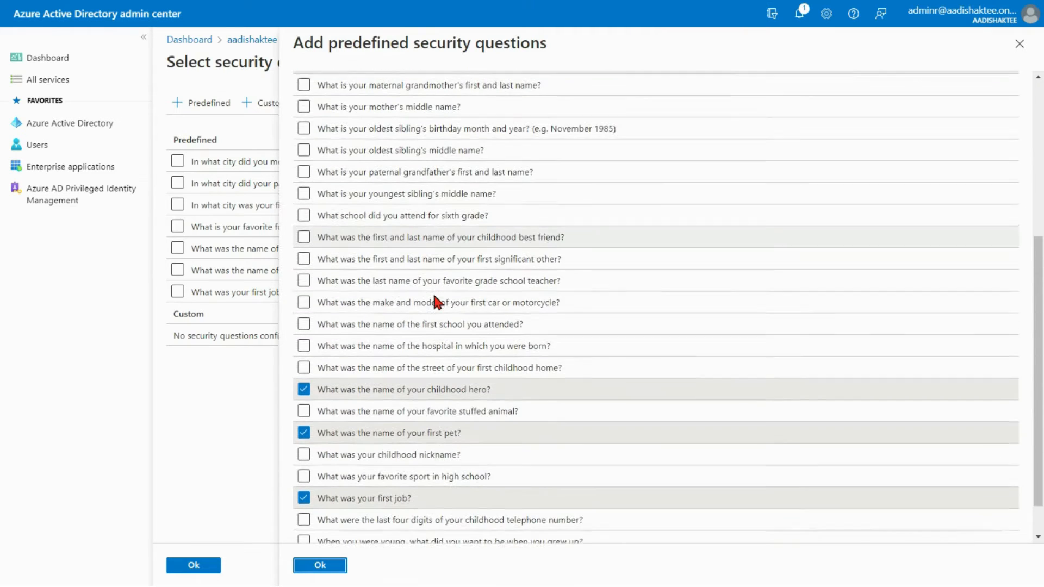
scroll(433, 302, down, 2)
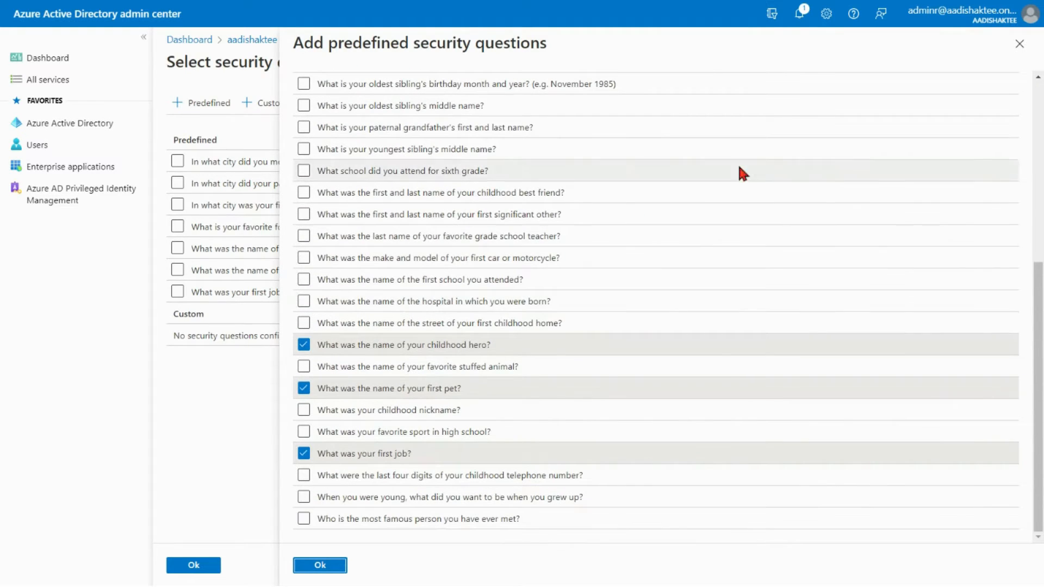
click(1018, 44)
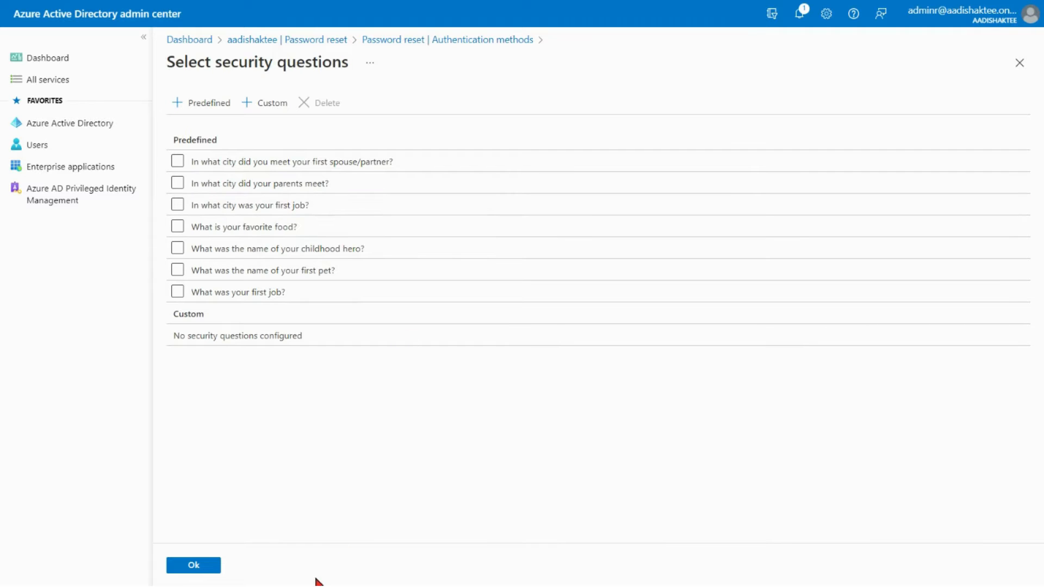
Confirm the question selection and save the authentication methods.
click(195, 567)
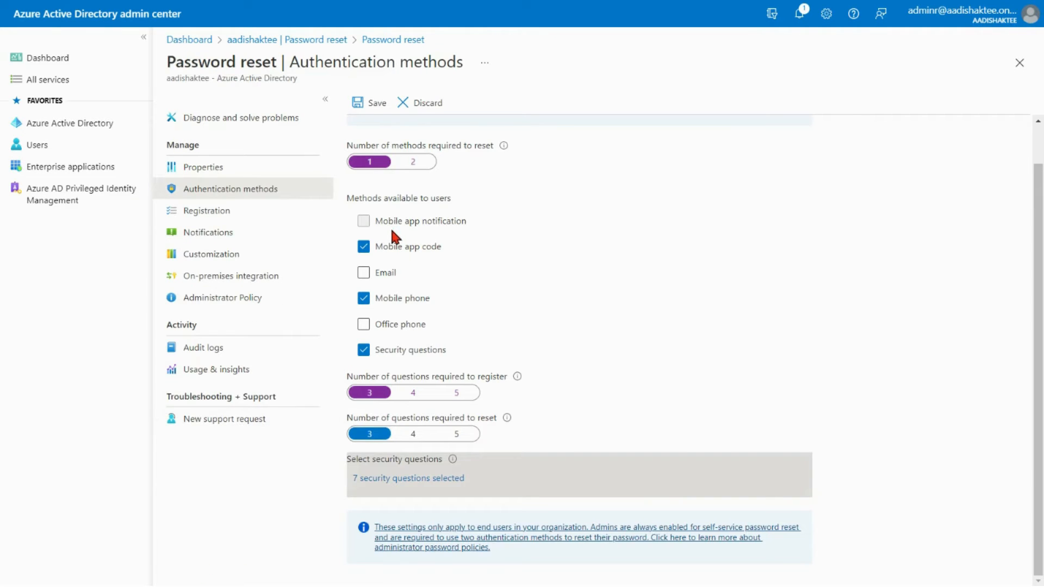
click(362, 103)
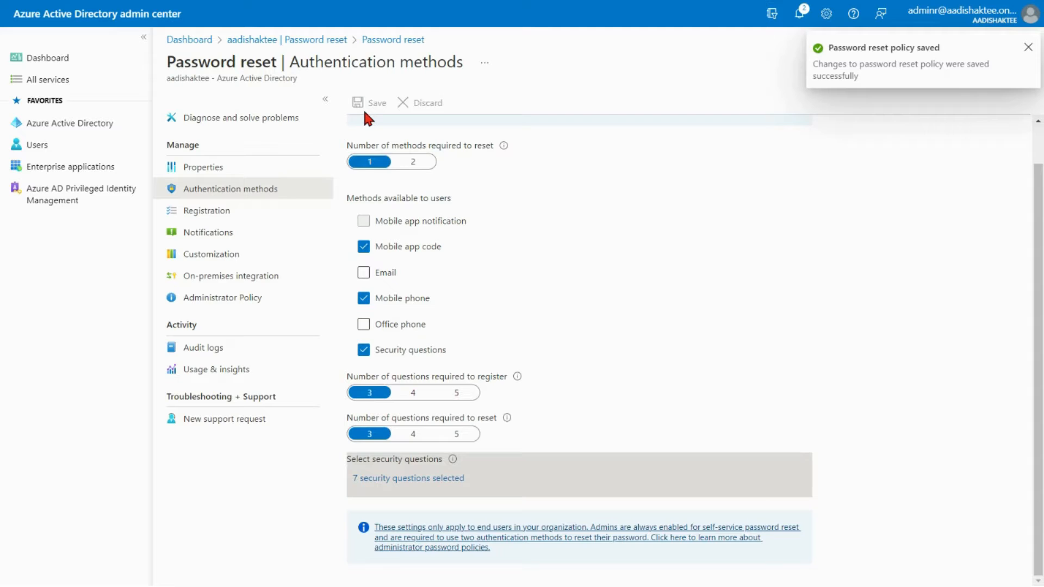
click(215, 212)
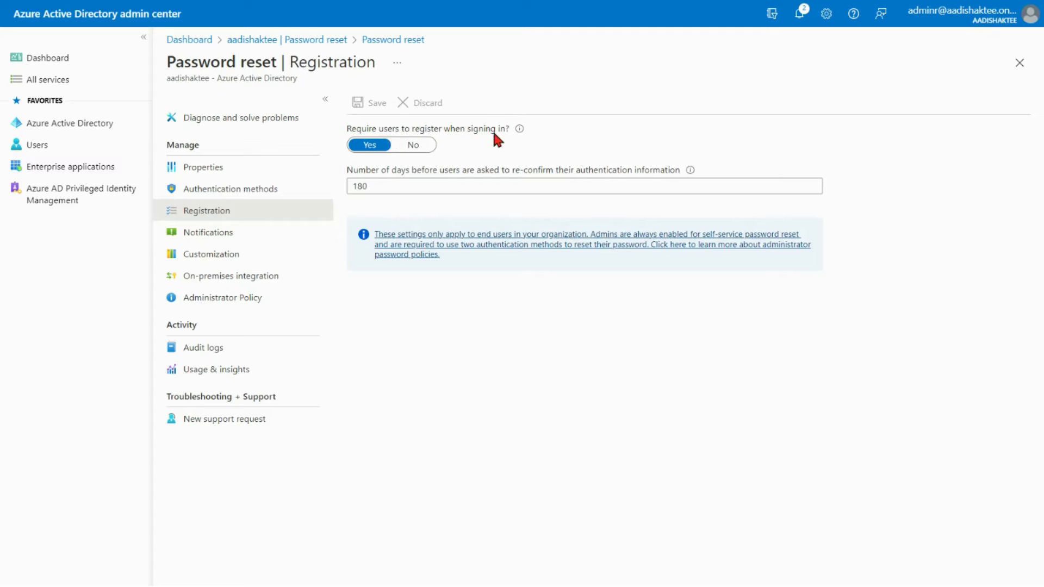
Change the authentication re-confirmation period from 180 to 60 days and save.
mouse_move(520, 136)
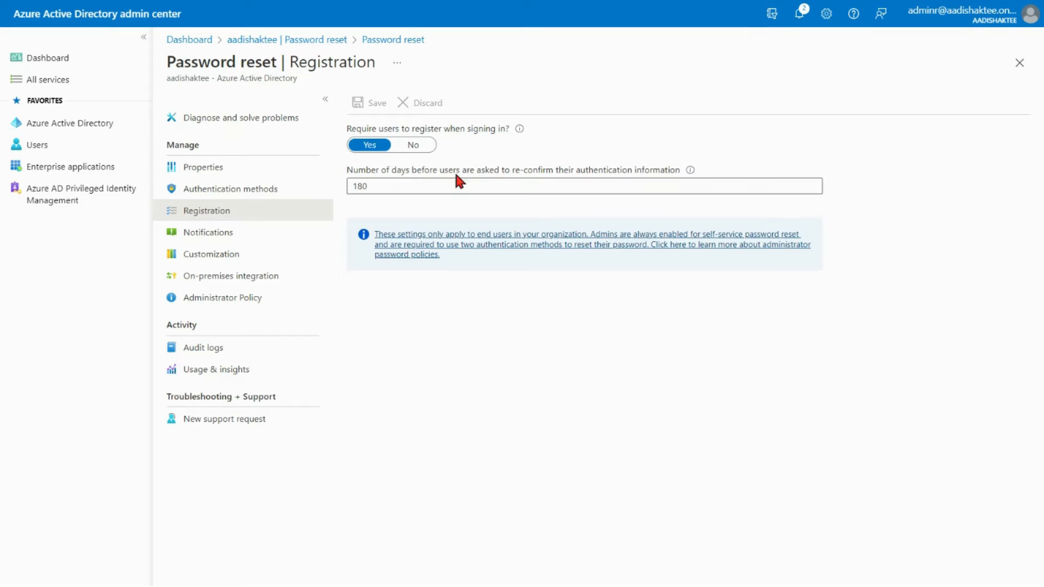
click(410, 189)
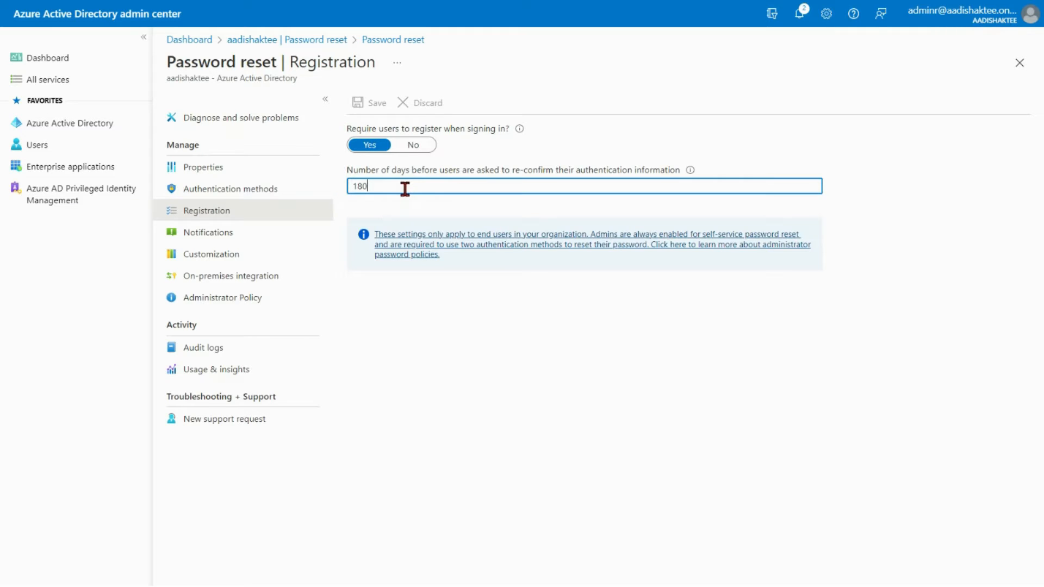
drag(405, 187, 303, 194)
text(6)
text(0)
click(451, 298)
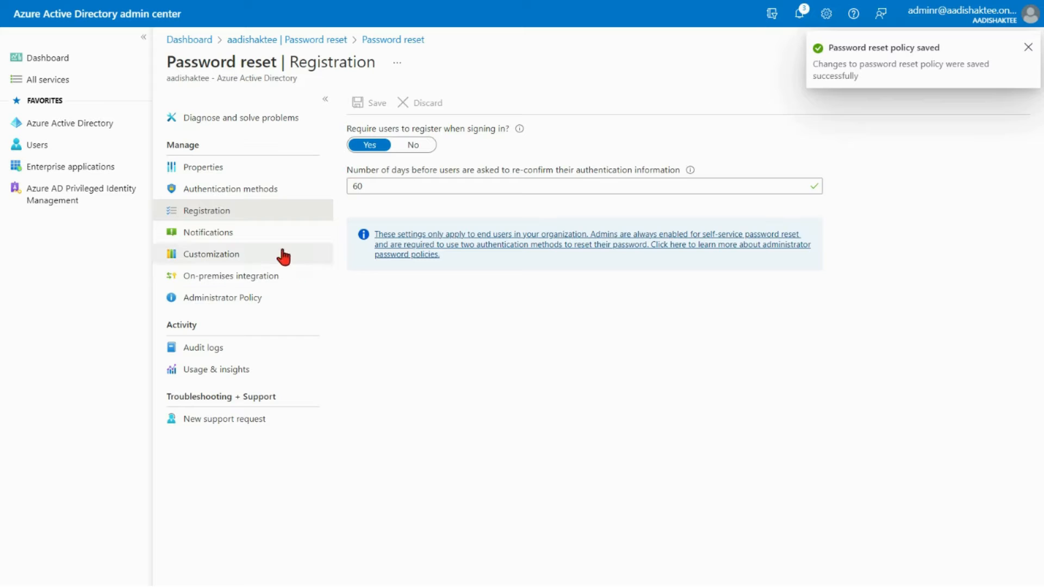
Open the Notifications page, where user and admin reset notifications are both Yes.
click(231, 237)
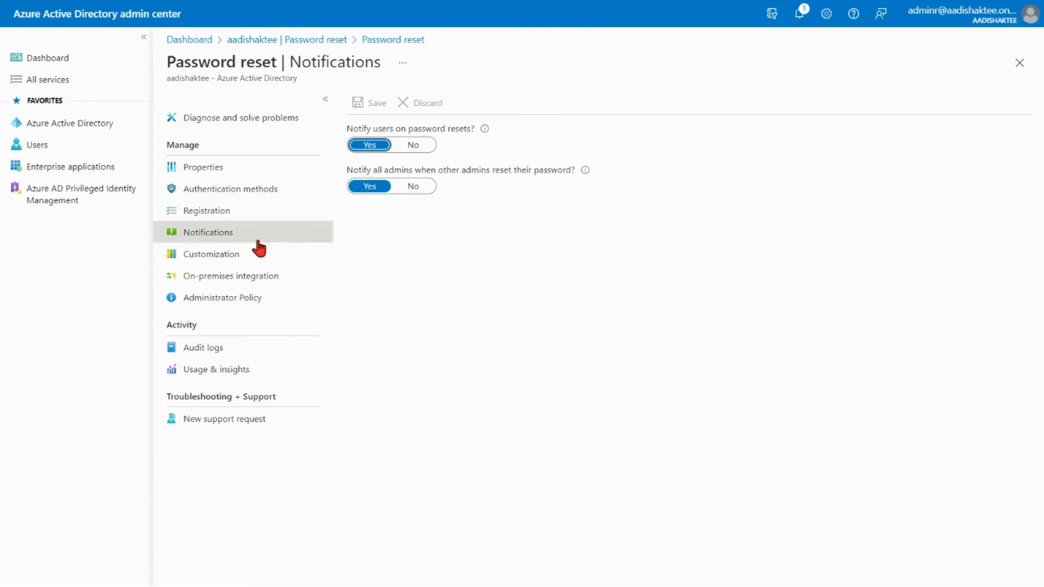
On the Customization page, try a custom helpdesk link, then set it back to No.
click(205, 255)
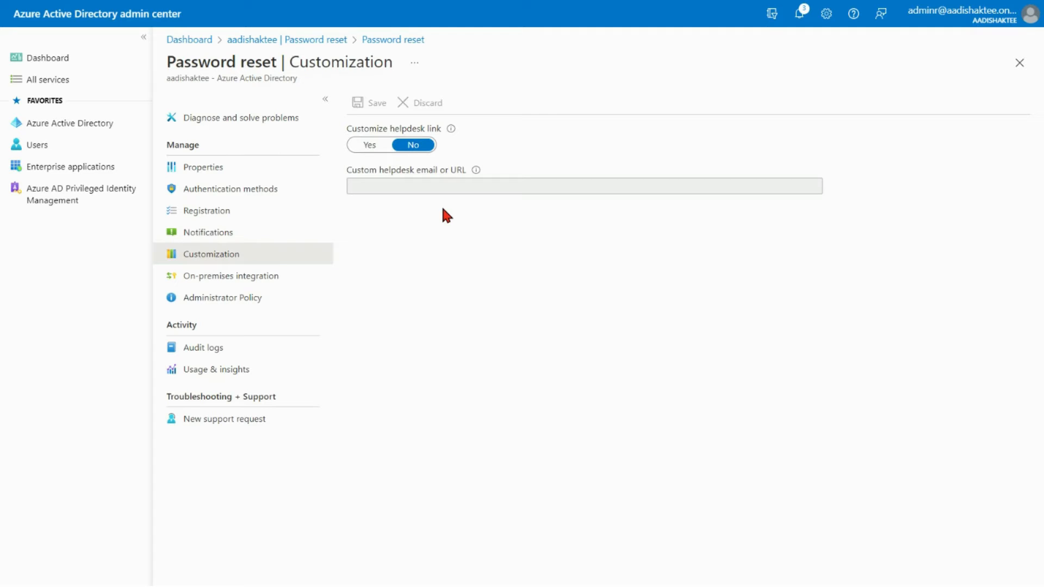
click(369, 144)
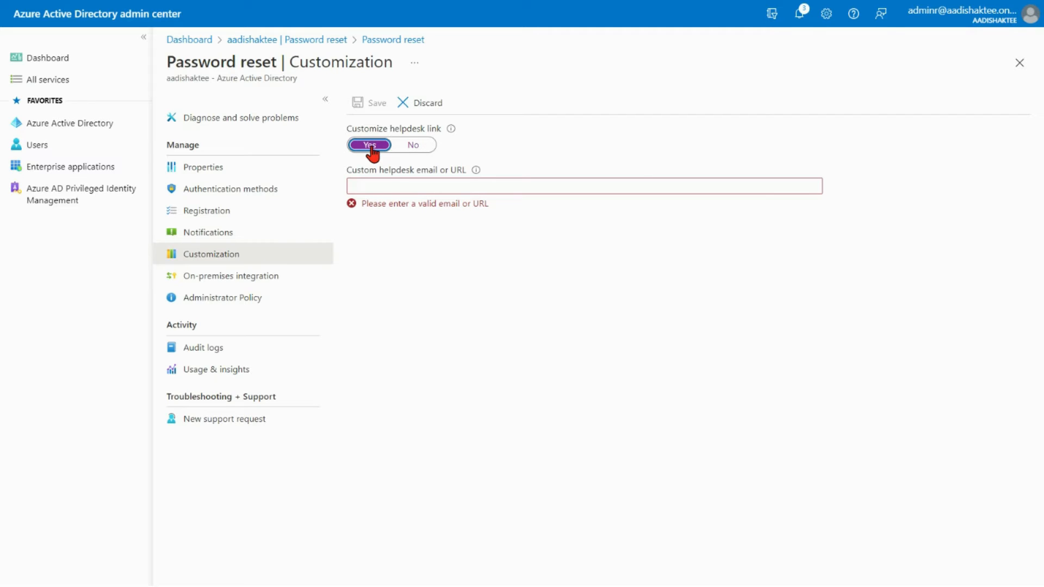
click(387, 183)
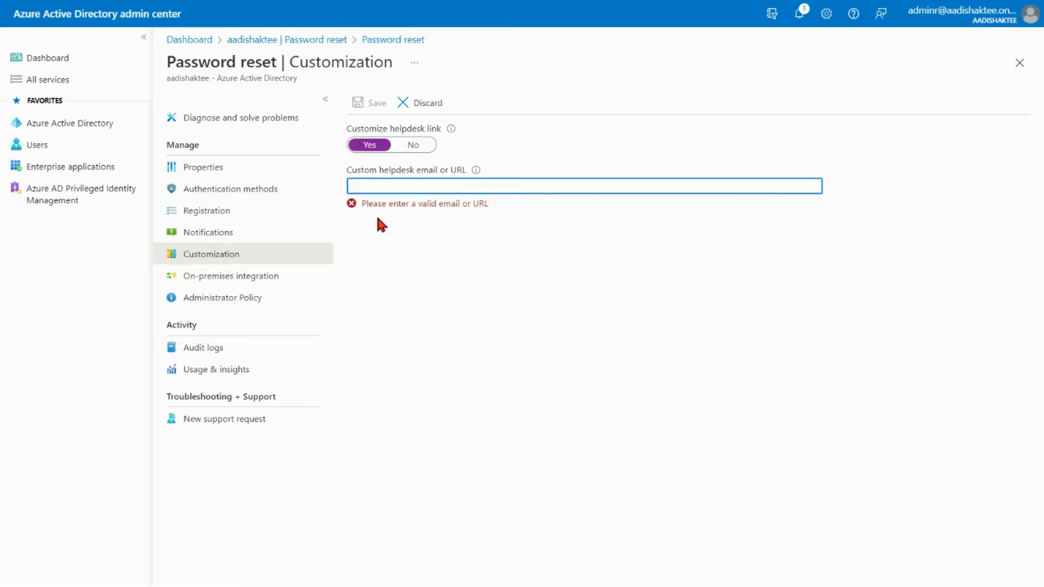
click(371, 241)
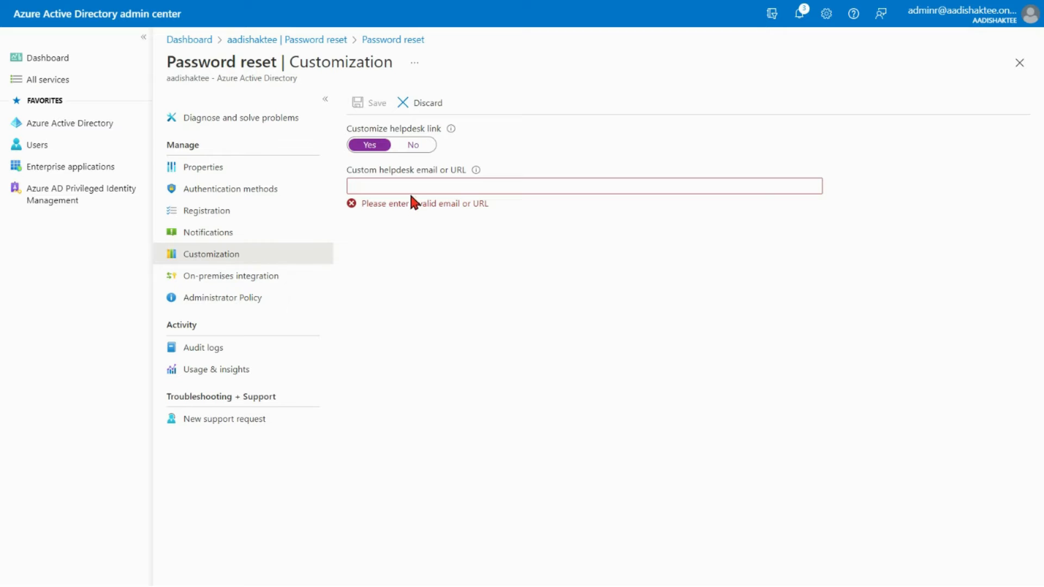
click(413, 144)
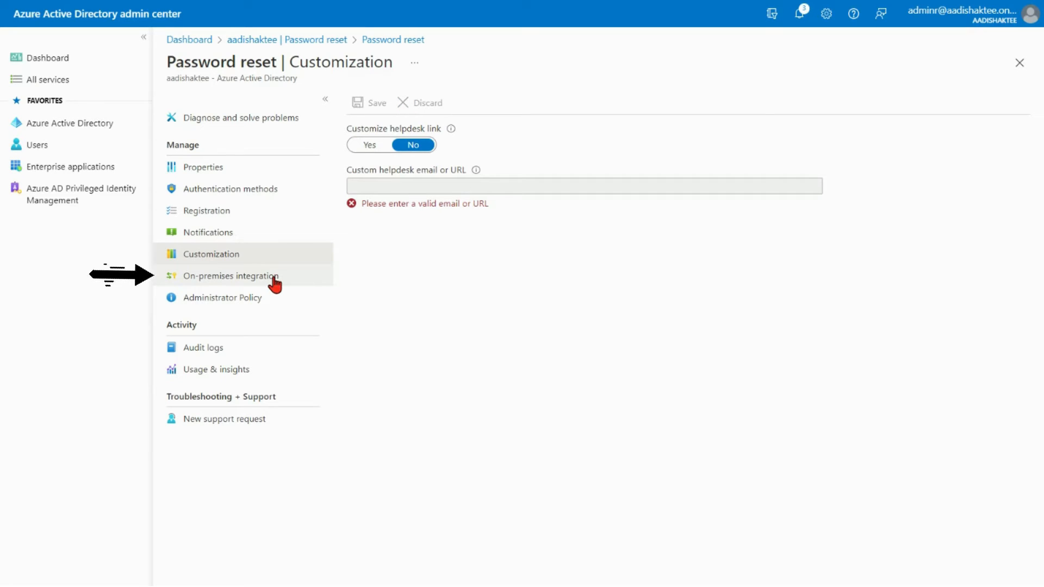
Open On-premises integration to review password writeback and account unlock settings.
click(273, 278)
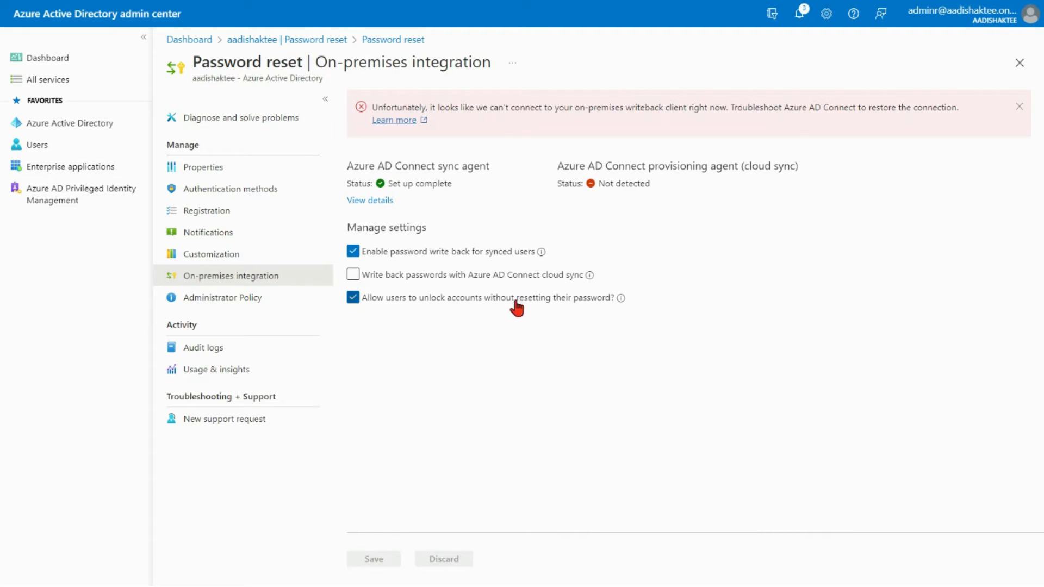
Check the Administrator Policy, highlighting that SSPR is enabled and 2 methods are required.
click(256, 303)
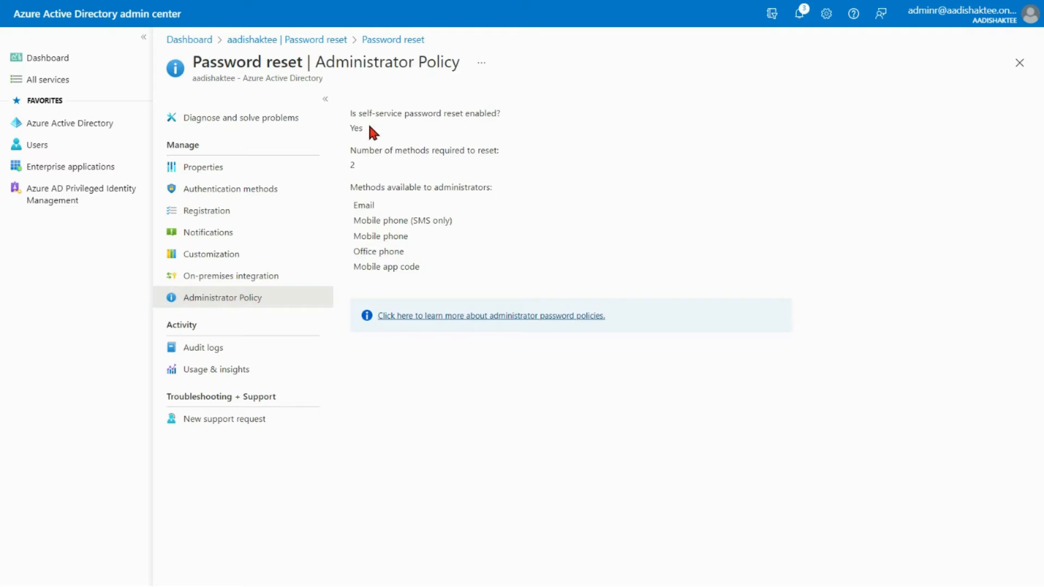
drag(369, 126, 359, 116)
mouse_move(362, 166)
mouse_down()
mouse_move(354, 152)
mouse_move(359, 162)
mouse_up()
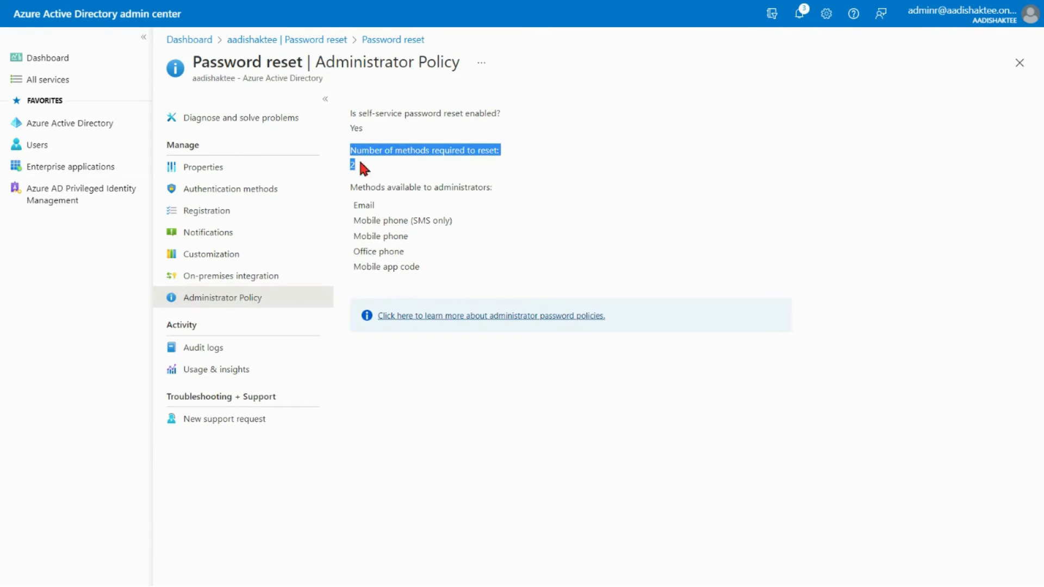
click(482, 410)
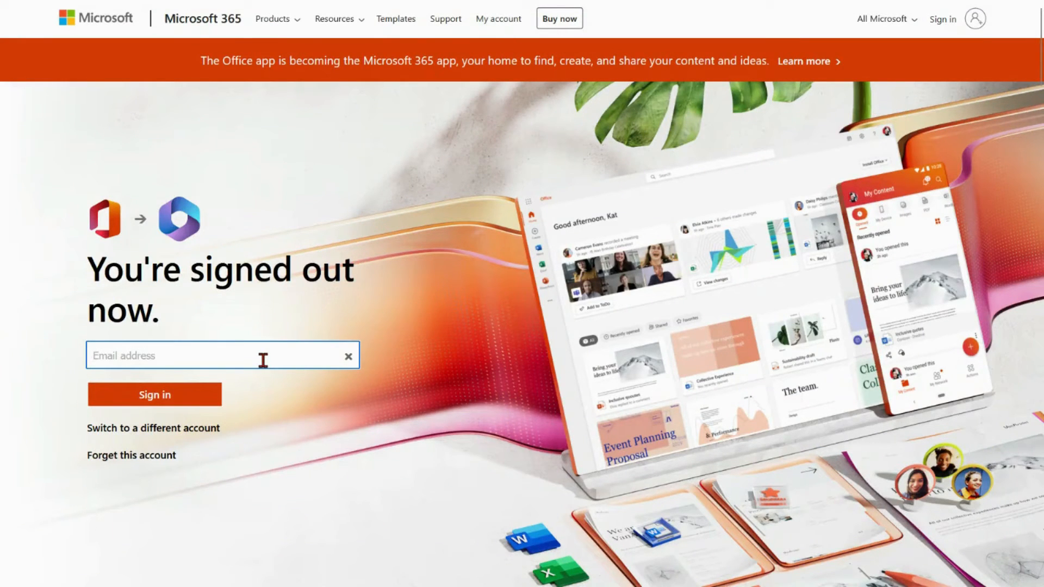
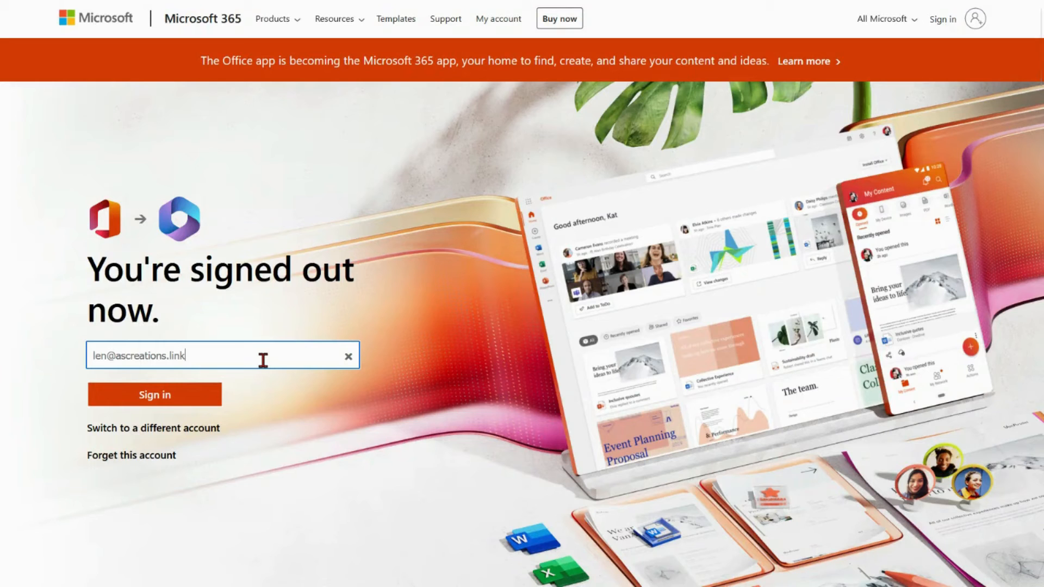
Sign in as the test user with their e-mail and begin the required security info setup.
click(177, 403)
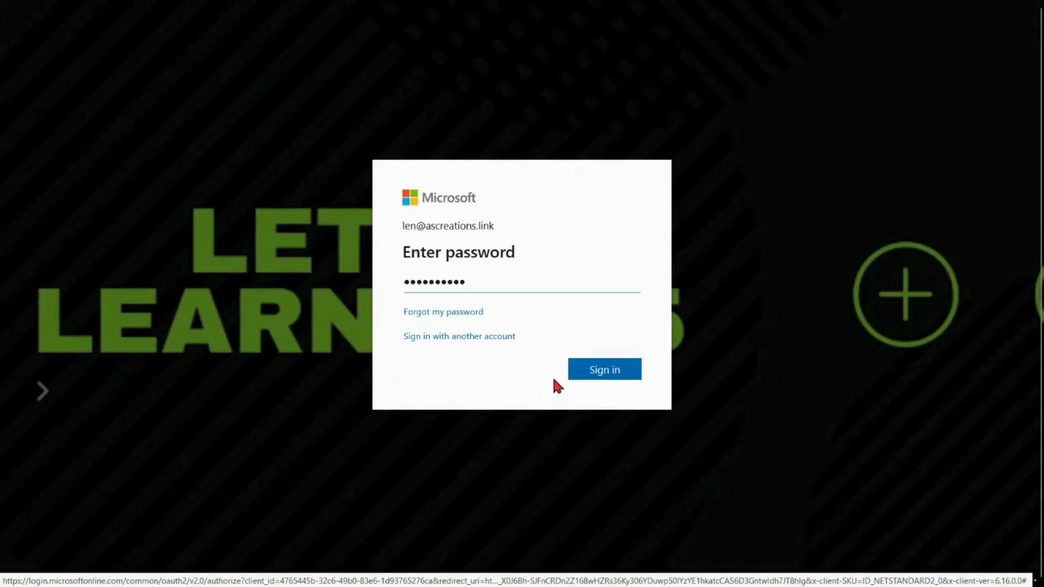
click(618, 373)
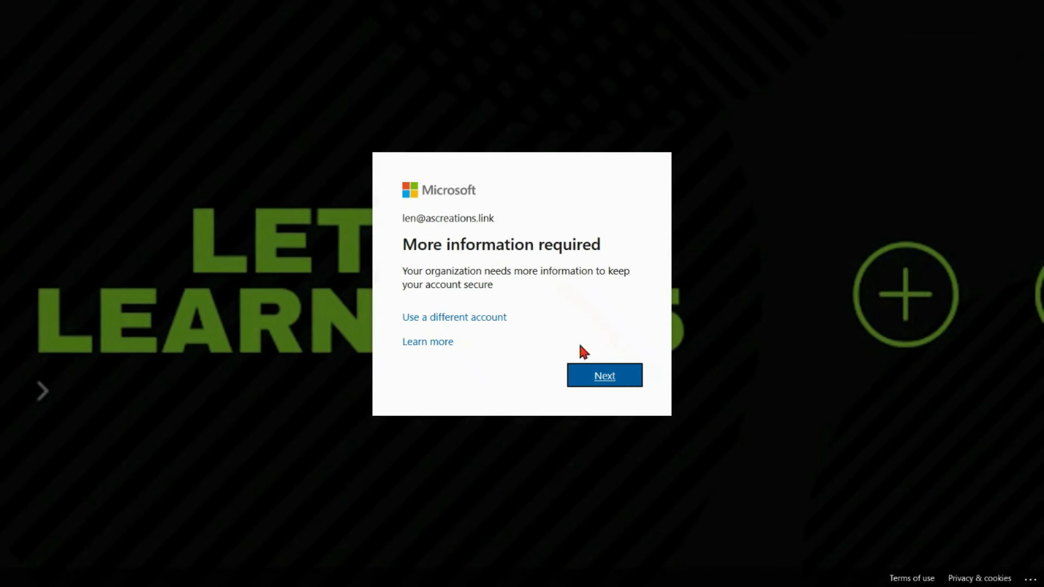
click(598, 374)
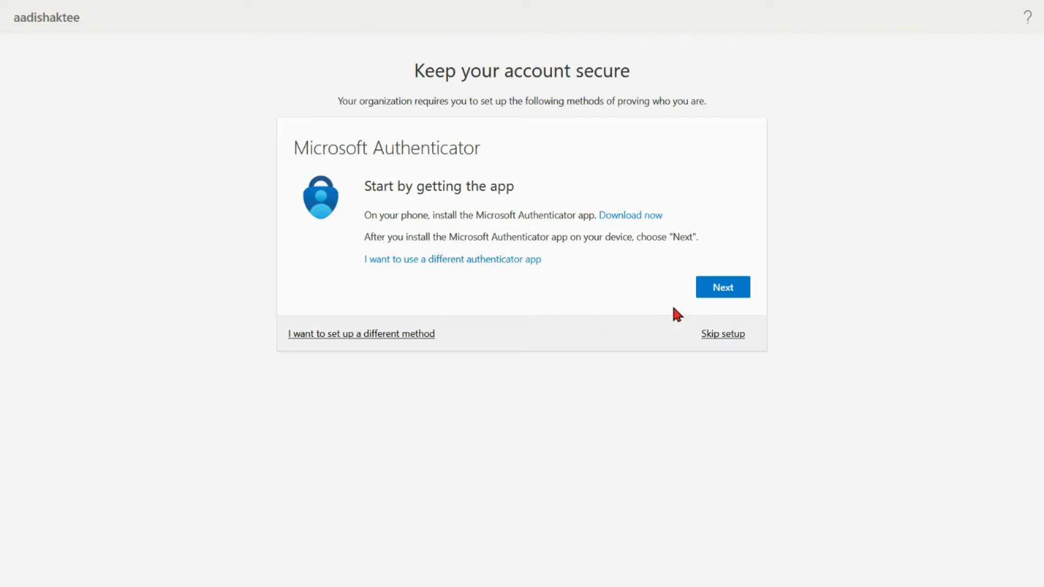
Pair the Authenticator app by QR code and confirm it with the app's verification code.
click(737, 295)
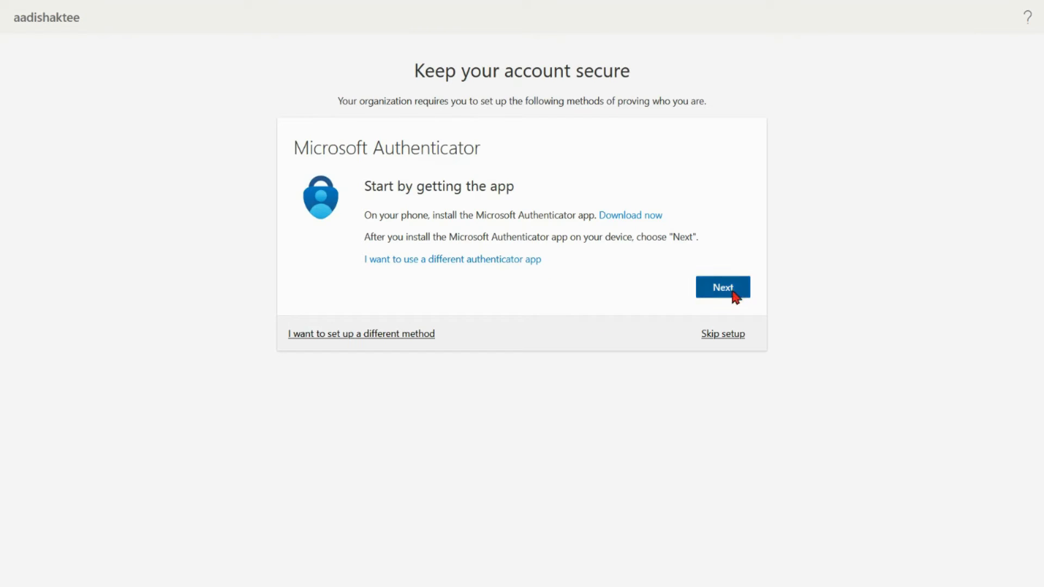
click(744, 295)
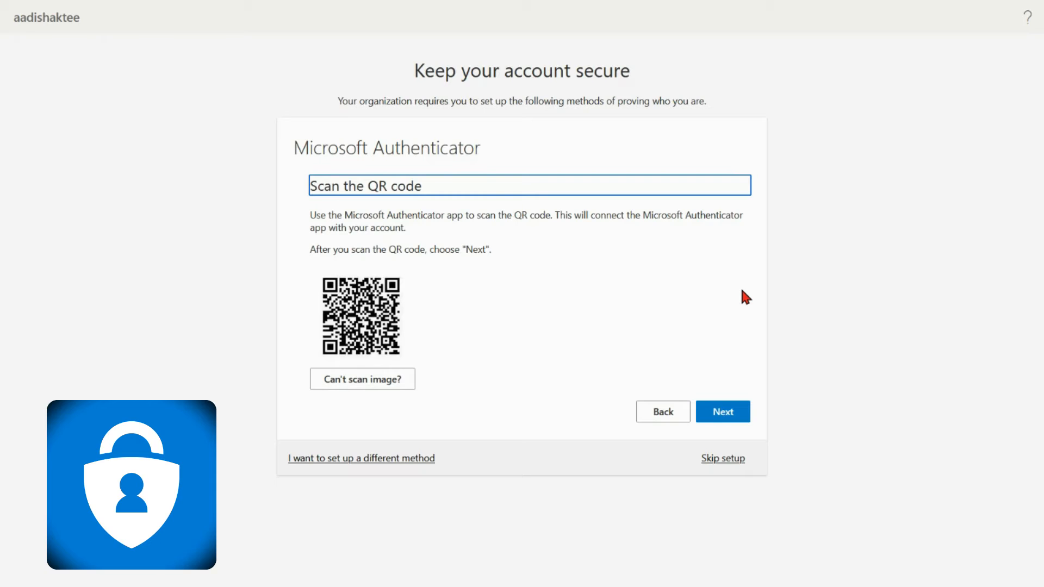
click(713, 416)
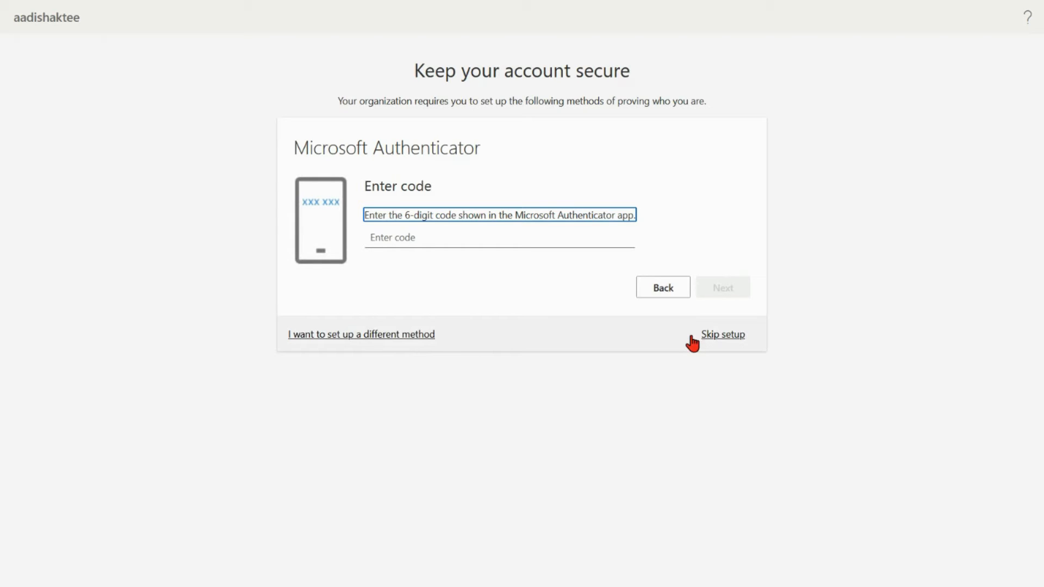
click(467, 229)
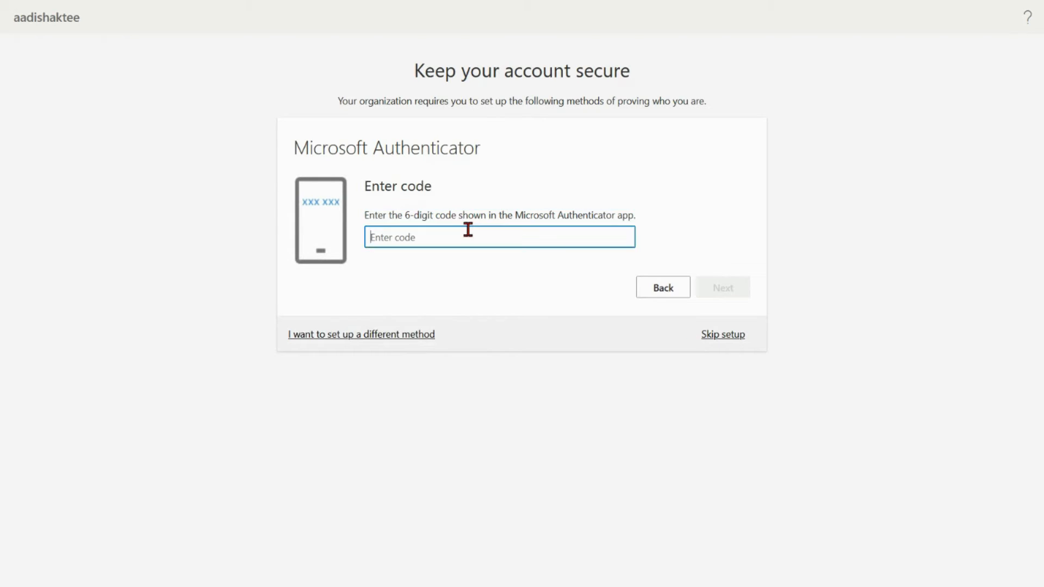
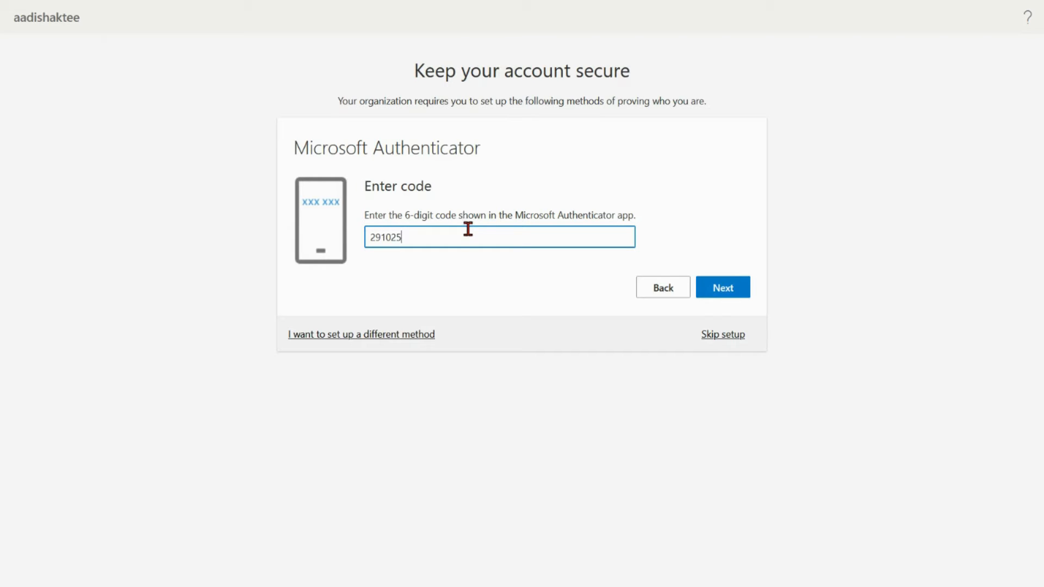
click(722, 293)
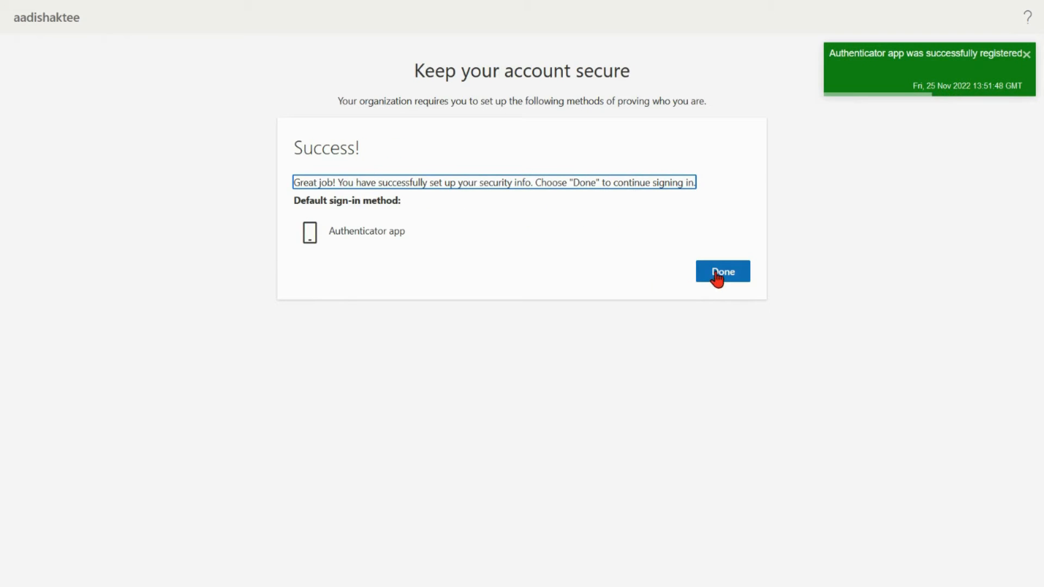
click(715, 271)
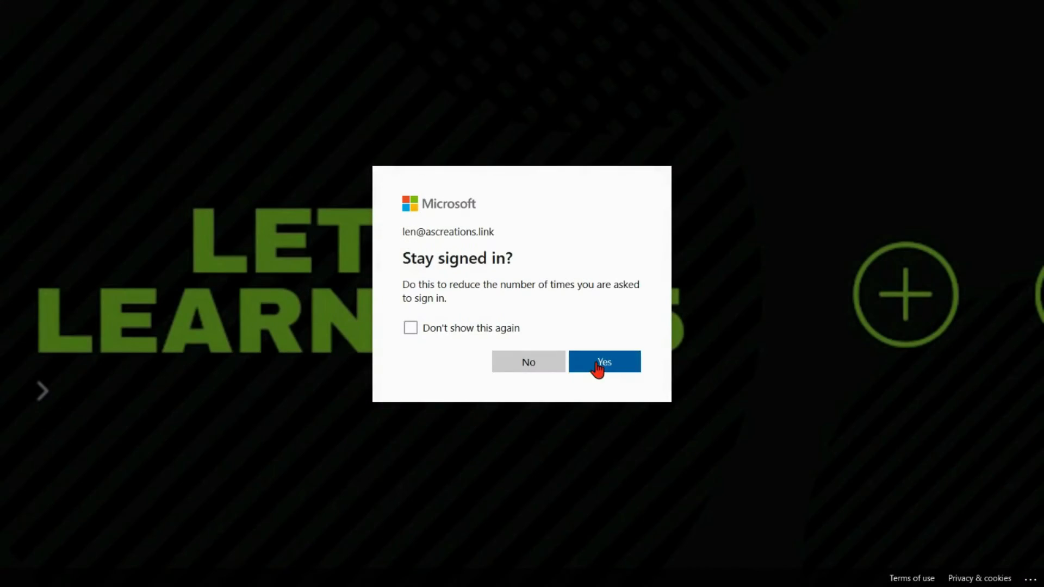
Stay signed in, go to View account > Security info, and re-verify with an Authenticator code.
click(597, 362)
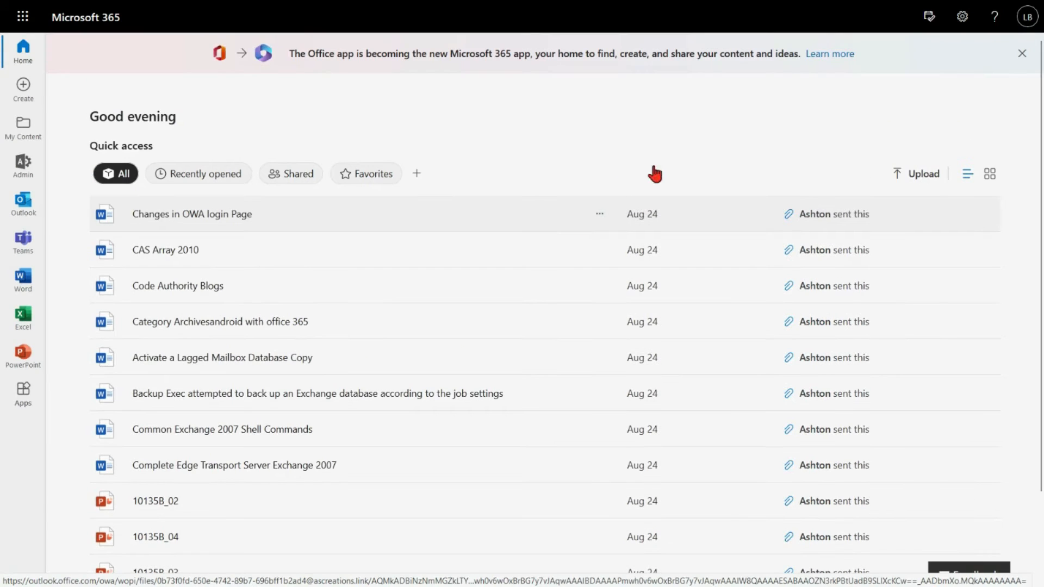
click(1021, 53)
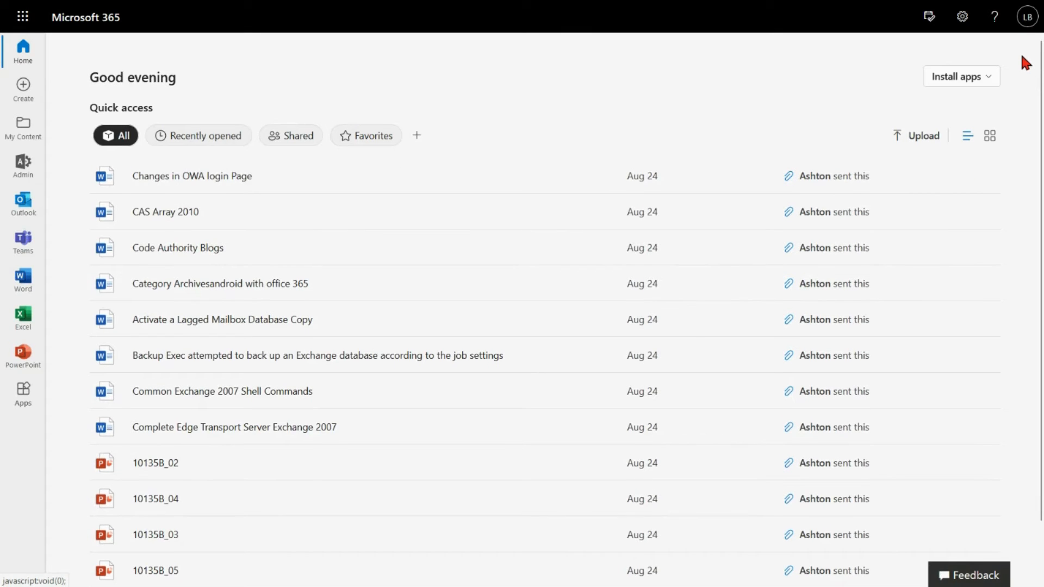
click(1027, 16)
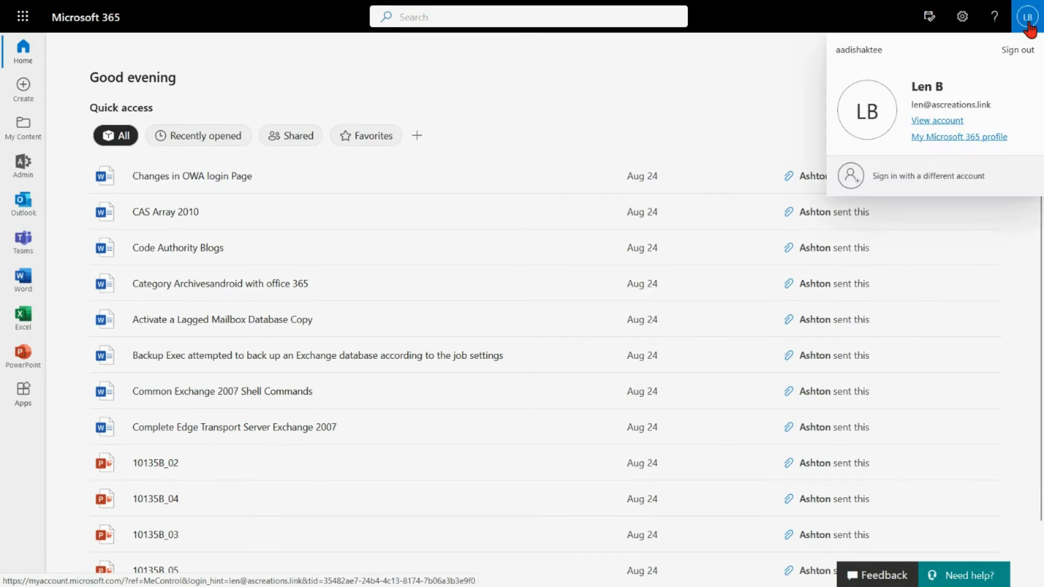
click(935, 122)
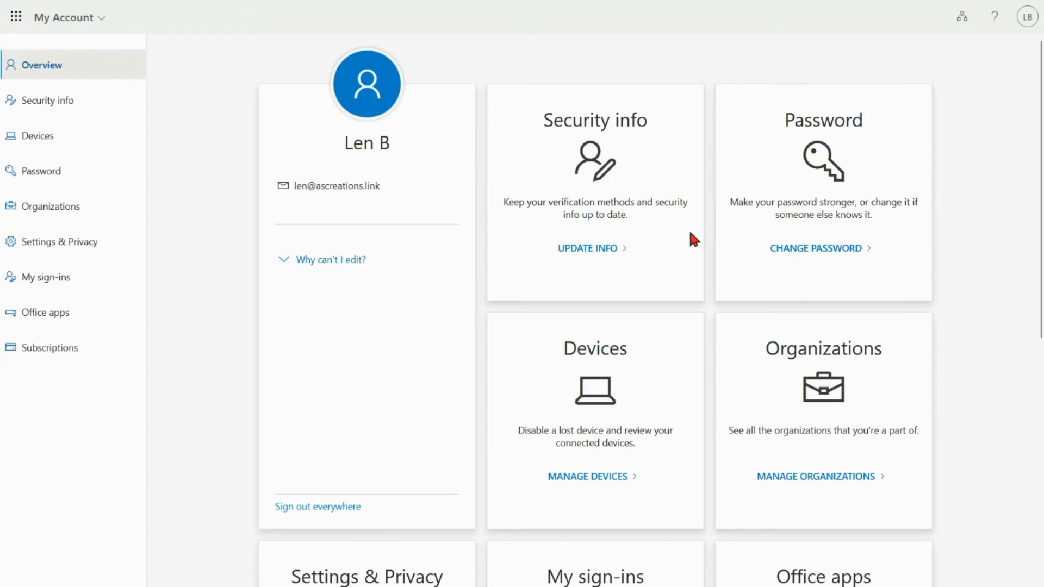
click(57, 109)
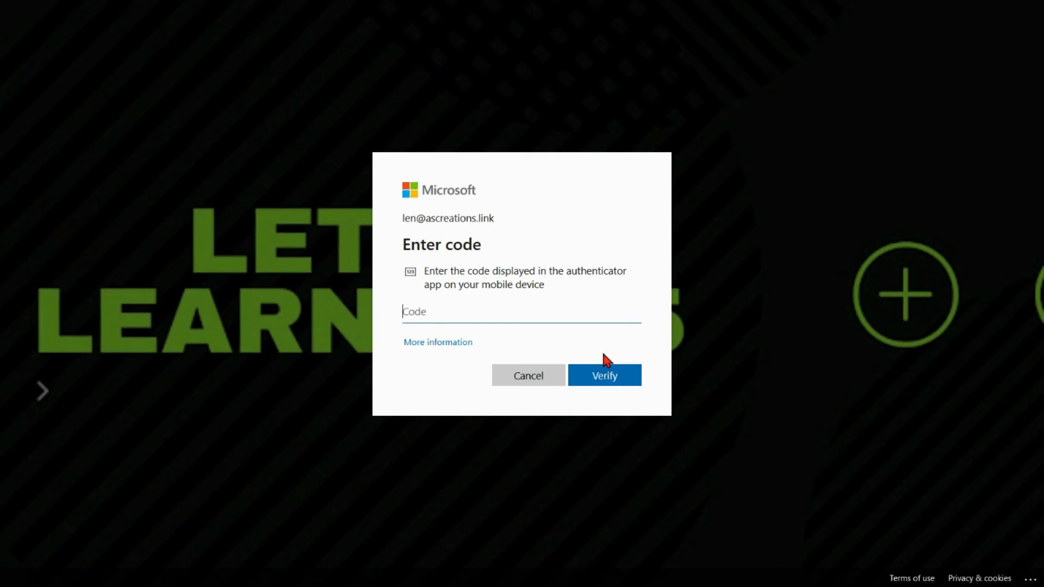
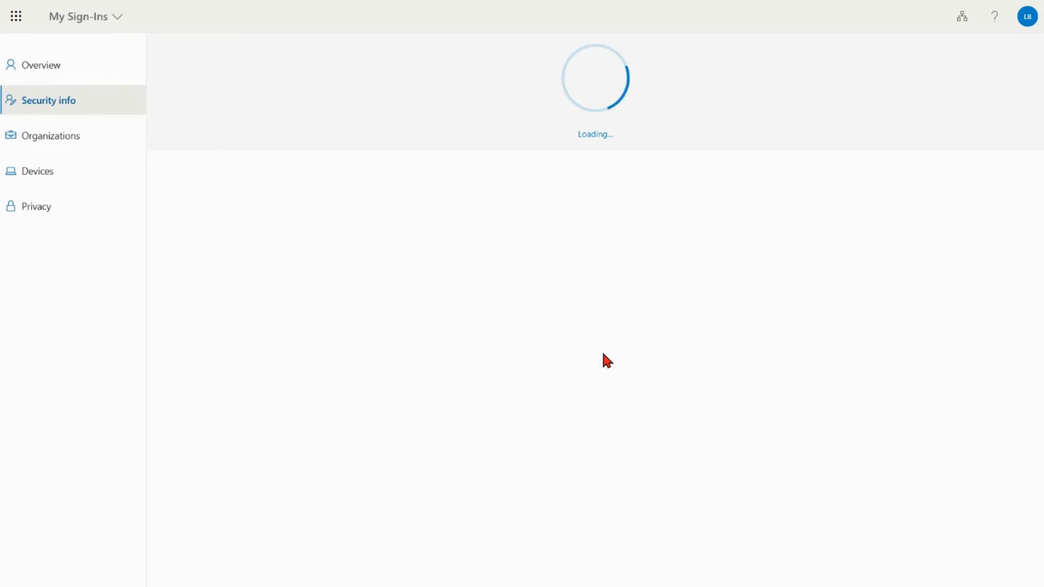
Add a new Phone sign-in method through Add sign-in method.
click(241, 153)
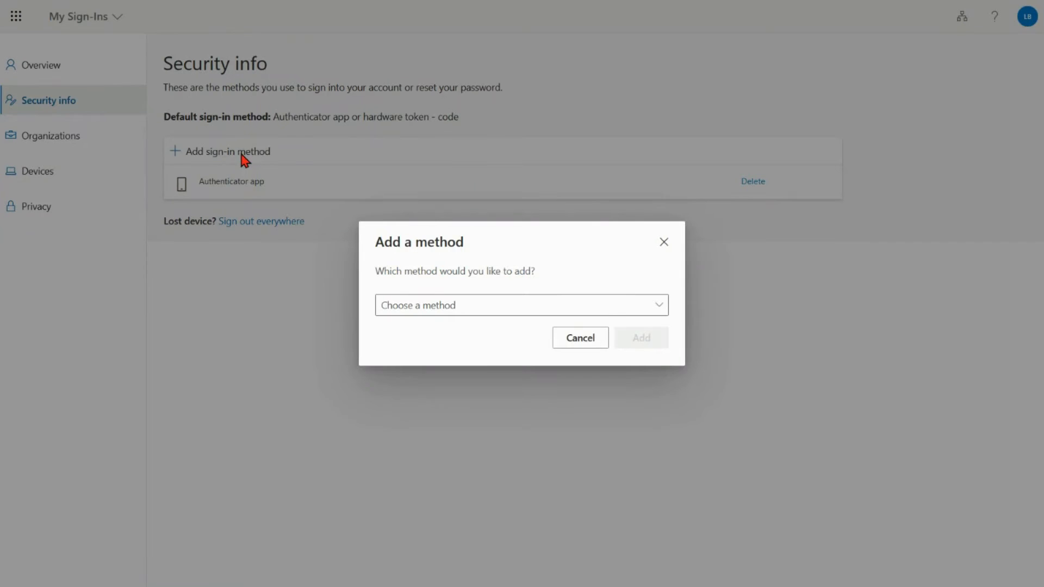
click(463, 309)
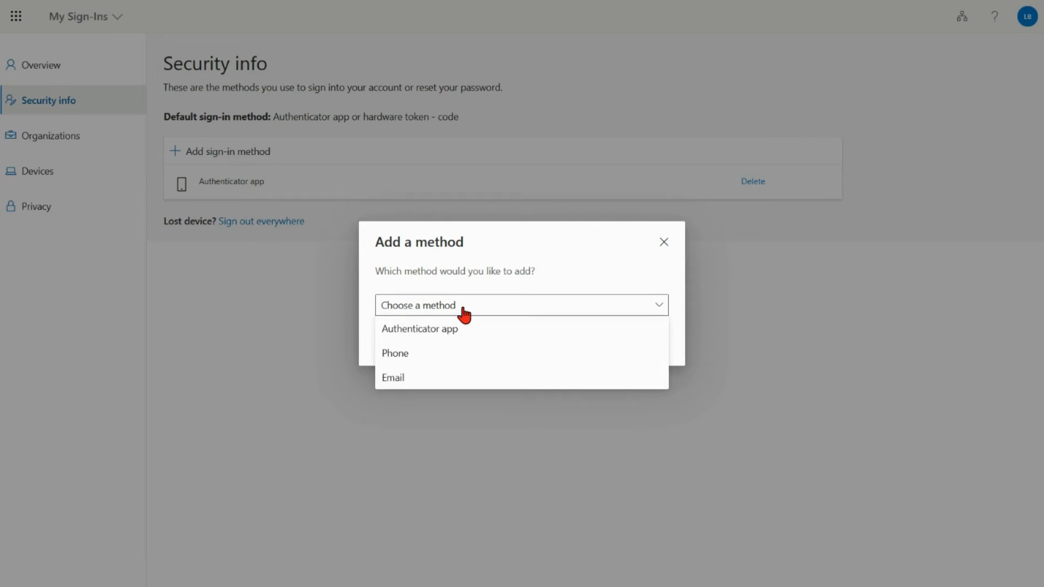
click(416, 353)
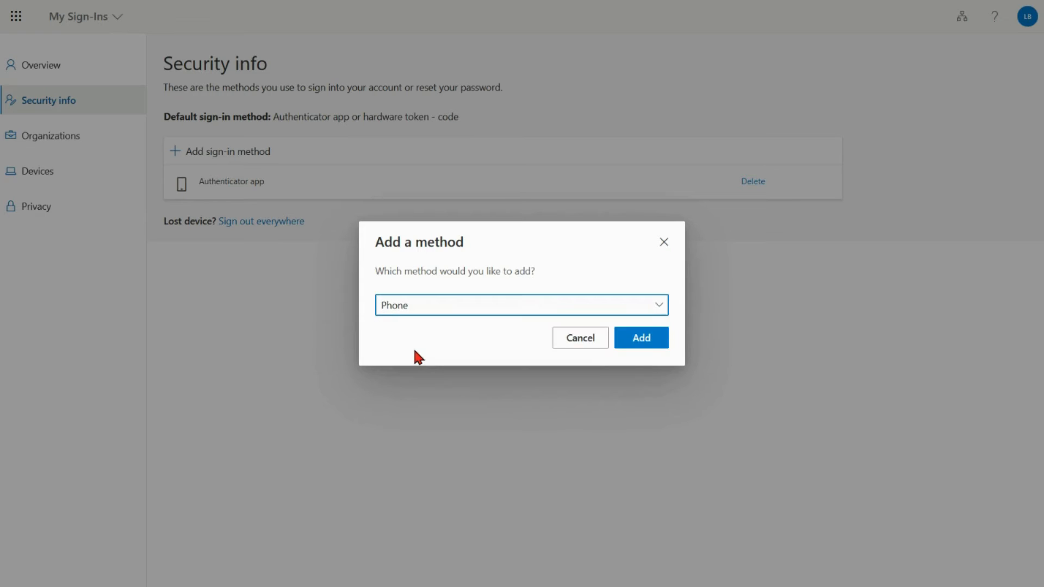
click(639, 346)
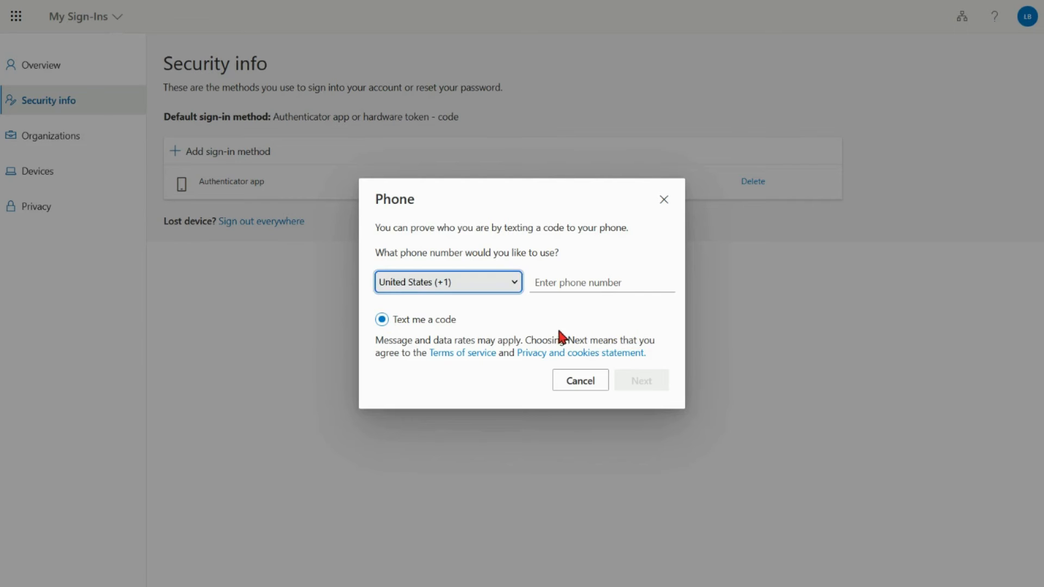
Register the India (+91) phone number and verify it with the SMS code.
click(502, 287)
text(in)
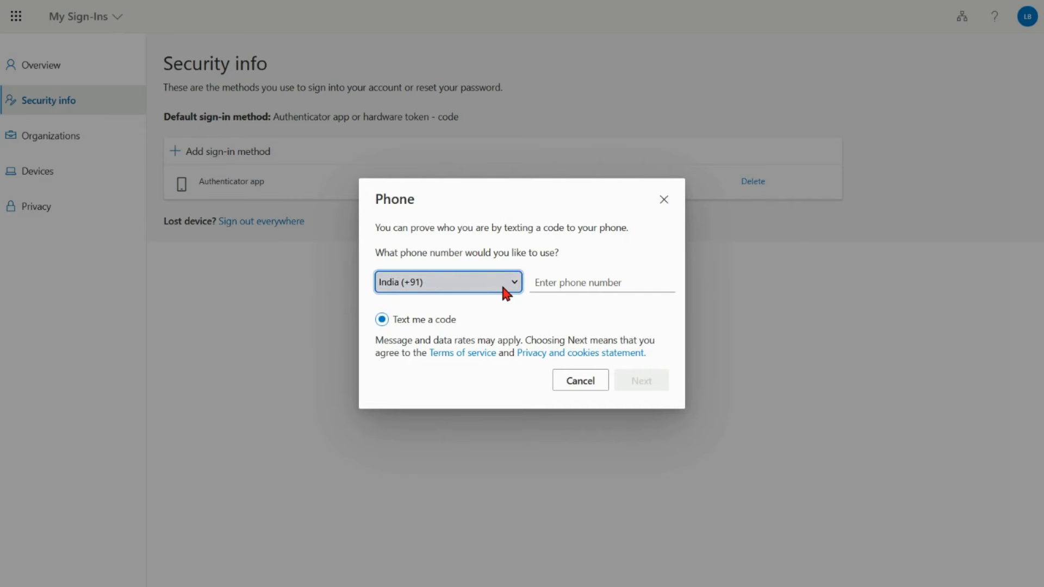
click(566, 277)
text(99)
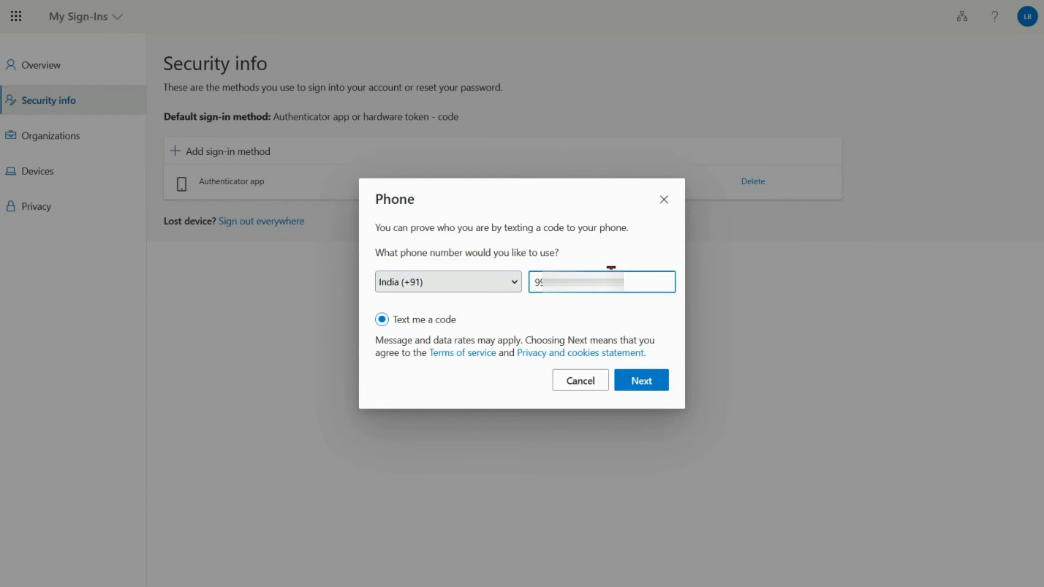
click(637, 384)
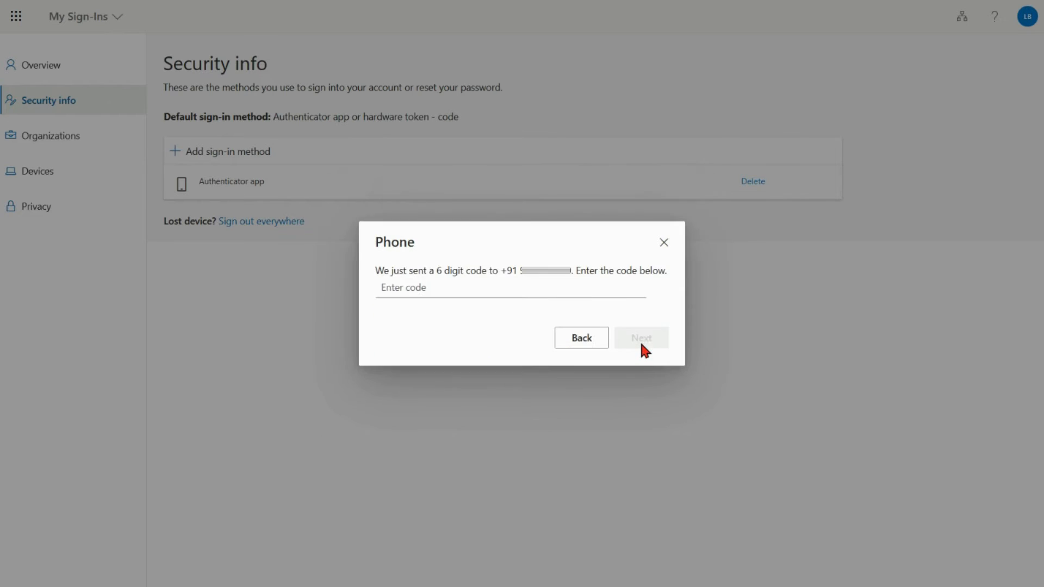
click(484, 290)
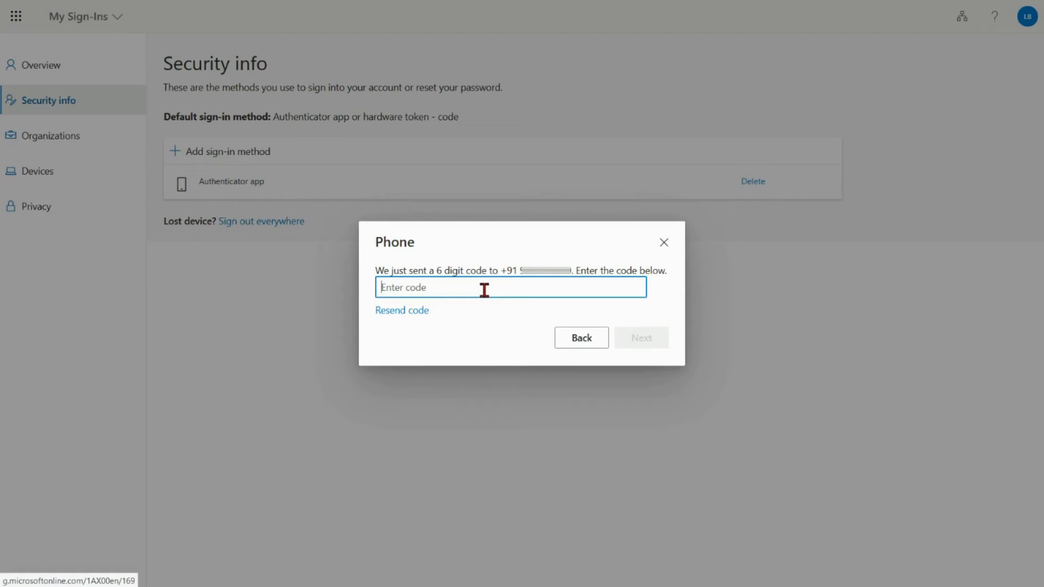
click(638, 339)
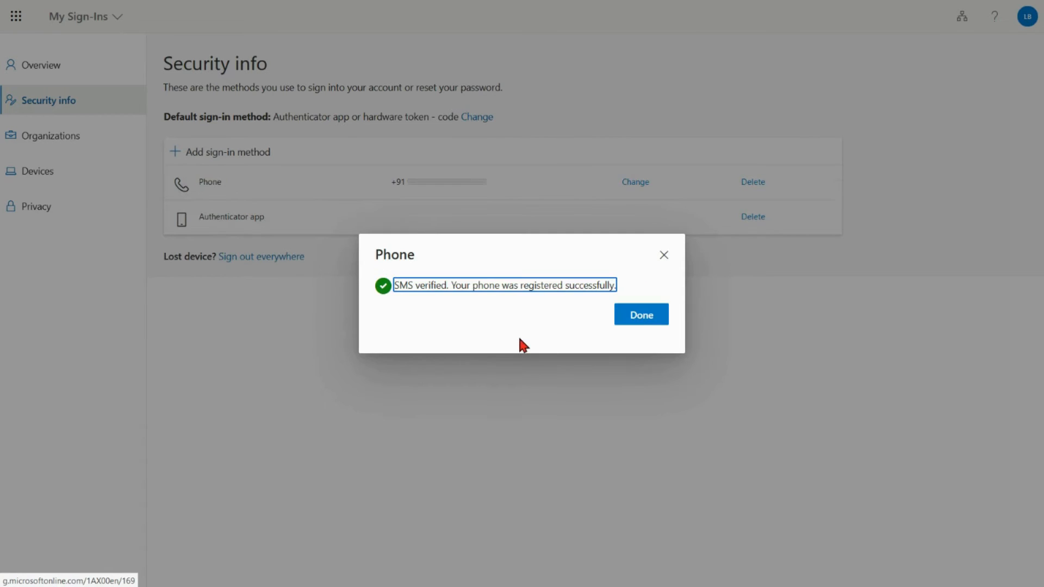
click(637, 318)
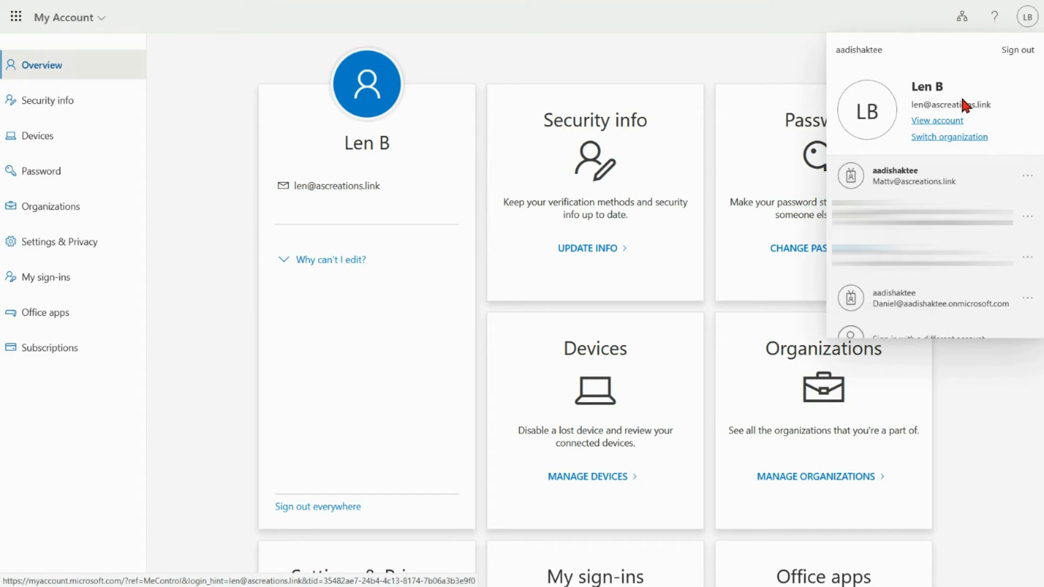
From View account, change the password by entering the old one and a new strong one twice.
click(946, 123)
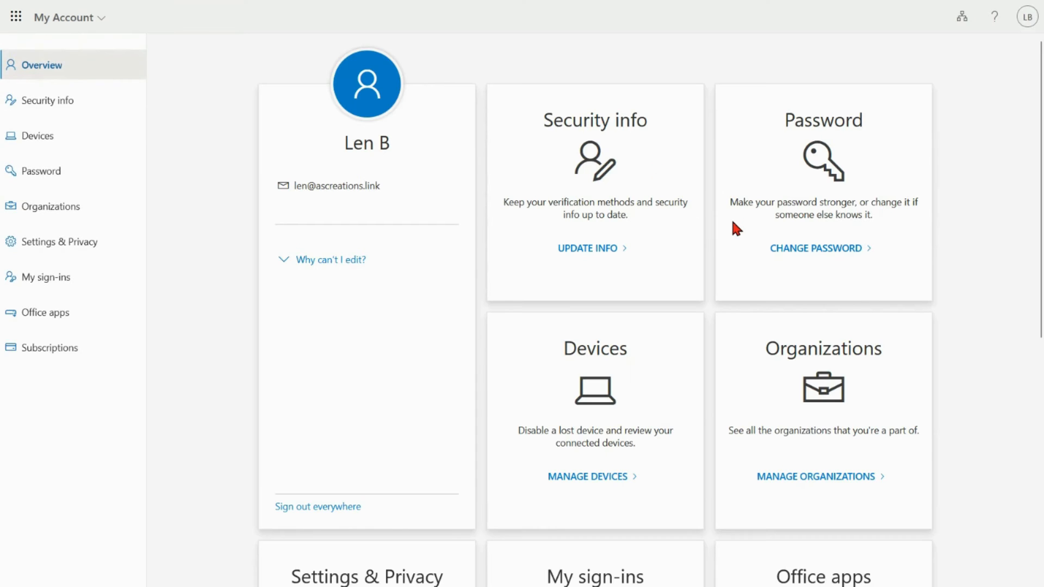
click(826, 251)
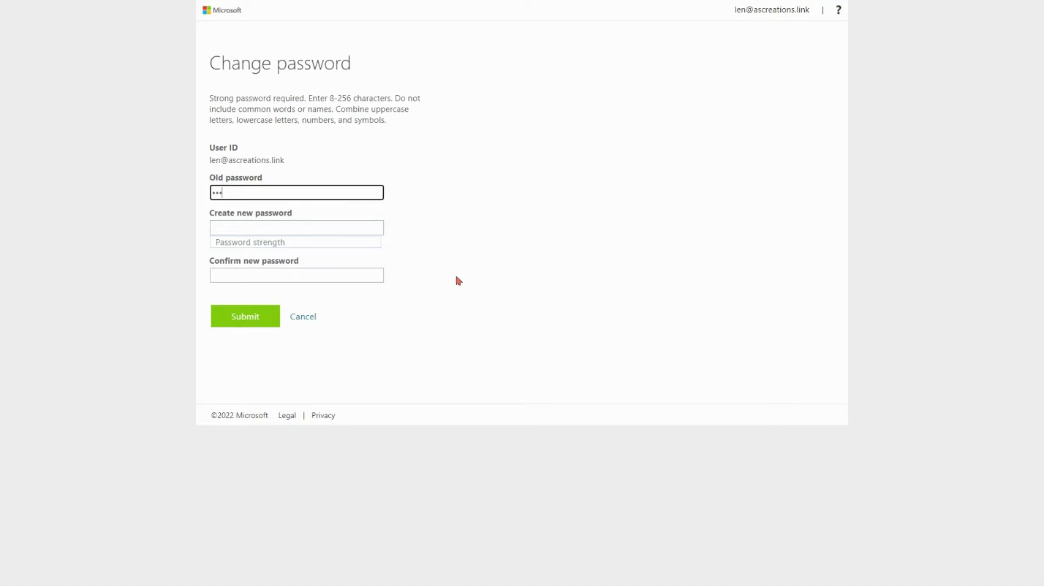
text(••••••)
text(•)
key(Tab)
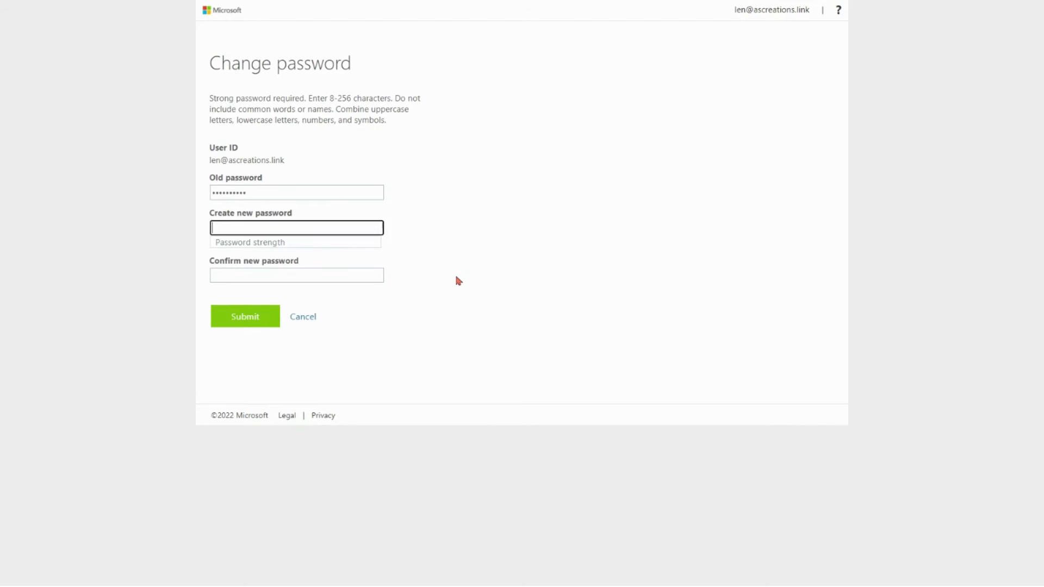
text(••••••••••••)
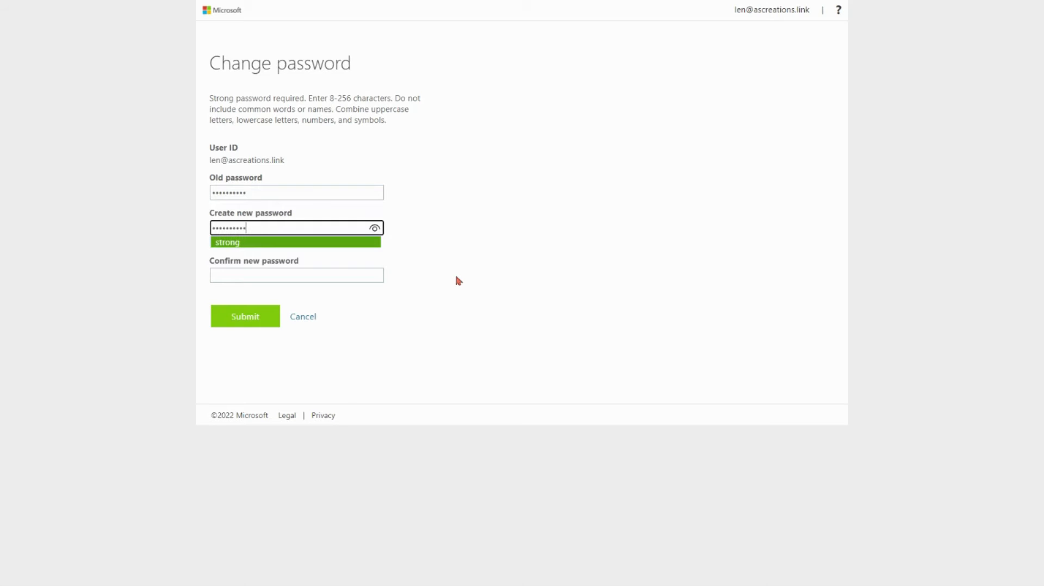
text(•)
key(Tab)
text(••••••••••)
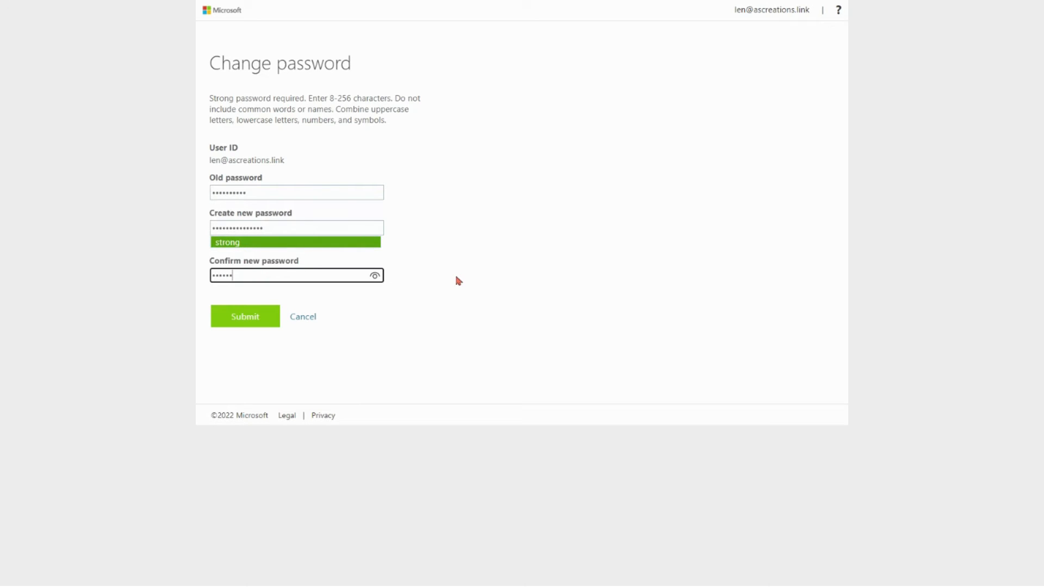
text(••••)
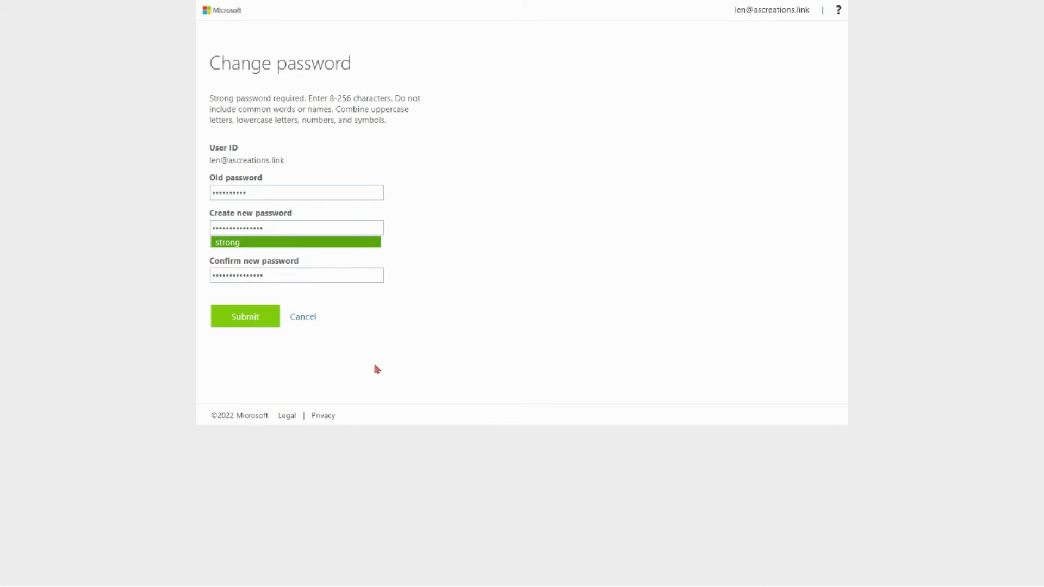
click(256, 317)
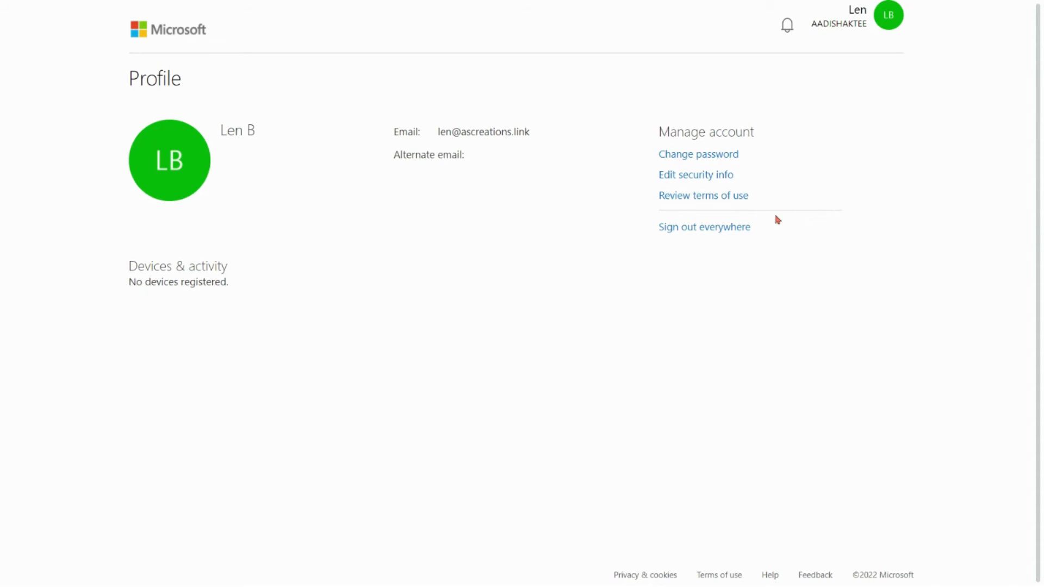
Sign out, then start Forgot my password and submit the account with the captcha characters.
click(887, 23)
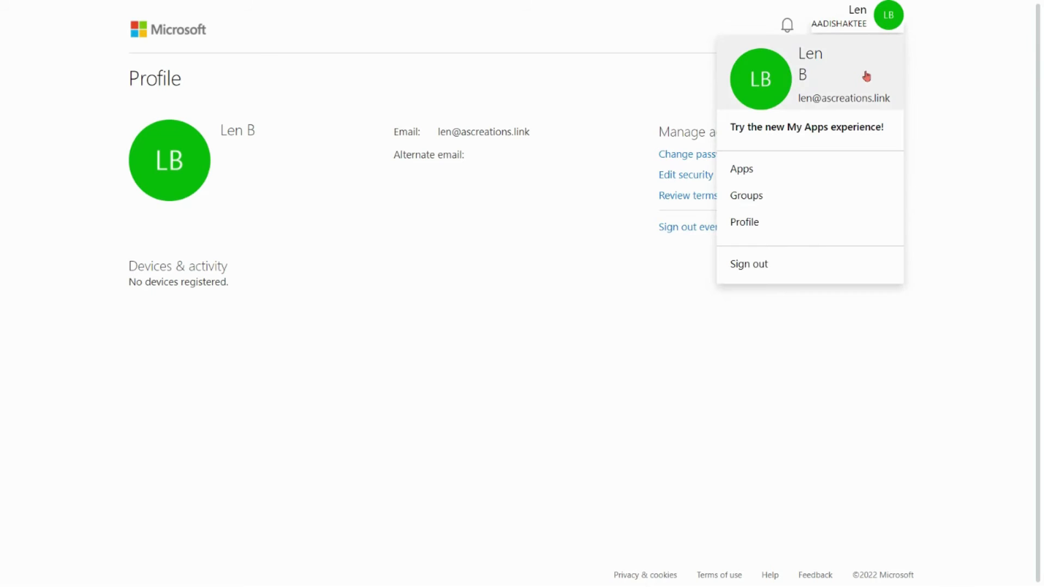
click(761, 259)
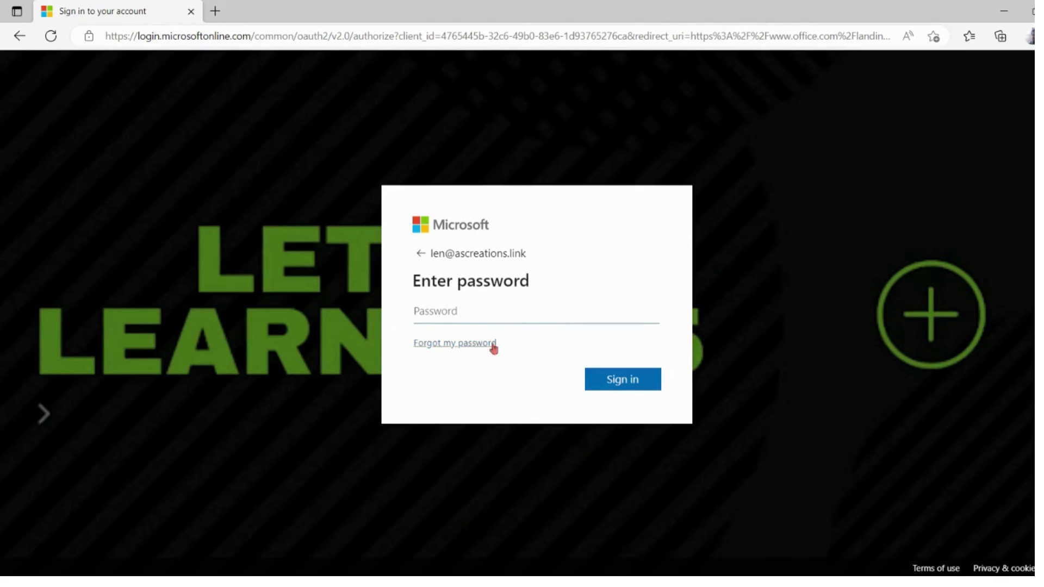
click(459, 342)
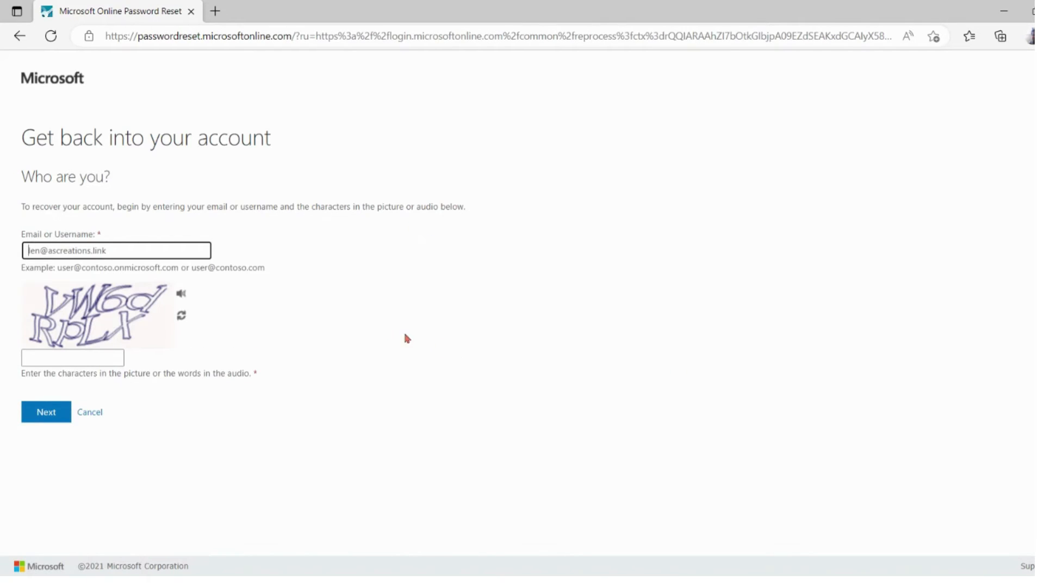
click(115, 359)
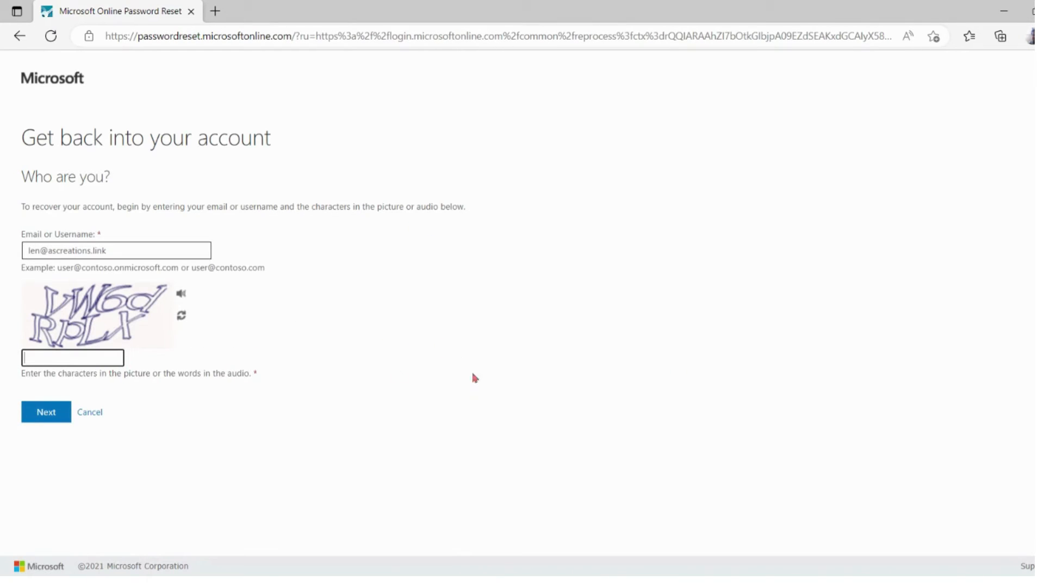
text(VW6dRPLX)
click(48, 415)
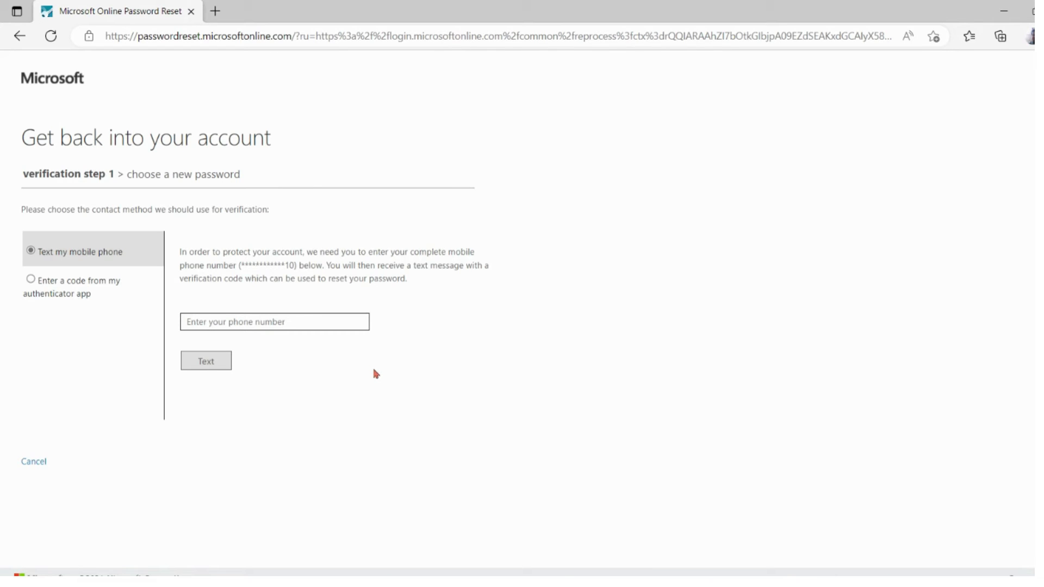
Verify identity in the reset wizard using an Authenticator app code.
click(31, 279)
click(241, 281)
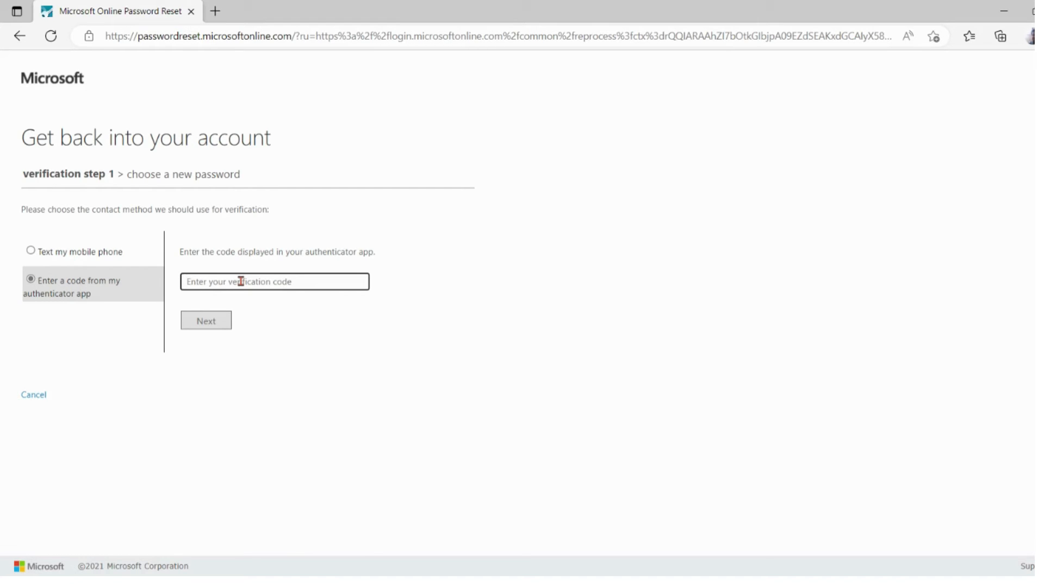
click(206, 324)
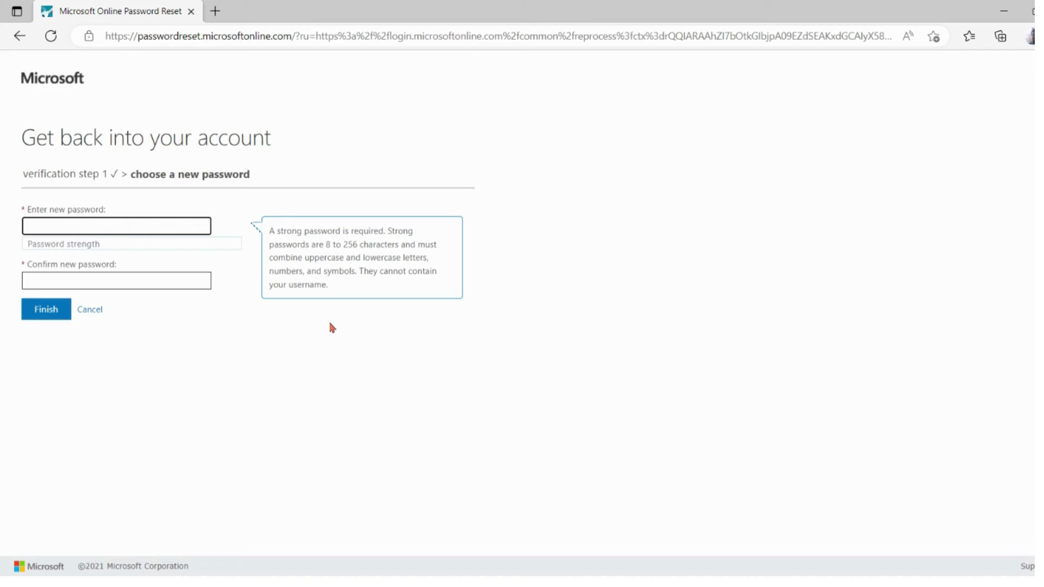
Enter a new strong password, retype it to match in the confirmation, and finish.
text(••••••••••)
key(Tab)
text(•••••••)
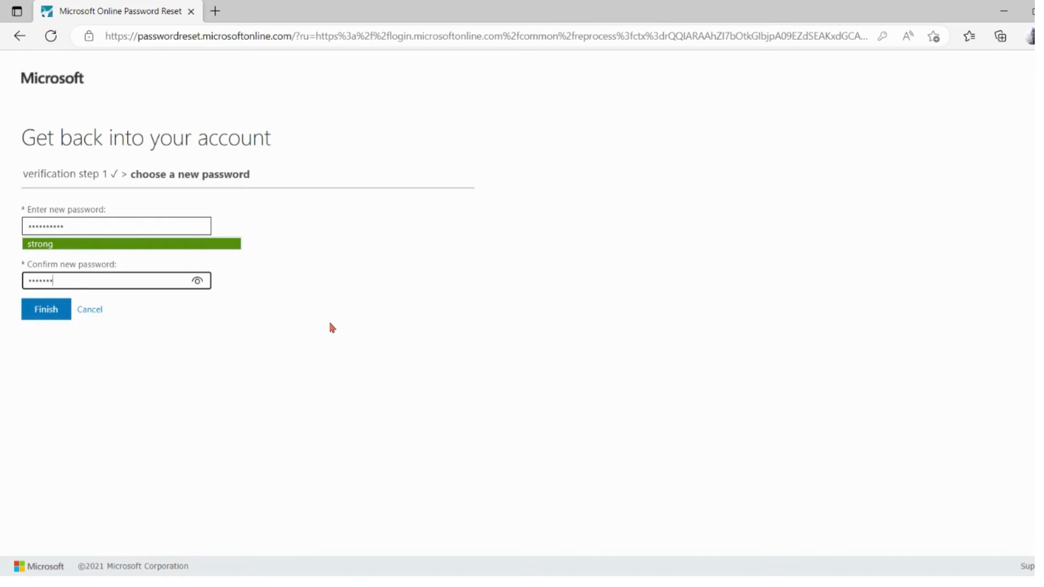
key(ctrl+a)
text(••••••••••)
click(54, 309)
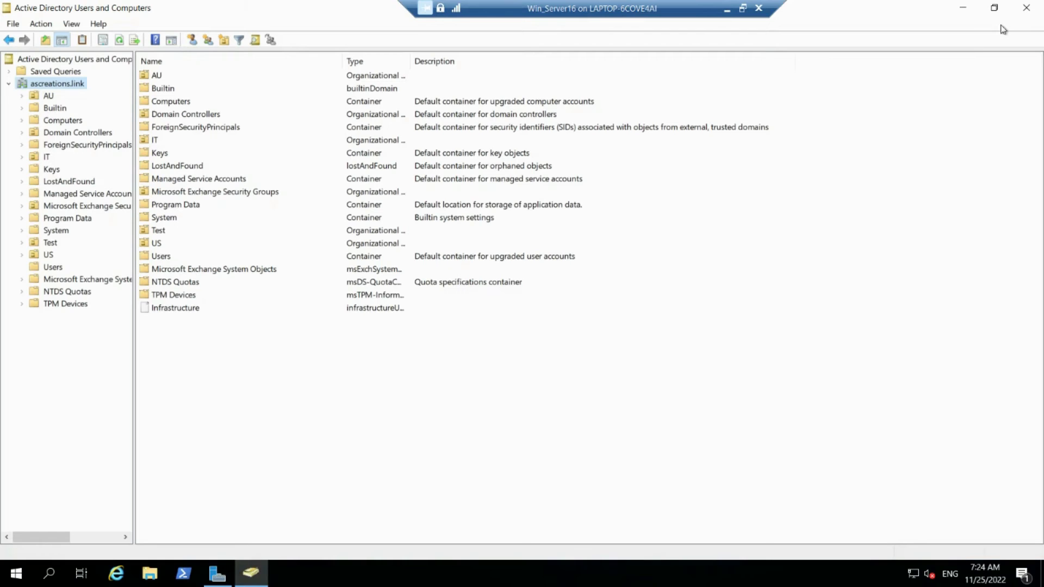
Minimize Active Directory Users and Computers to reveal the server desktop.
click(962, 12)
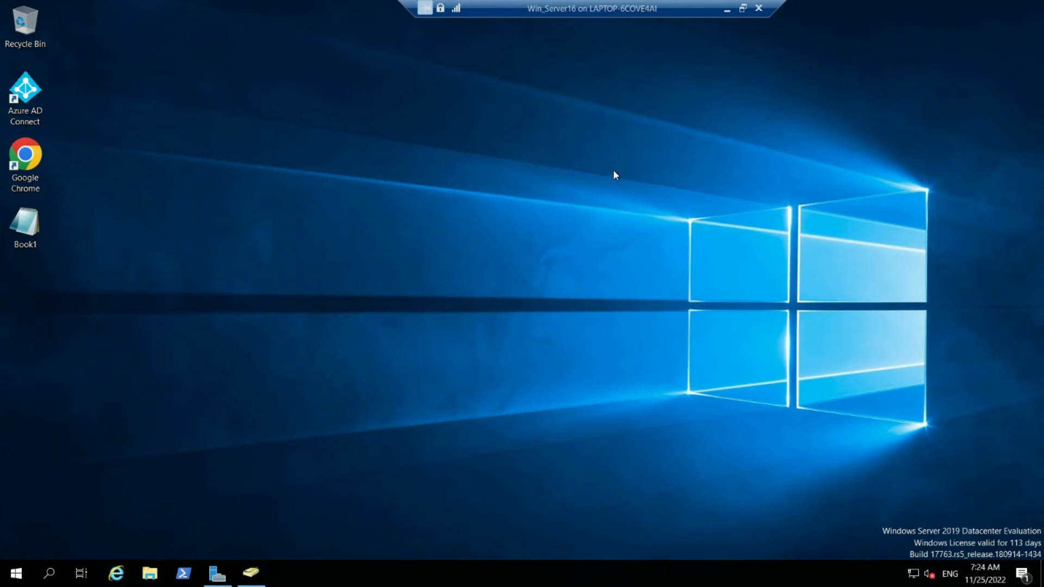
Launch Azure AD Connect, review the current configuration, then select Customize synchronization options.
click(24, 103)
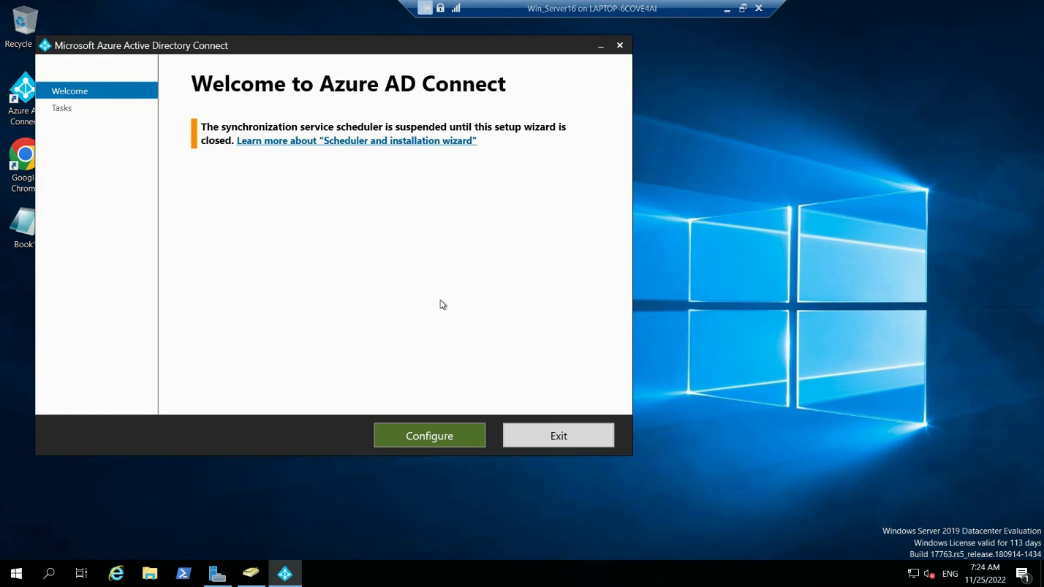
click(429, 437)
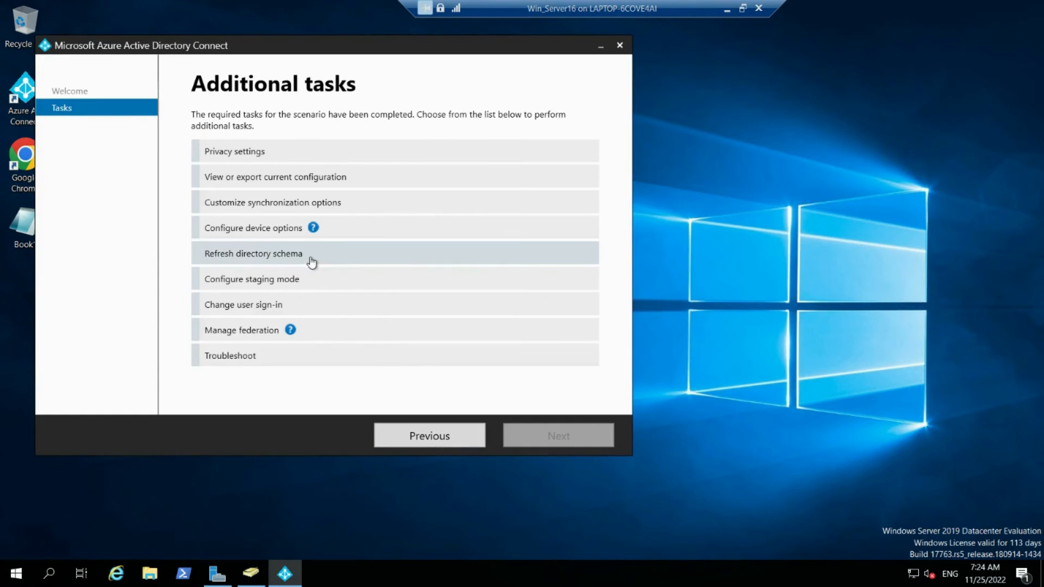
click(279, 186)
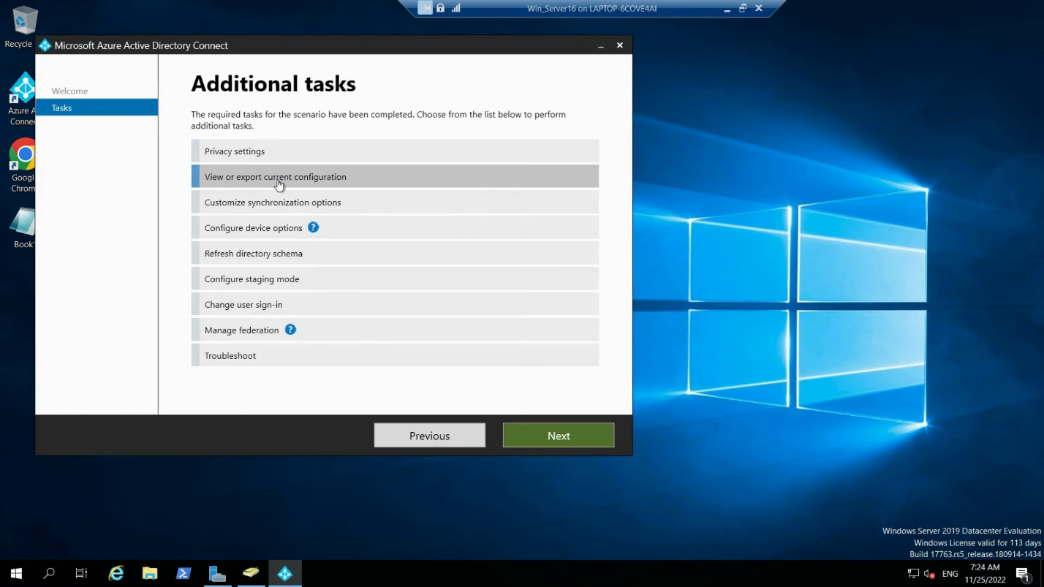
click(541, 433)
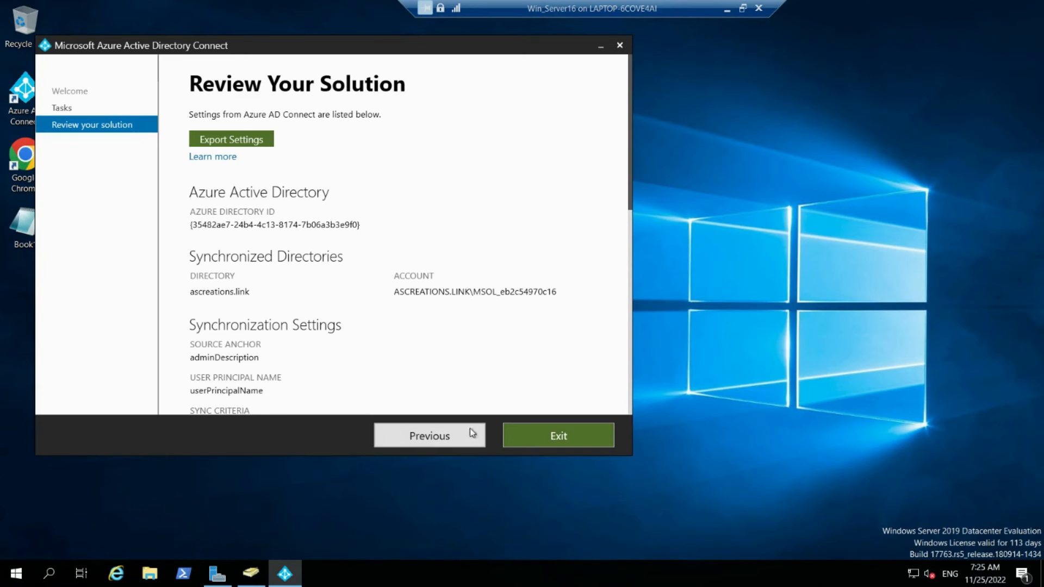
click(454, 438)
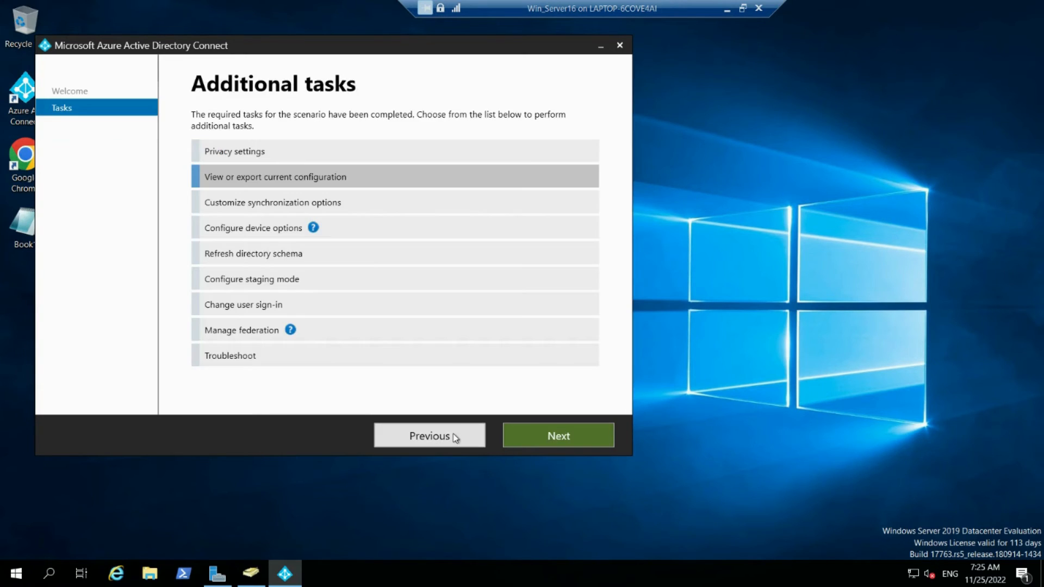
click(268, 209)
Verify the admin credentials and advance past Connect directories and Domain/OU filtering to Optional features.
click(543, 445)
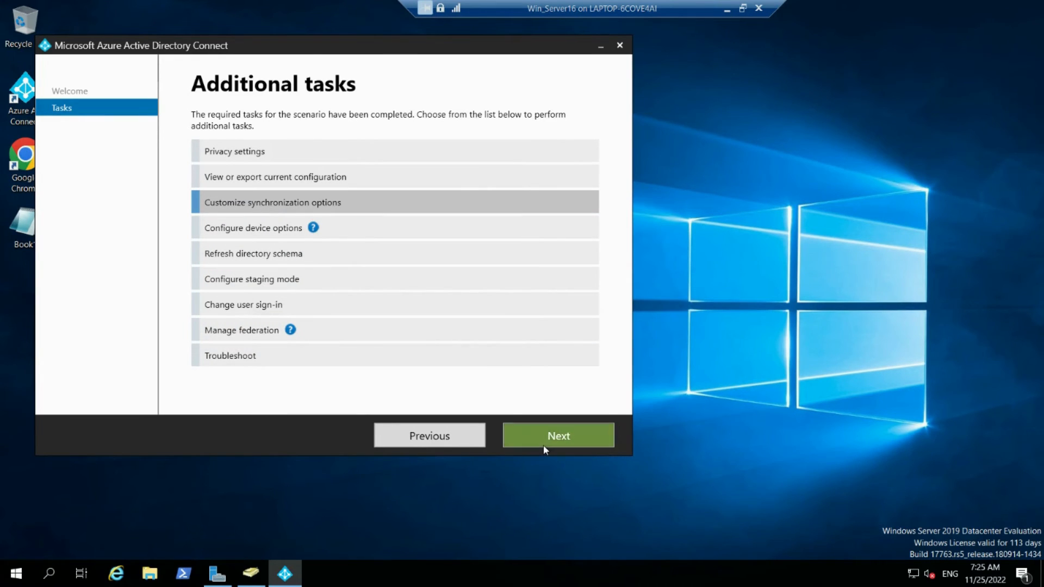
click(347, 205)
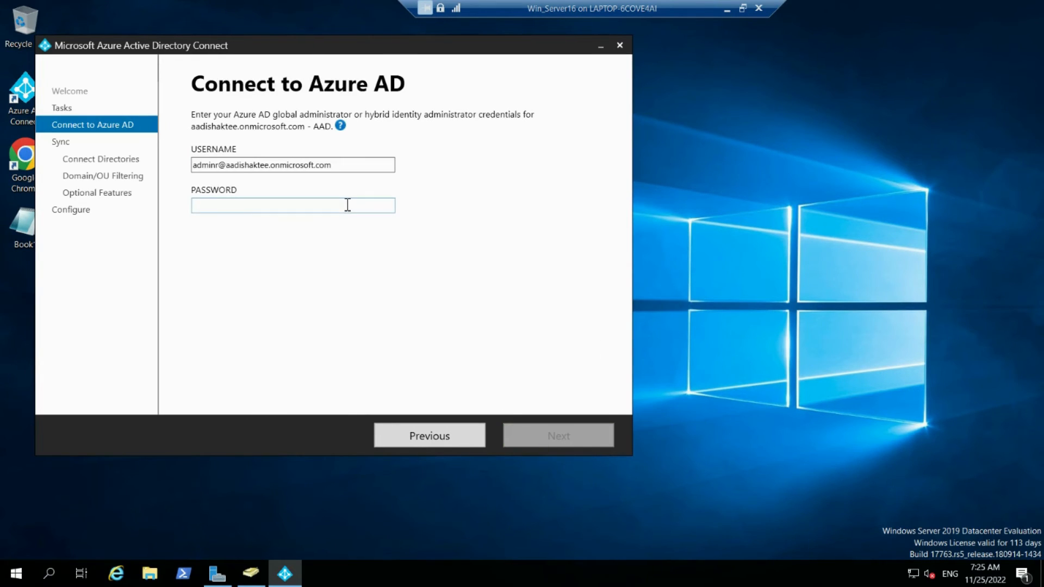
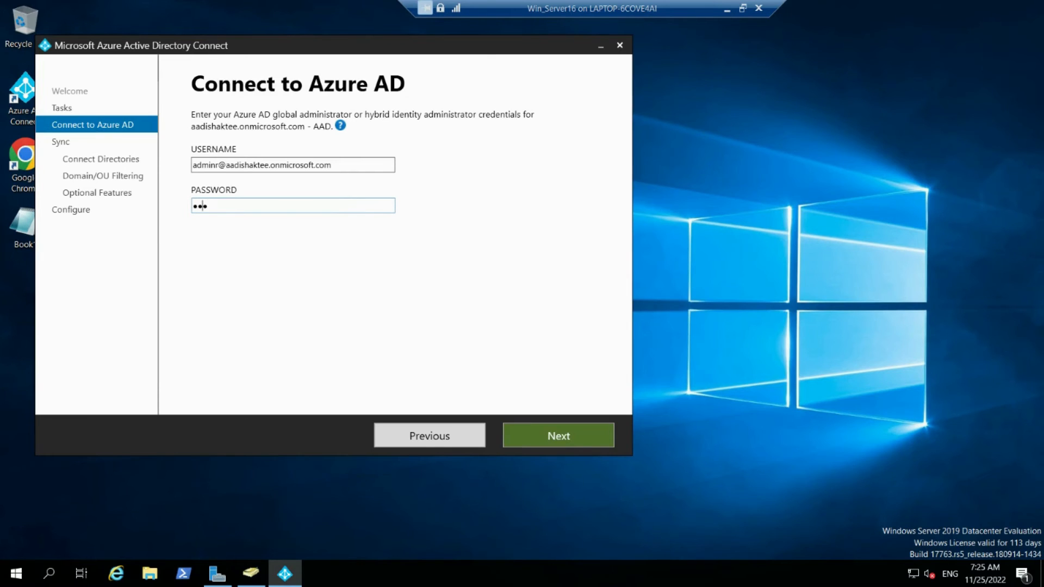
key(Return)
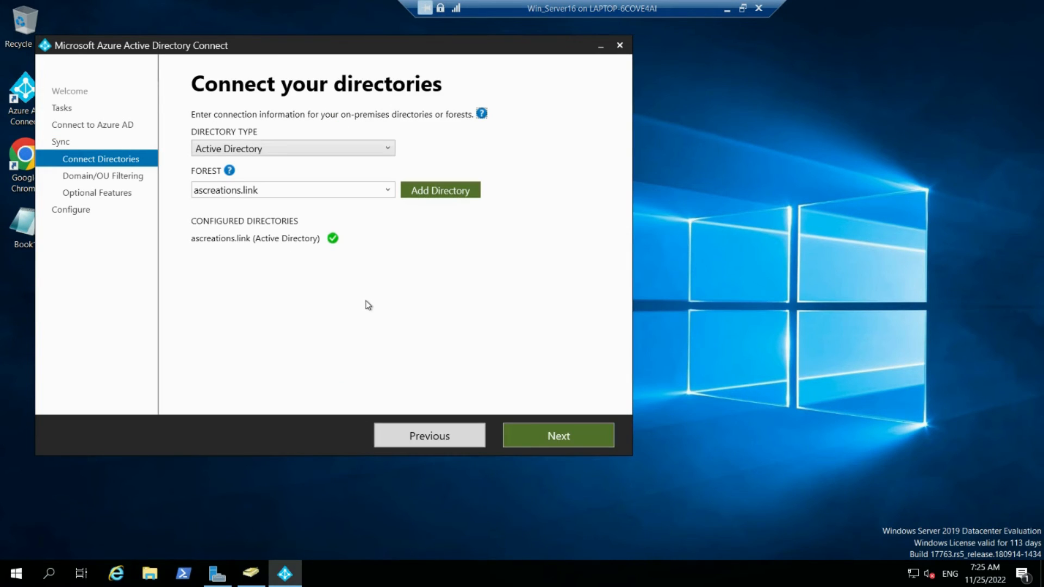
click(547, 446)
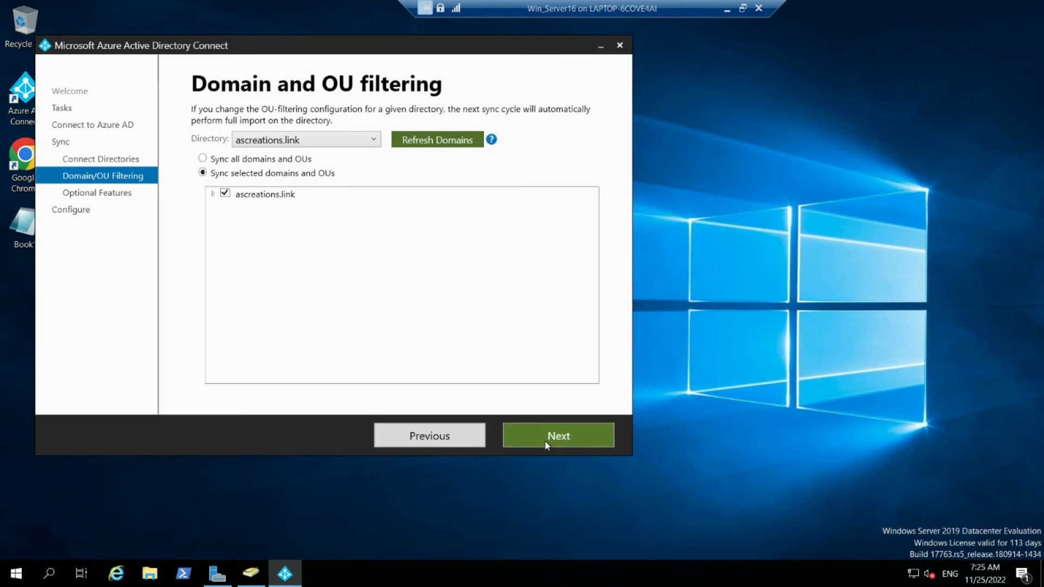
click(547, 446)
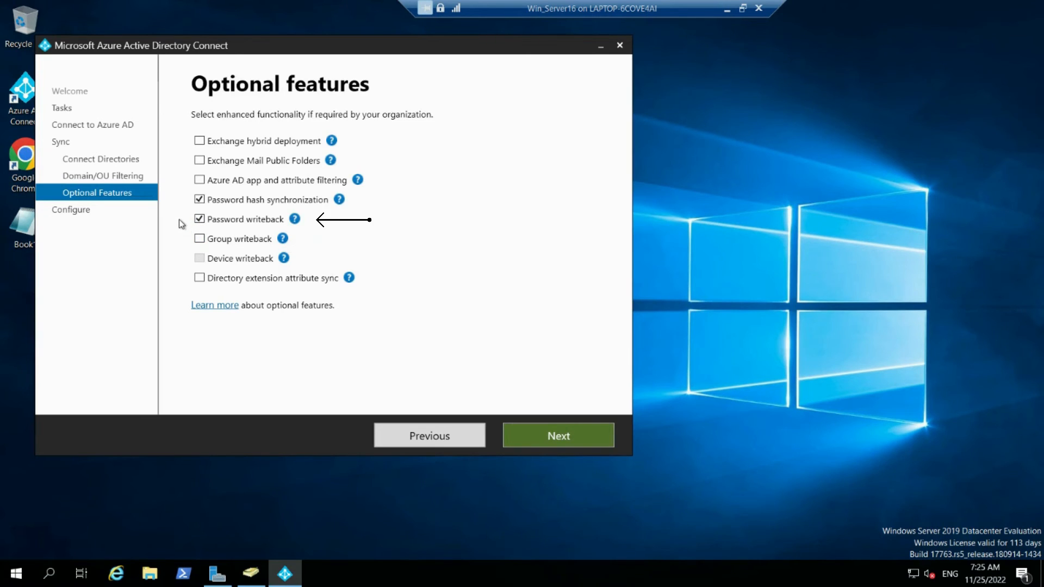
mouse_move(282, 238)
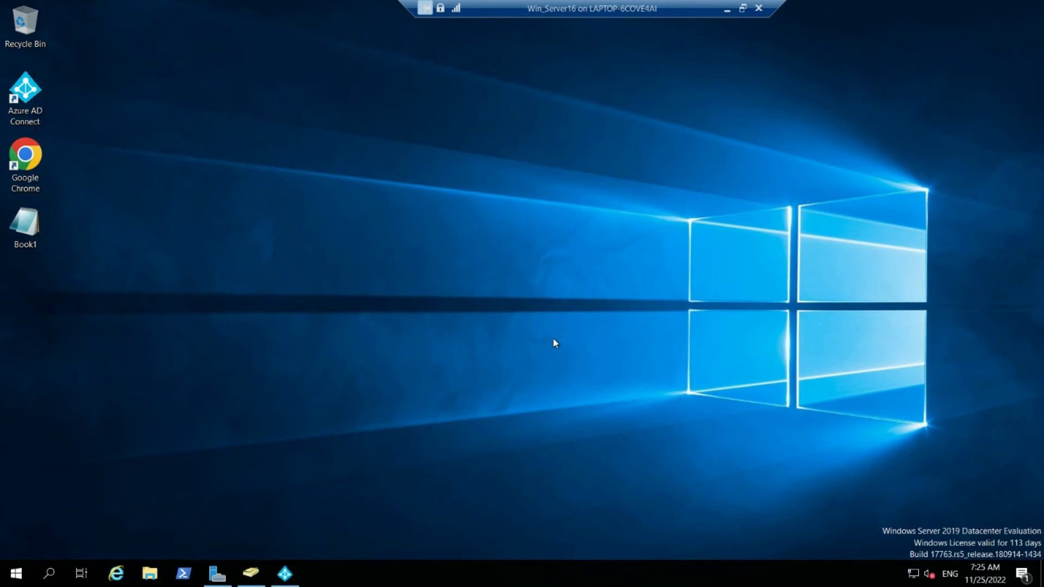
Confirm Advanced Features is enabled, then view the ascreations.link domain's Security permissions.
click(253, 572)
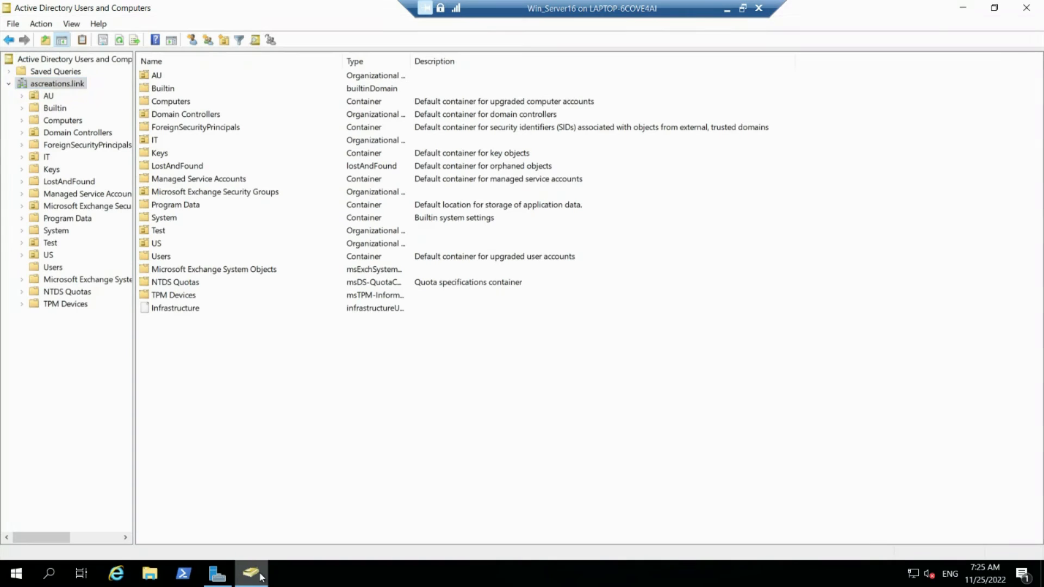
click(71, 23)
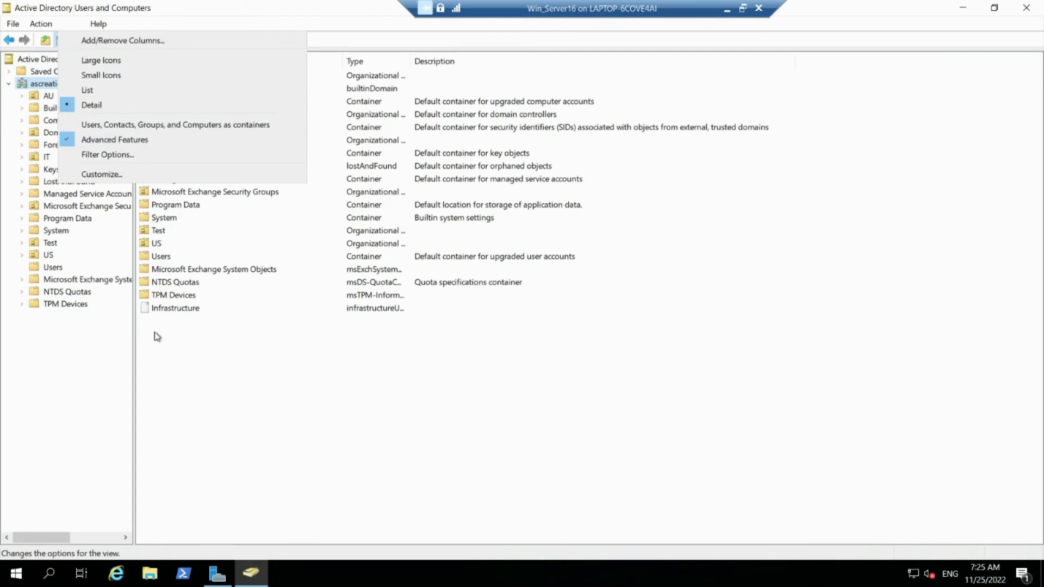
click(93, 390)
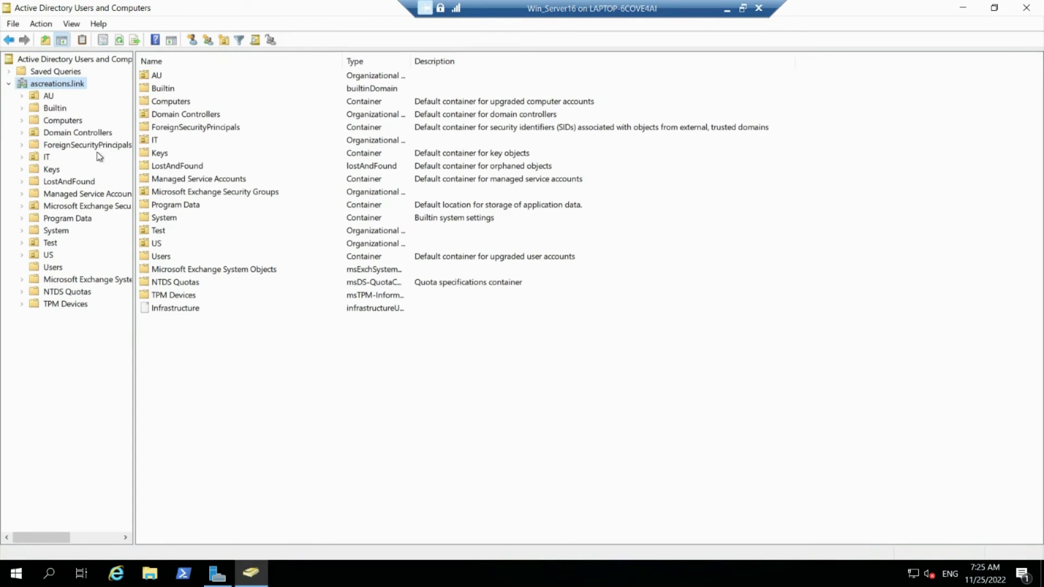
right_click(75, 86)
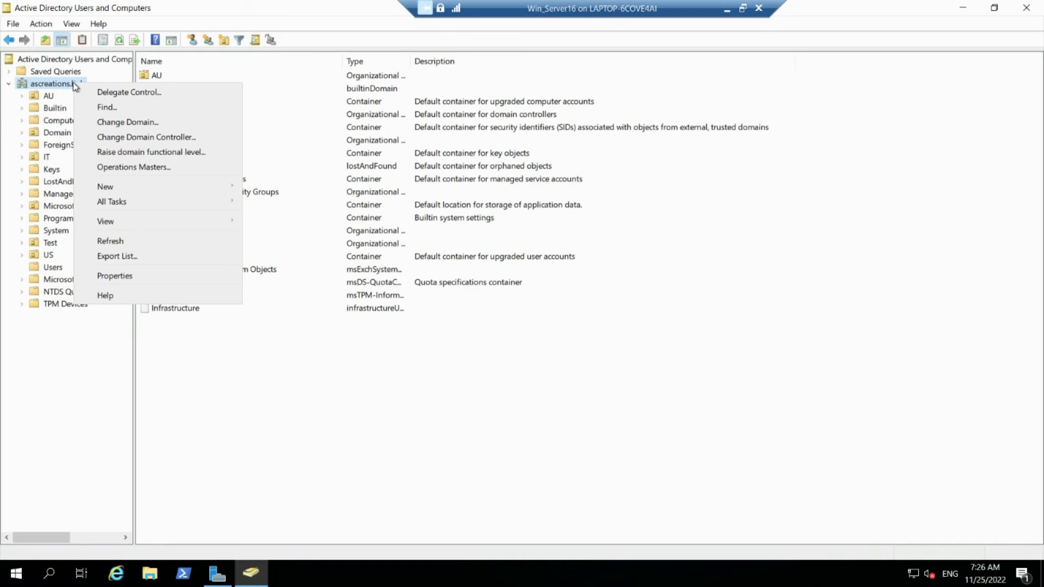
click(119, 279)
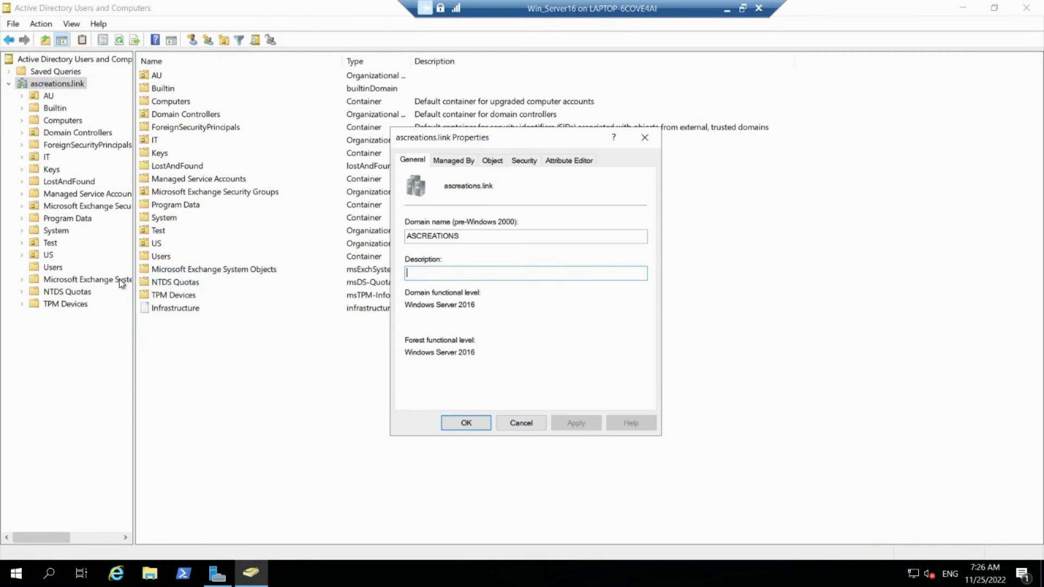
click(523, 161)
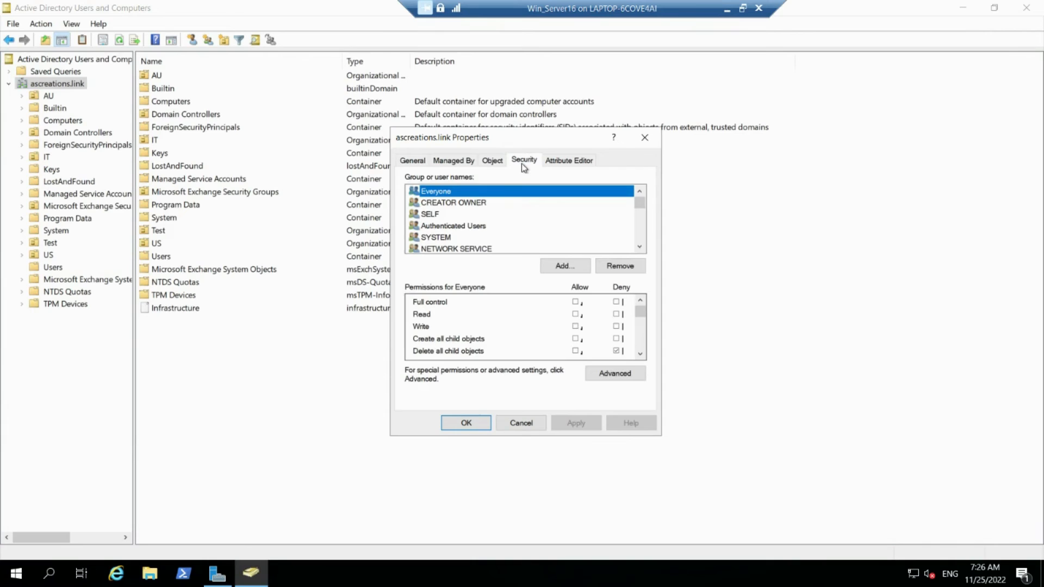
Add a new permission entry for the MSOL sync service account in the domain's advanced security settings.
click(612, 381)
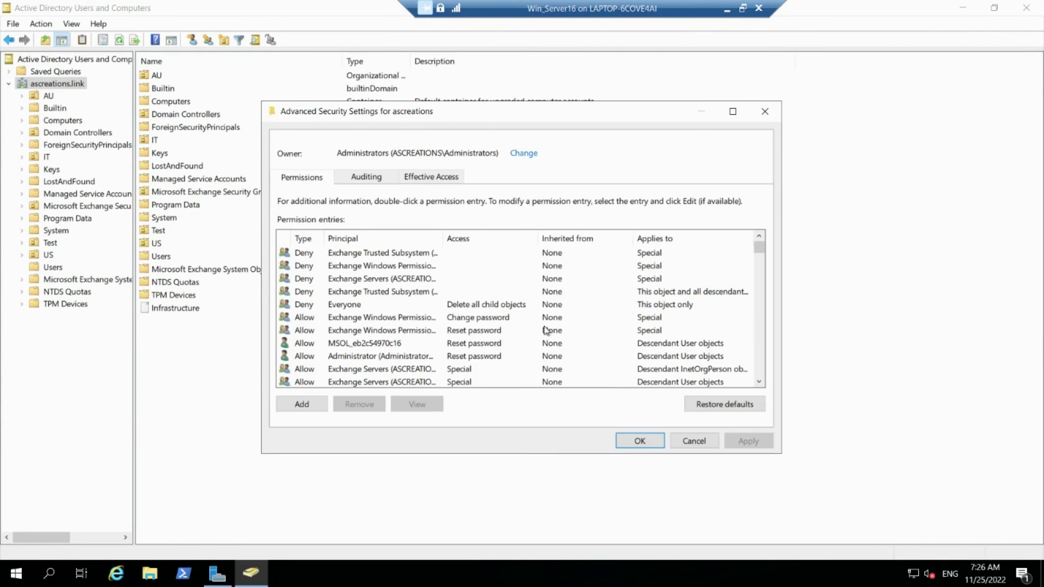
click(298, 409)
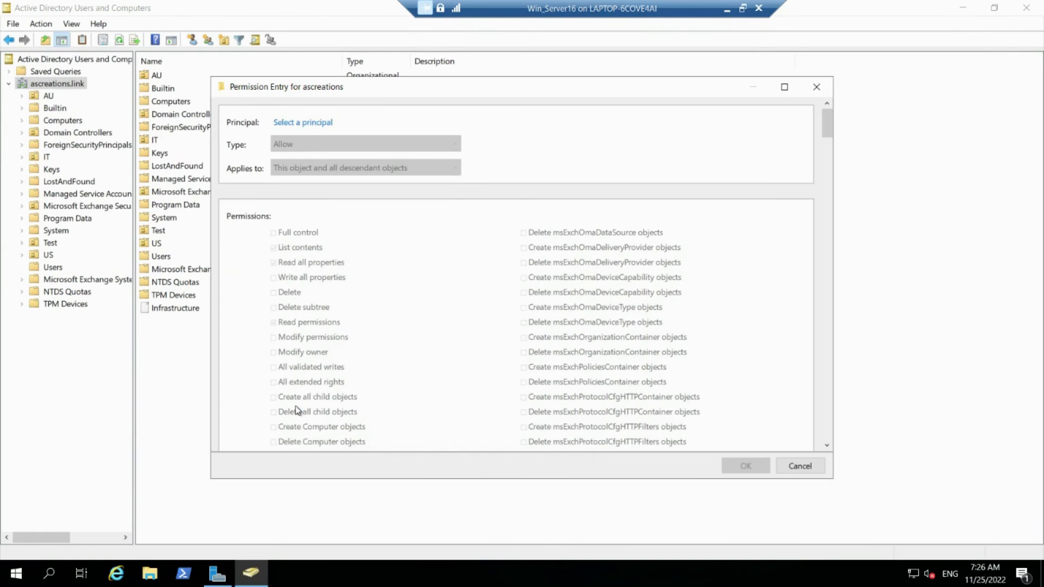
click(308, 124)
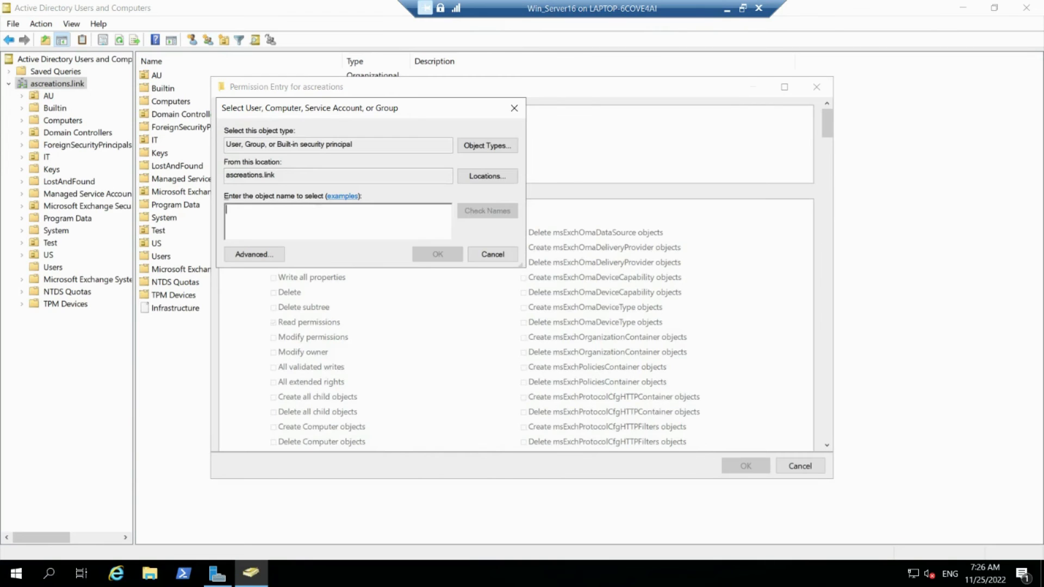
text(MSOL_eb2c54970c16)
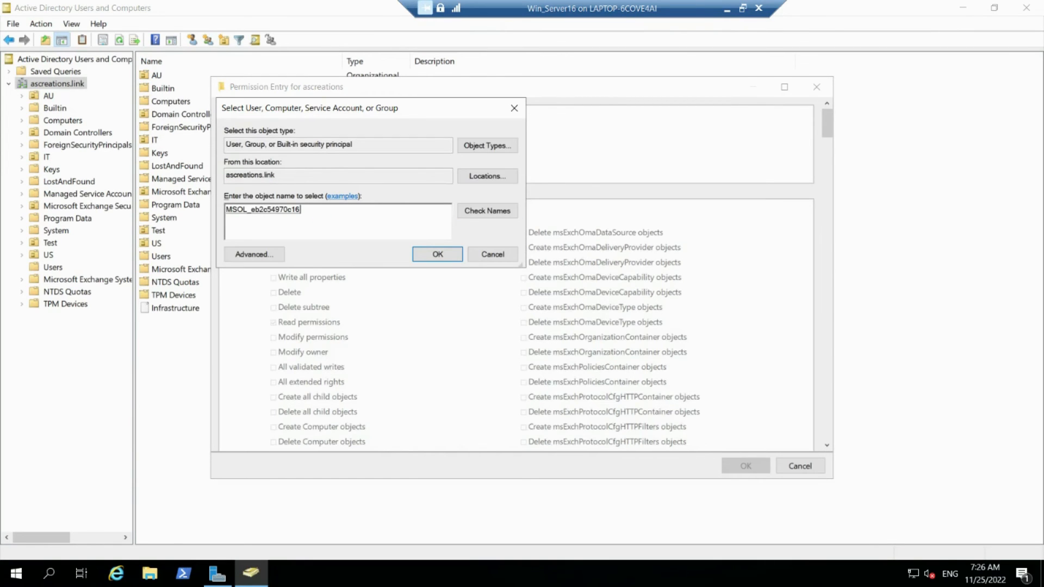
click(432, 255)
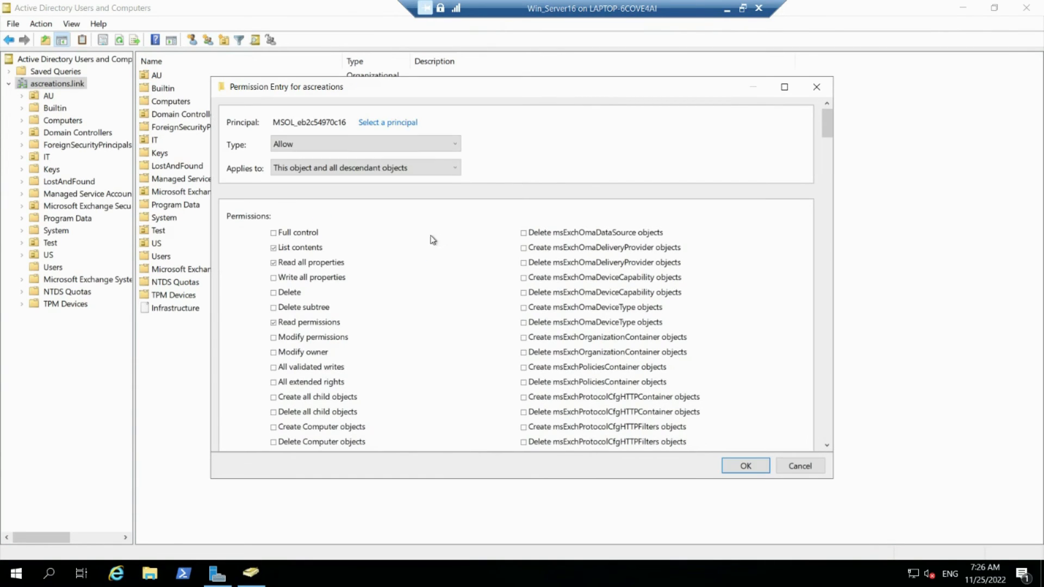
Apply the entry to Descendant User objects and allow Reset password.
click(449, 170)
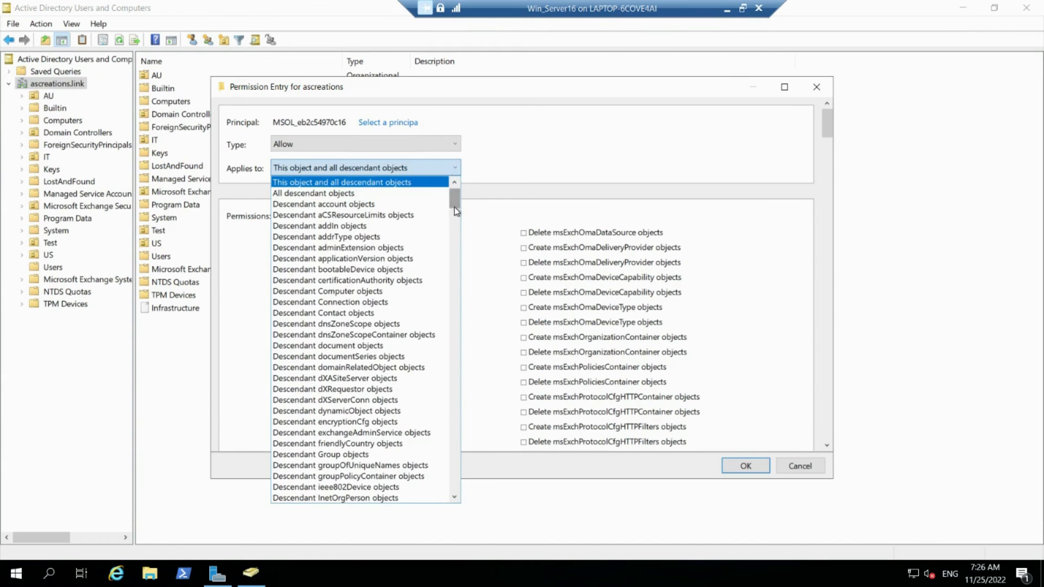
drag(454, 206, 457, 502)
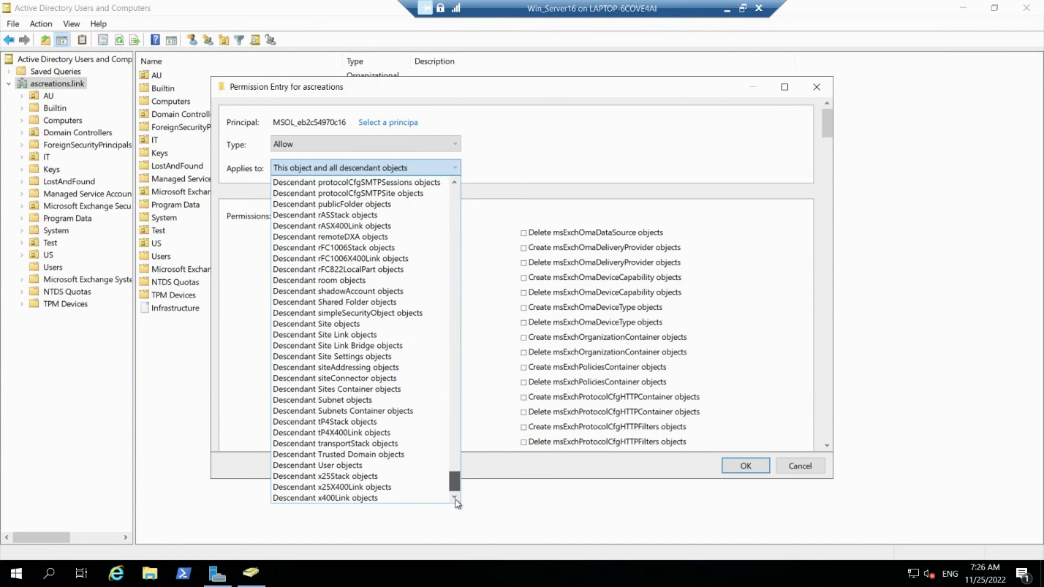
click(362, 465)
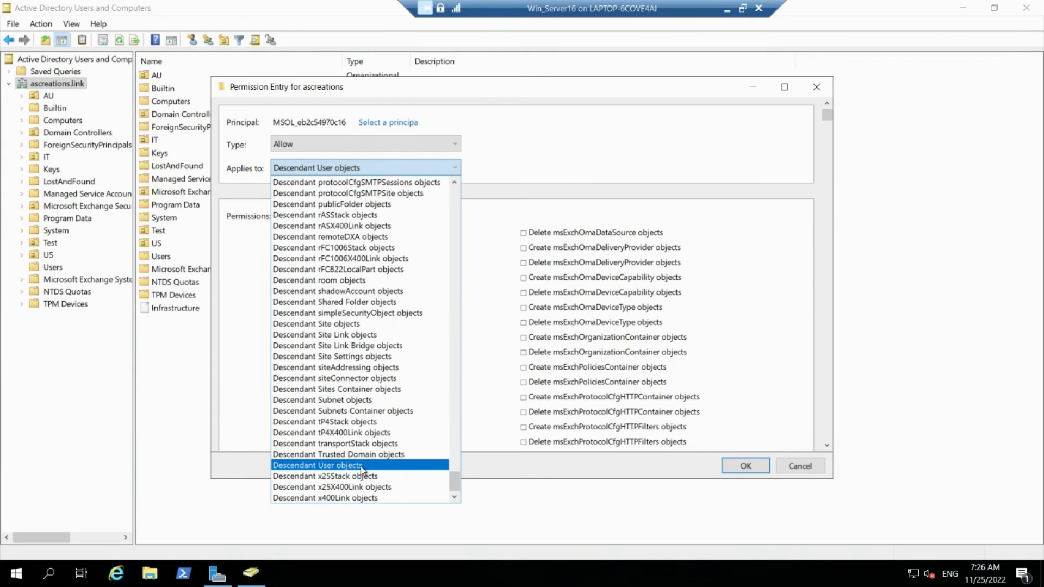
click(362, 465)
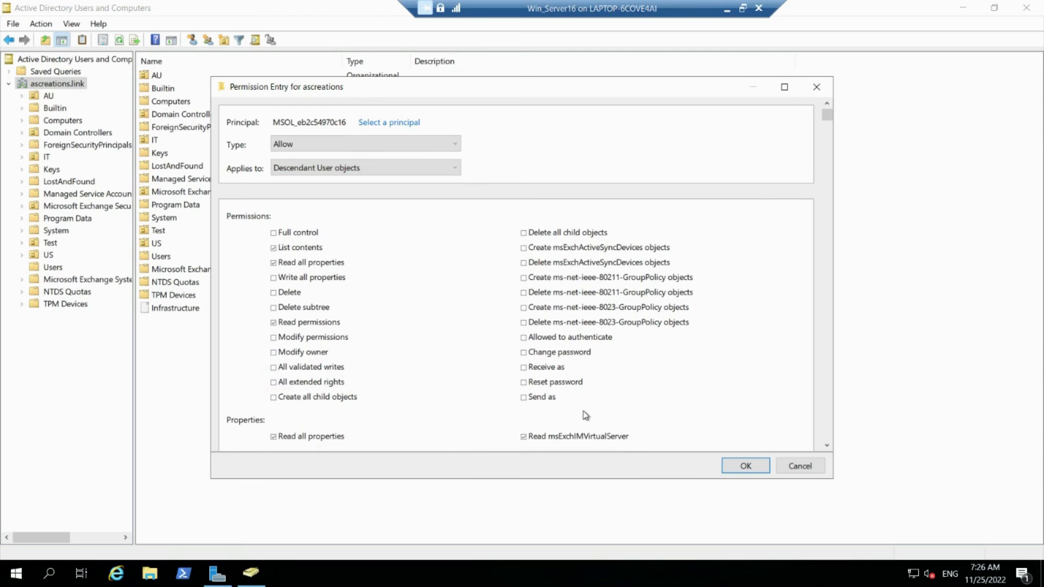
click(523, 383)
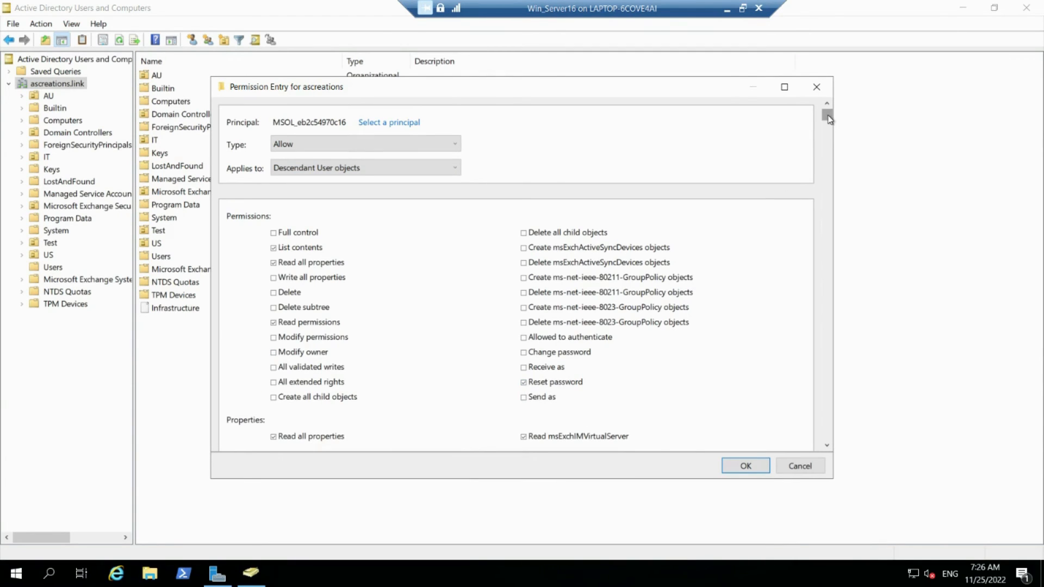
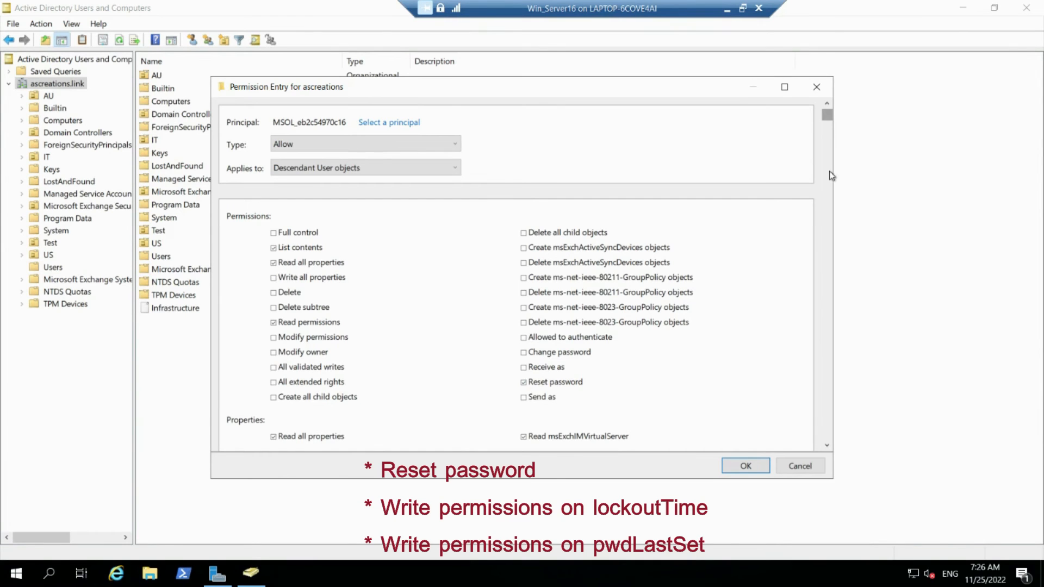
Scroll the permission entry list to locate the Reset password and Write lockoutTime permissions.
drag(828, 231, 827, 357)
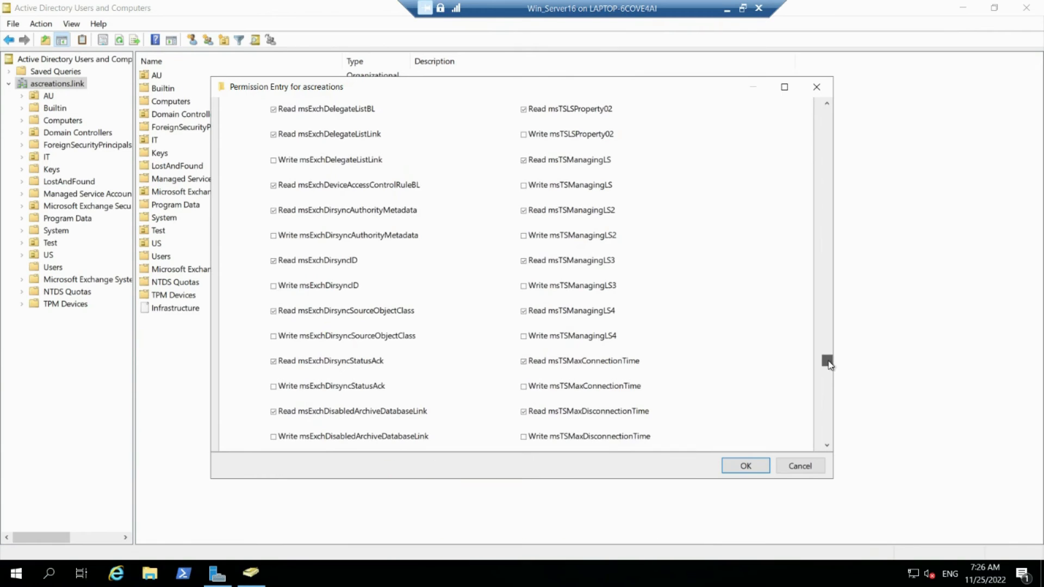
drag(830, 365, 830, 276)
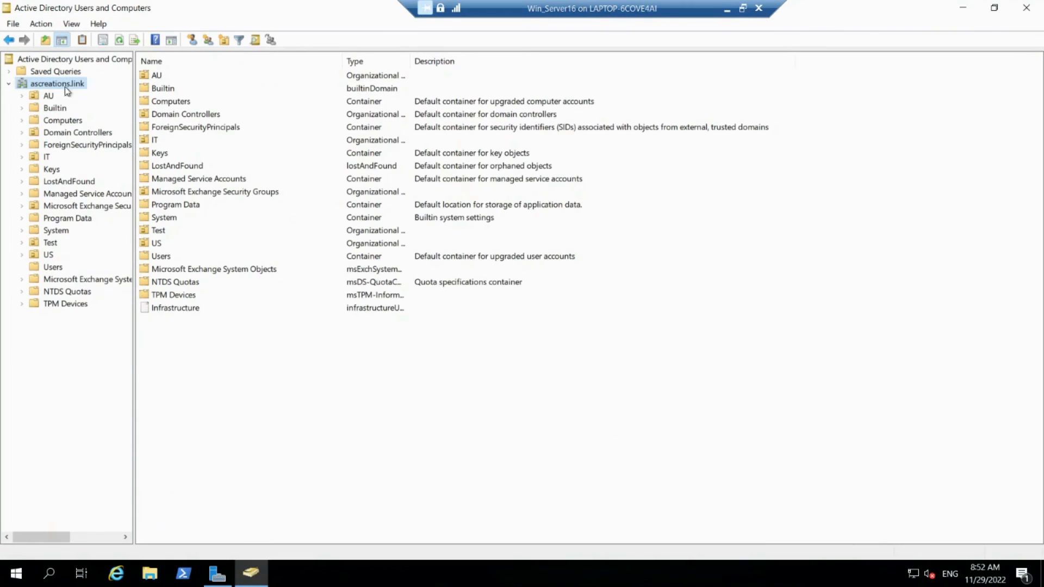
Begin another permission entry on the ascreations.link domain, typing the MSOL account as the principal.
right_click(64, 87)
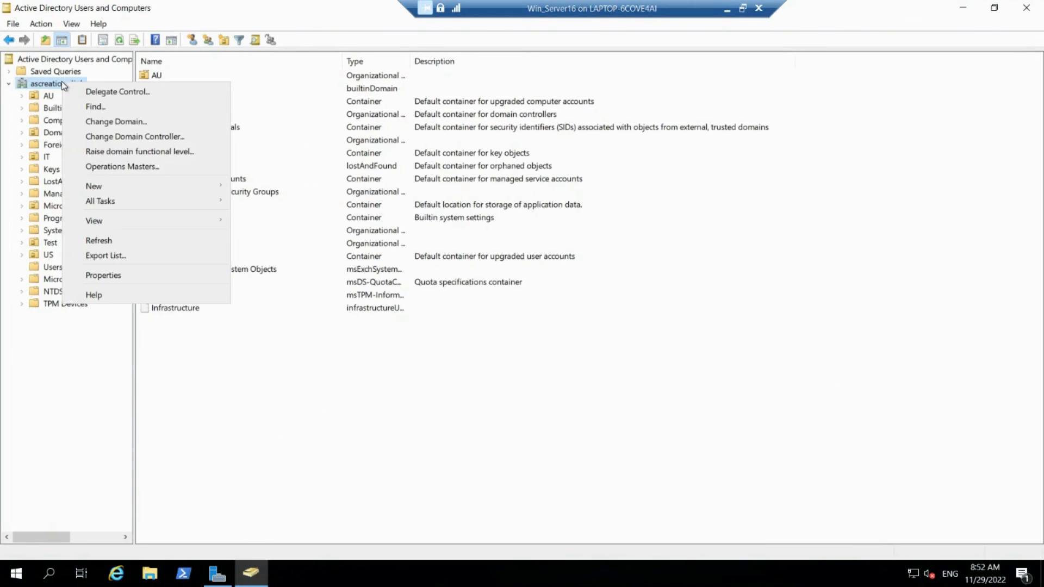
click(108, 279)
click(520, 159)
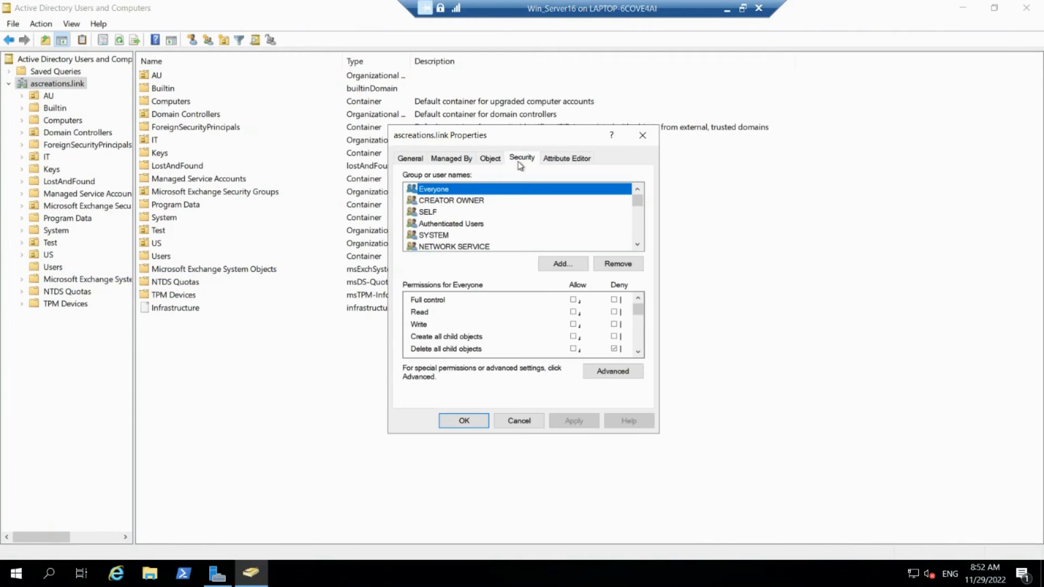
click(612, 373)
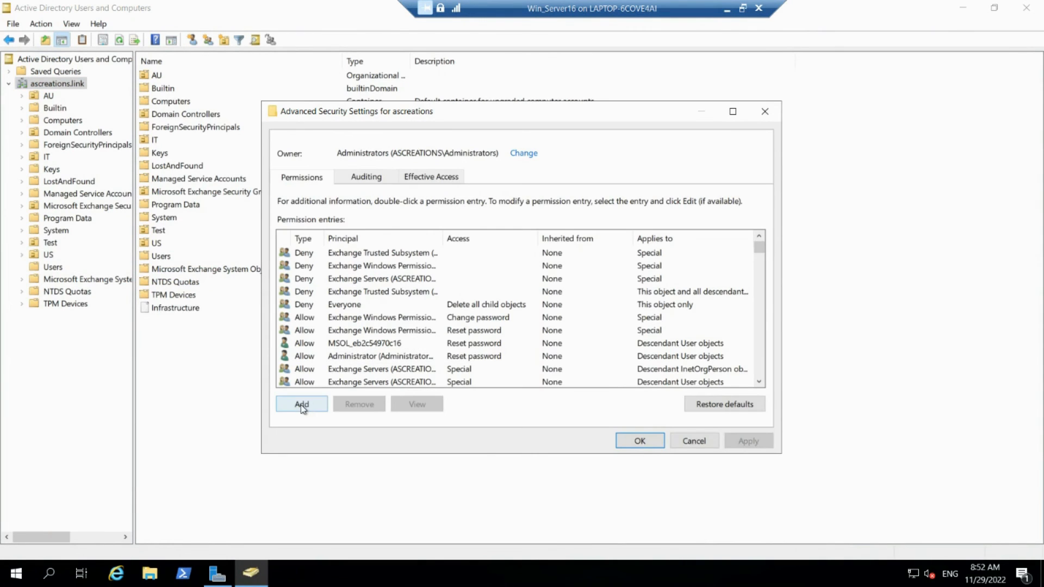
click(301, 404)
click(315, 123)
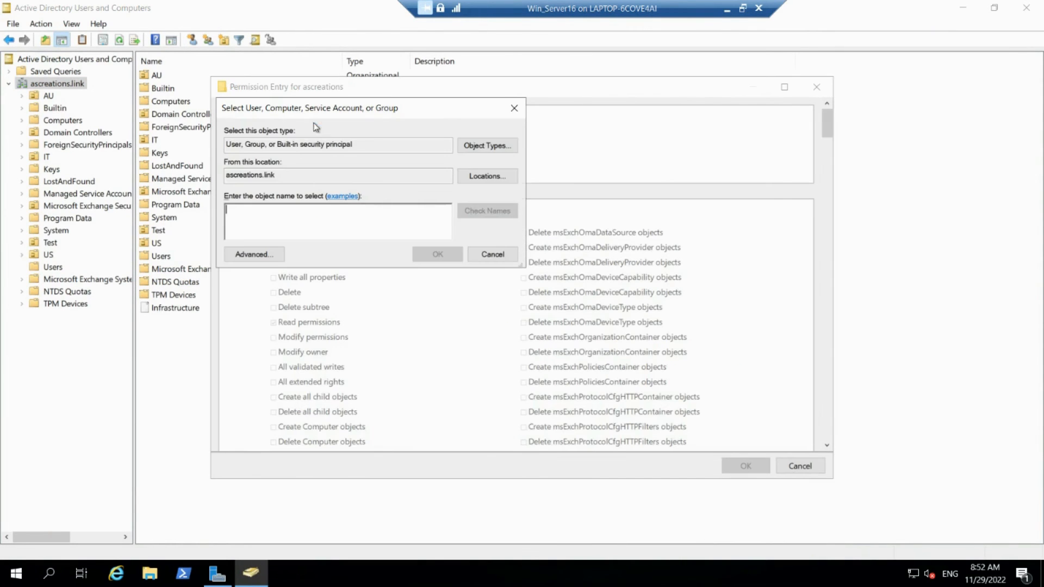
text(m)
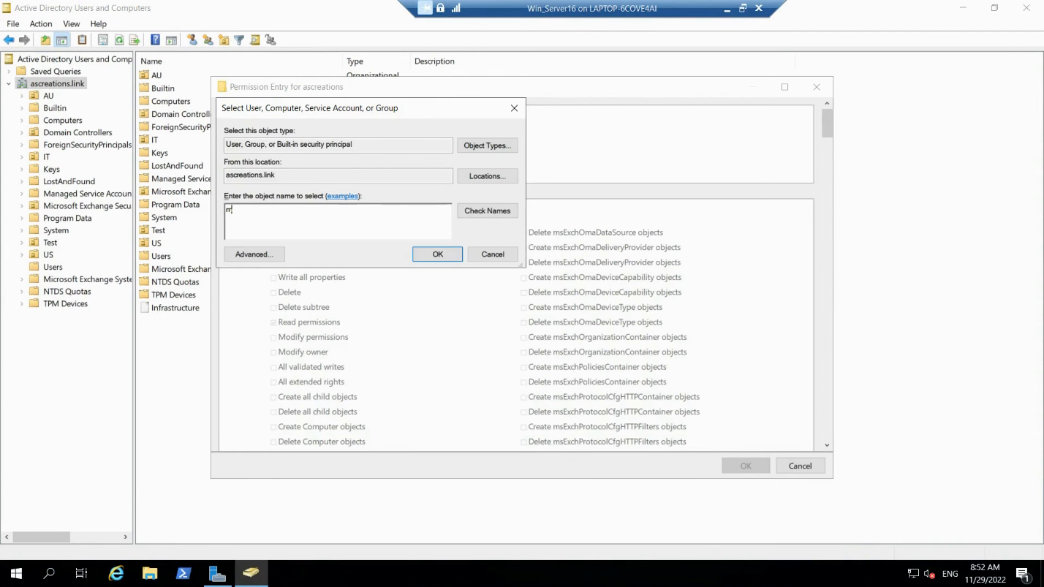
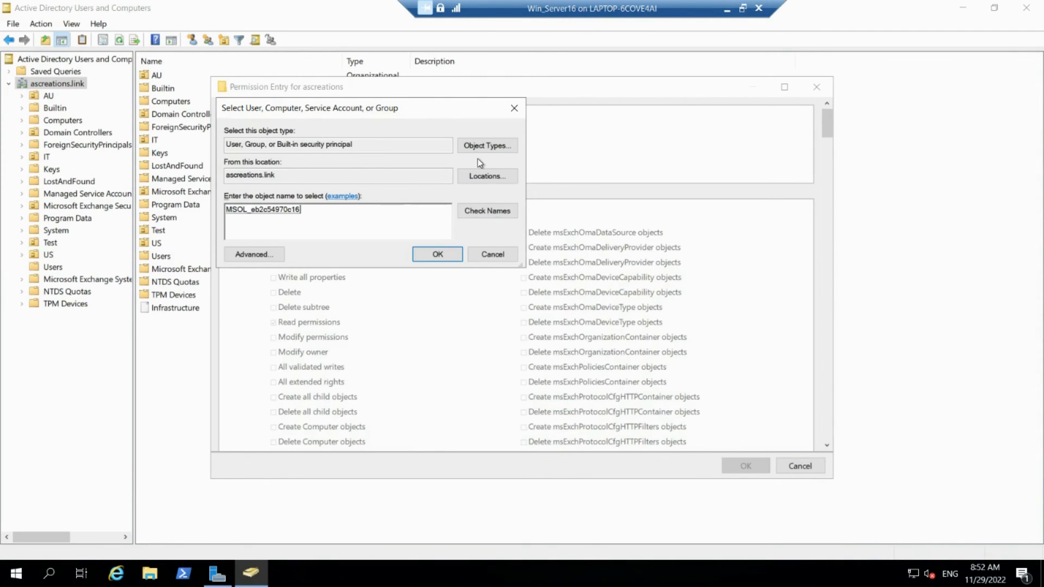
Confirm the MSOL sync account as principal and save its allow entry with Unexpire password permission.
click(449, 256)
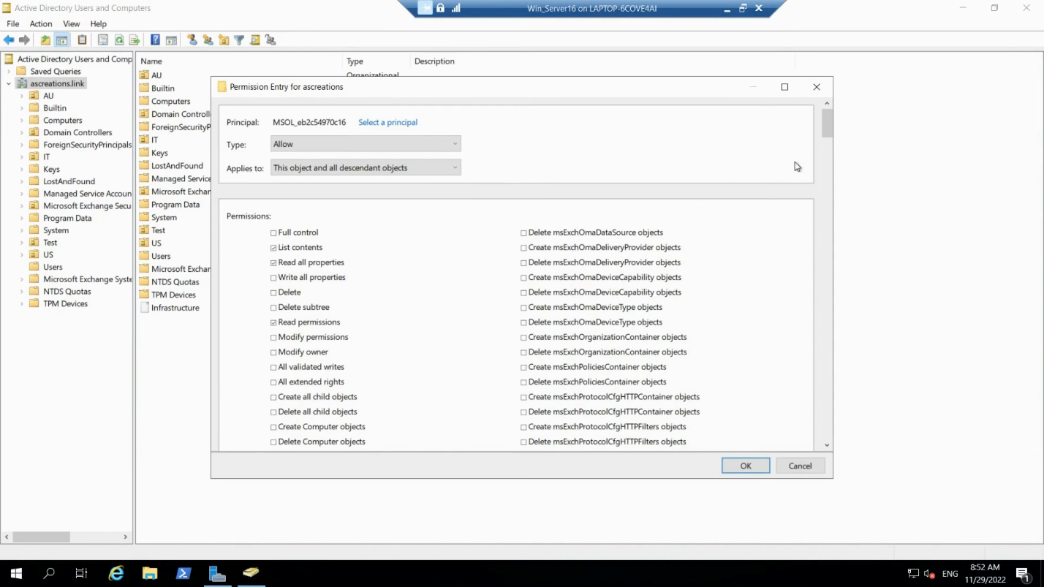
click(784, 87)
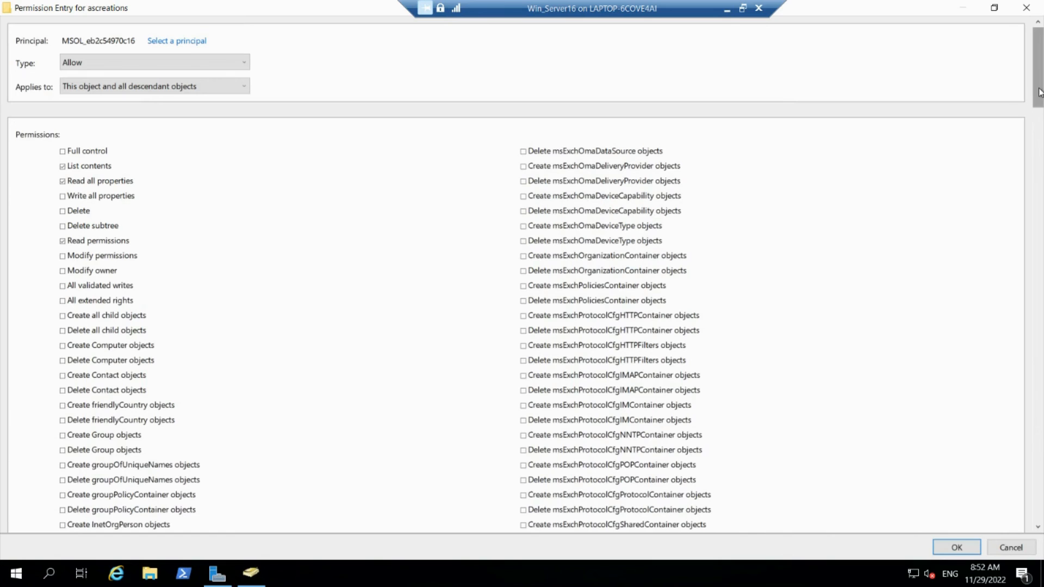
scroll(1042, 163, down, 1)
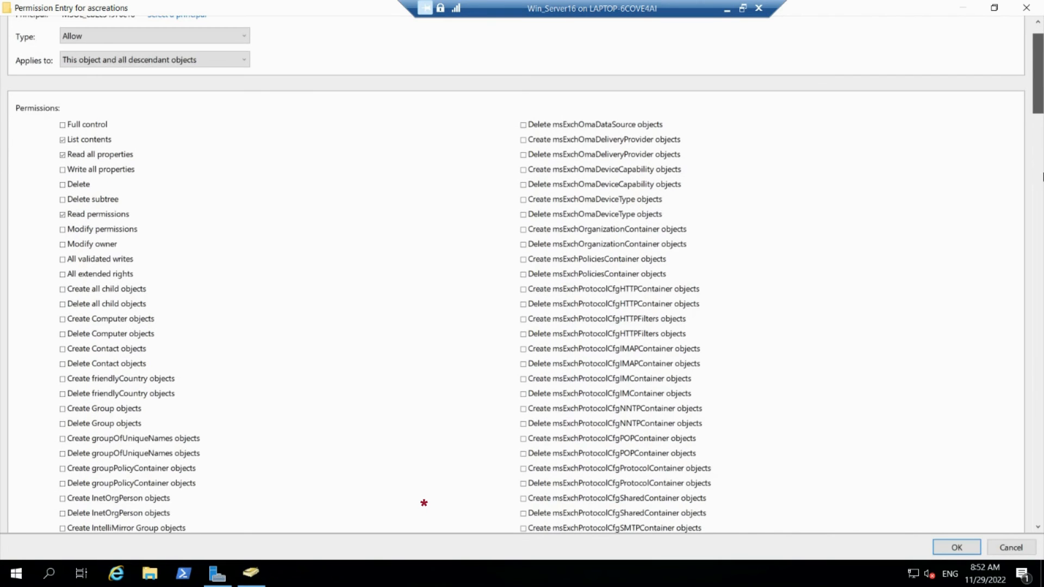
drag(1041, 184, 1039, 310)
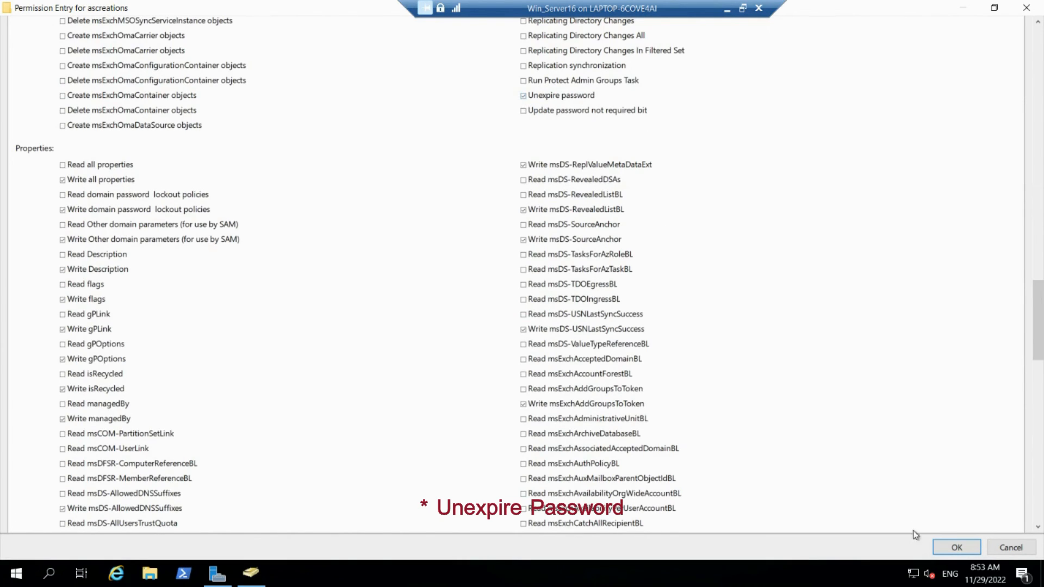
click(956, 549)
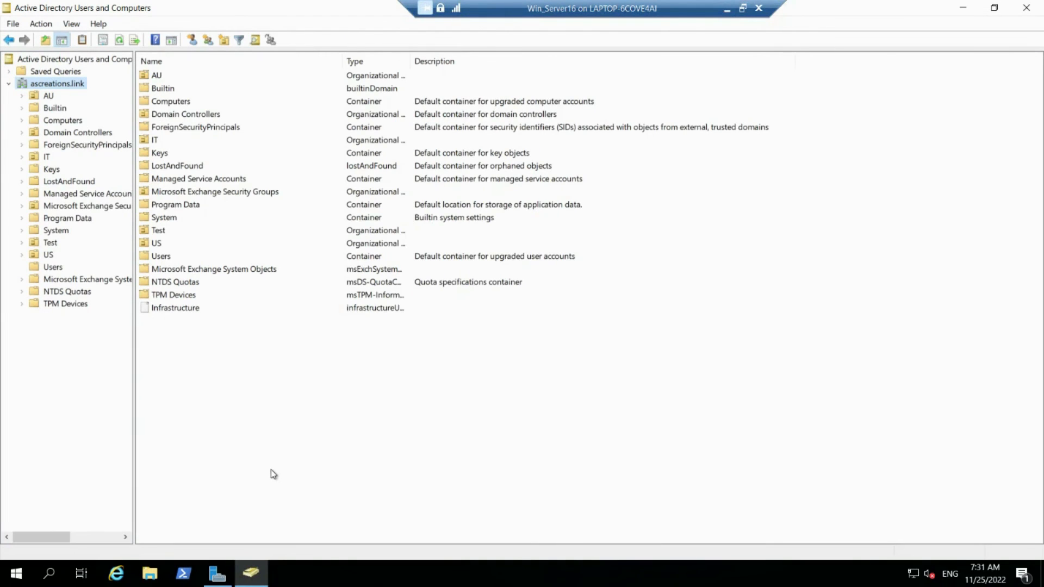
Launch gpmc.msc and open the Default Domain Policy for editing.
right_click(11, 575)
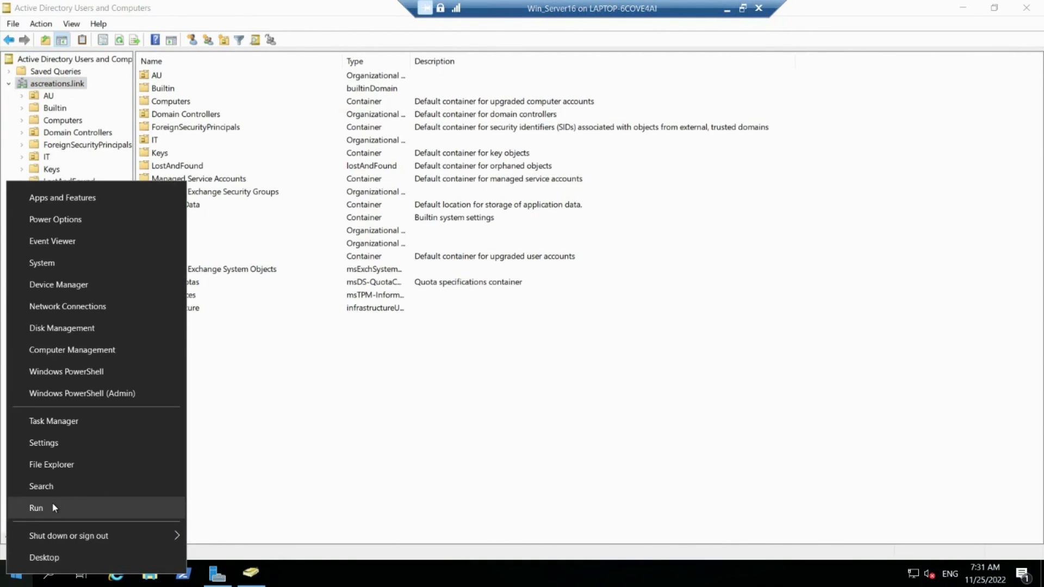
click(36, 508)
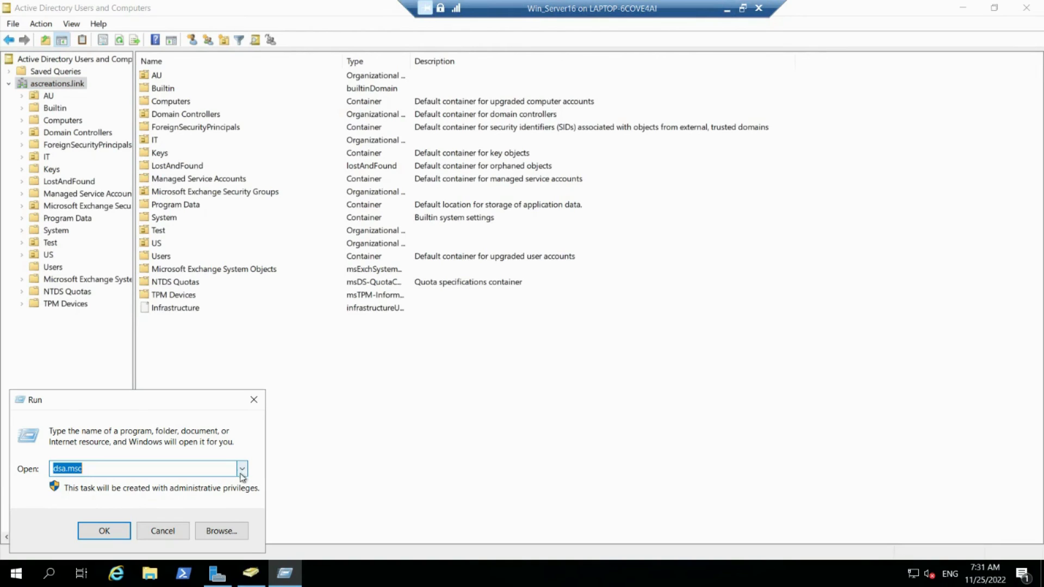
text(g)
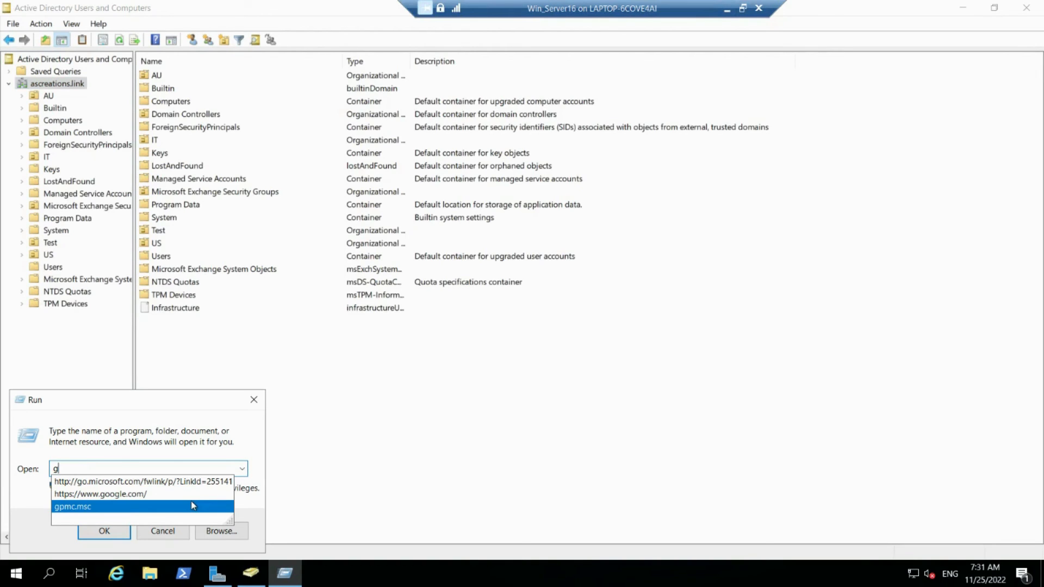
click(143, 507)
click(114, 531)
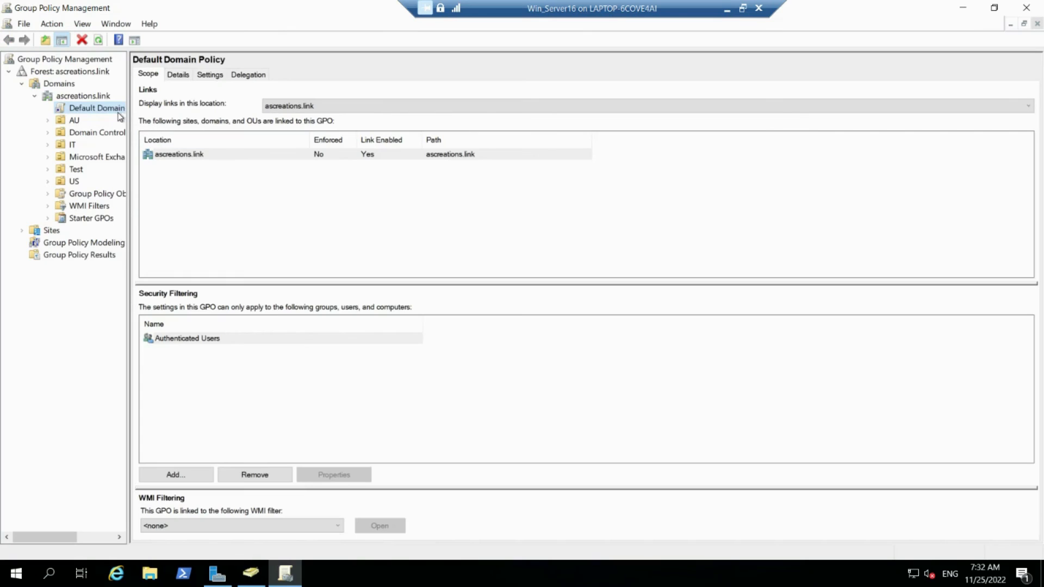
right_click(112, 110)
click(144, 121)
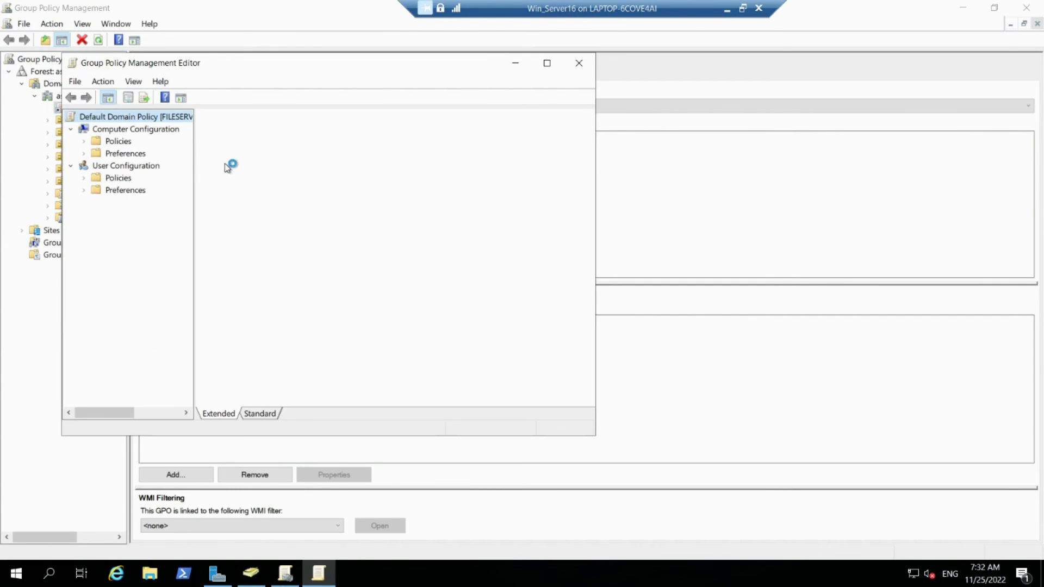
Review Minimum password age under Account Policies > Password Policy, leaving it at 0 days.
click(547, 63)
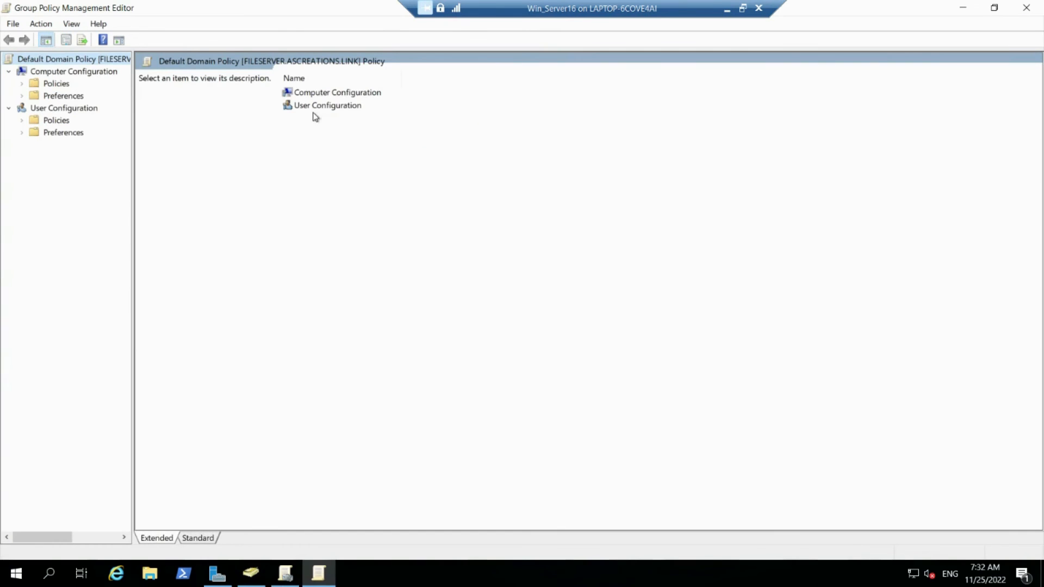
click(22, 84)
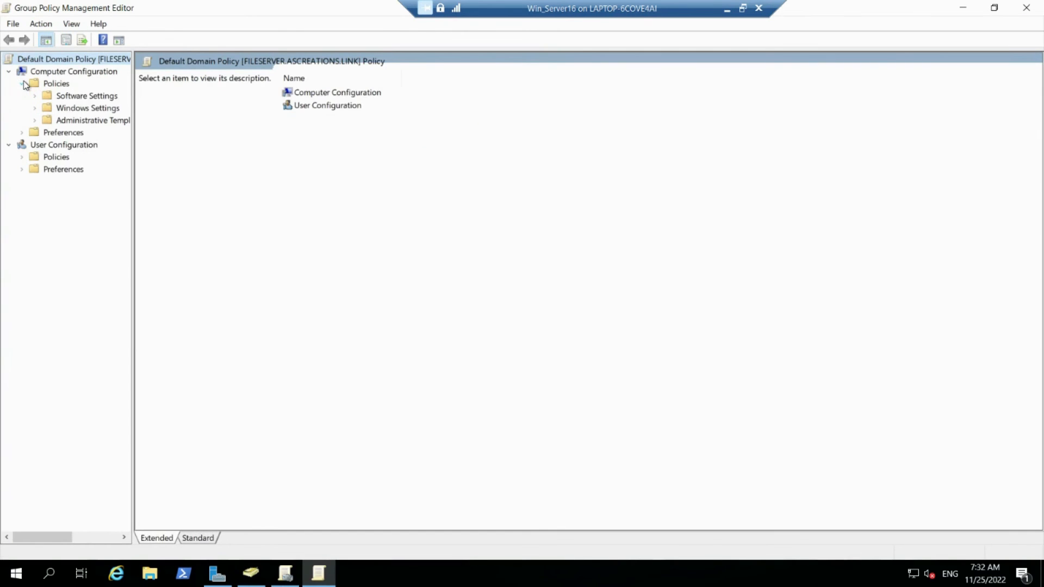
click(35, 108)
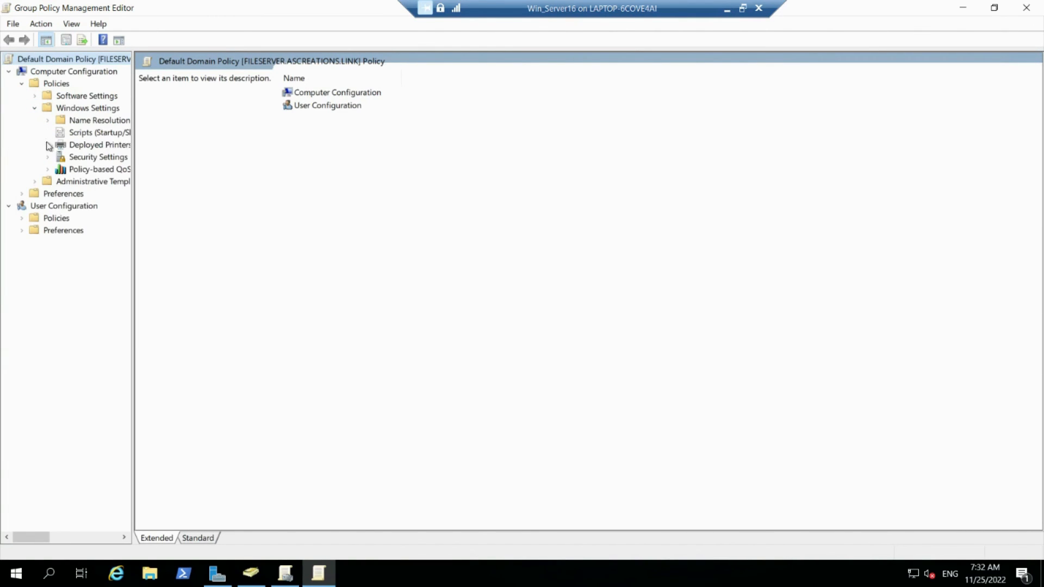
click(48, 157)
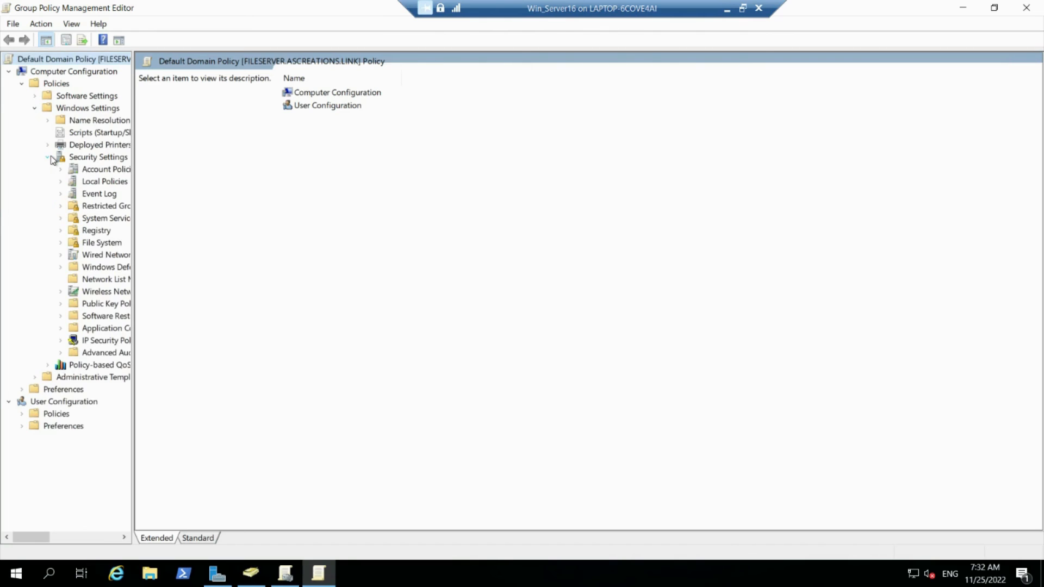
click(60, 169)
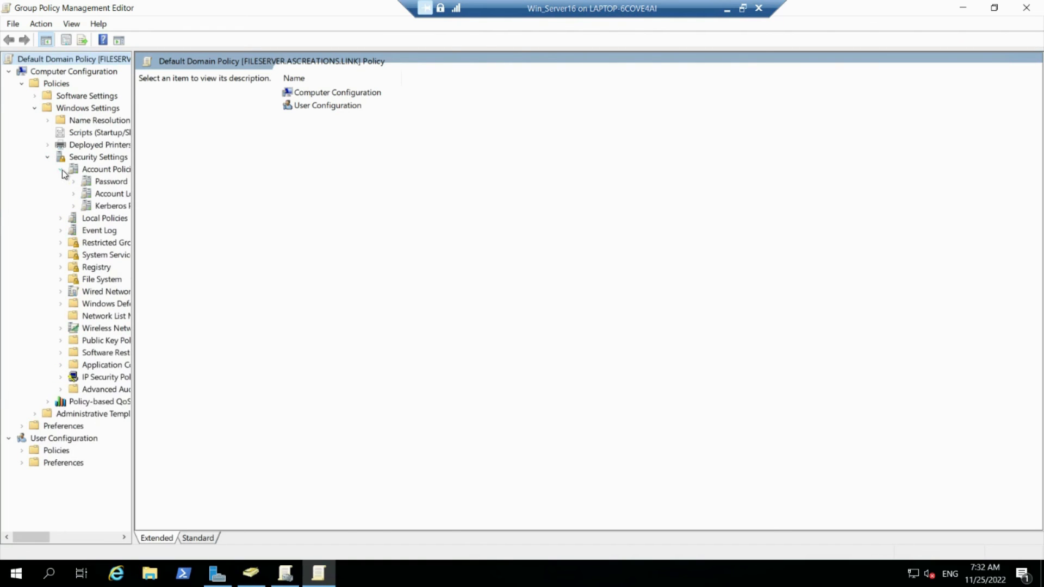
click(99, 182)
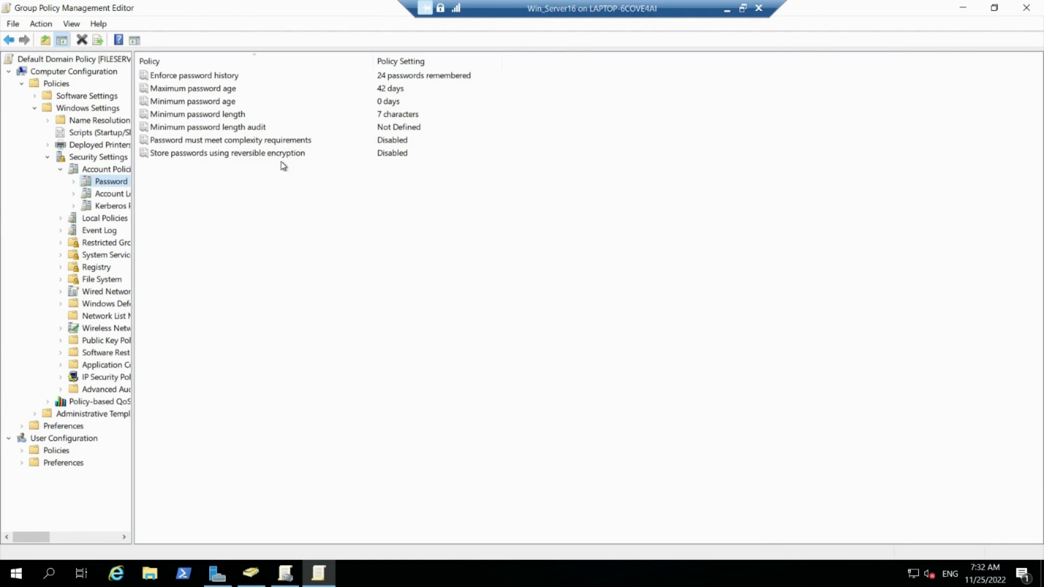
double_click(216, 103)
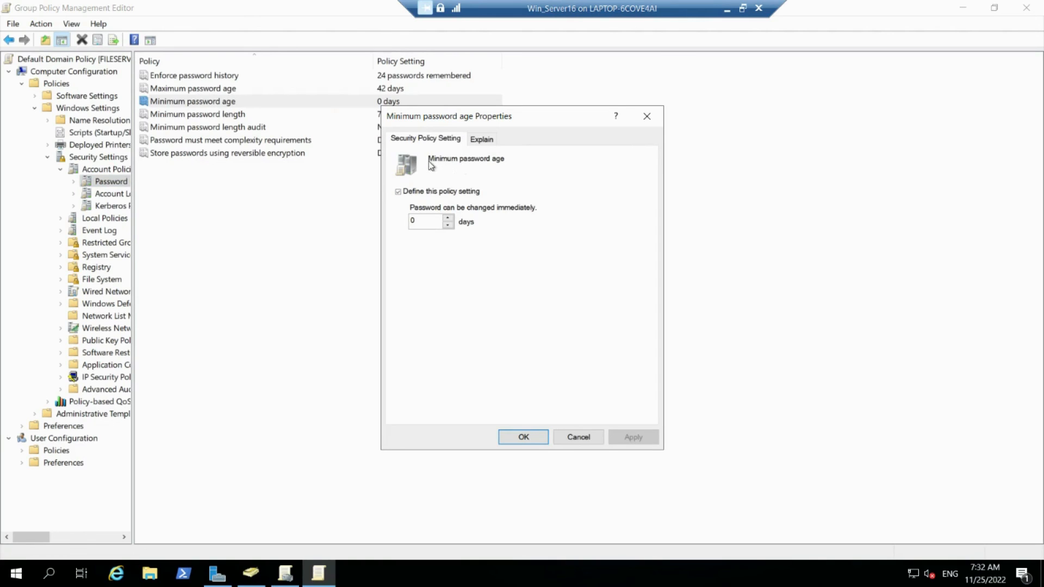
click(581, 437)
click(9, 579)
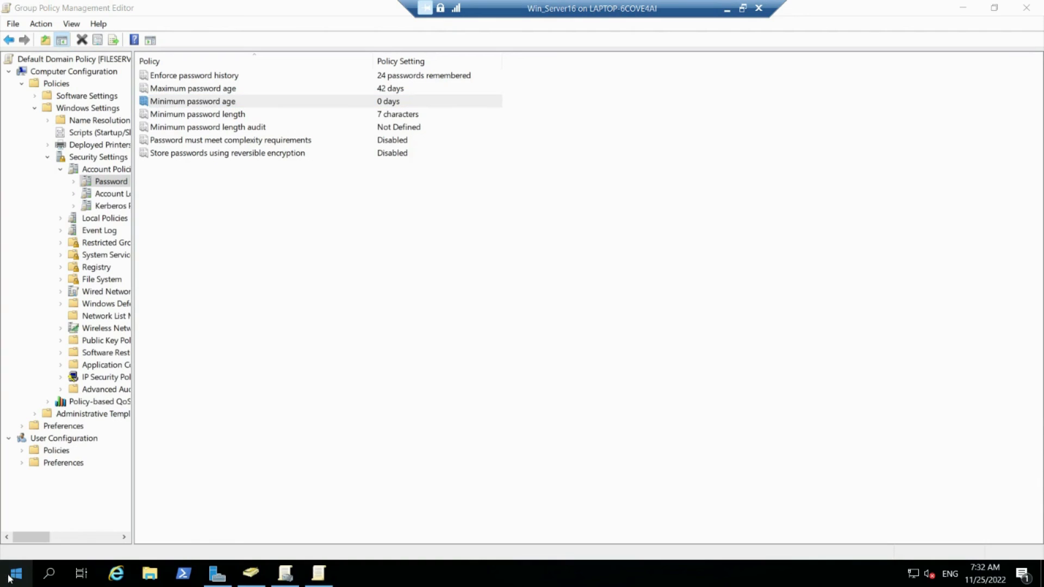
right_click(10, 579)
Run gpupdate /force in an administrator Command Prompt.
click(11, 579)
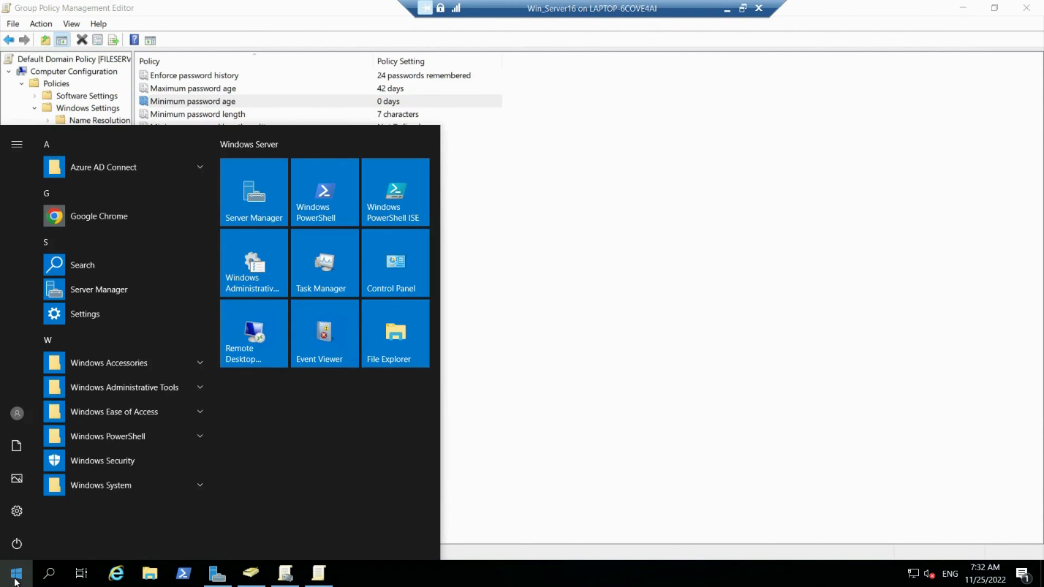
text(cmd)
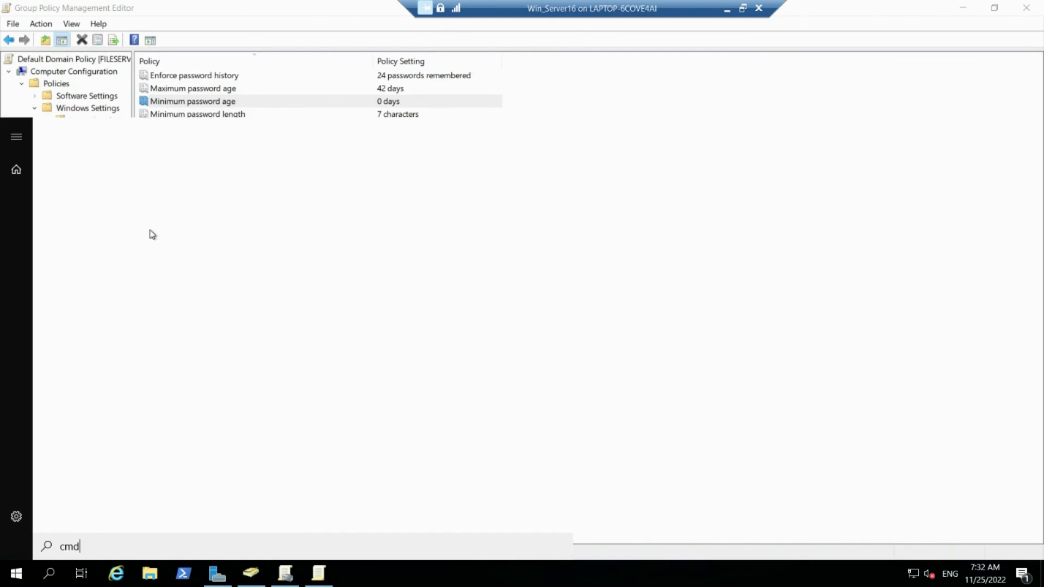
right_click(152, 202)
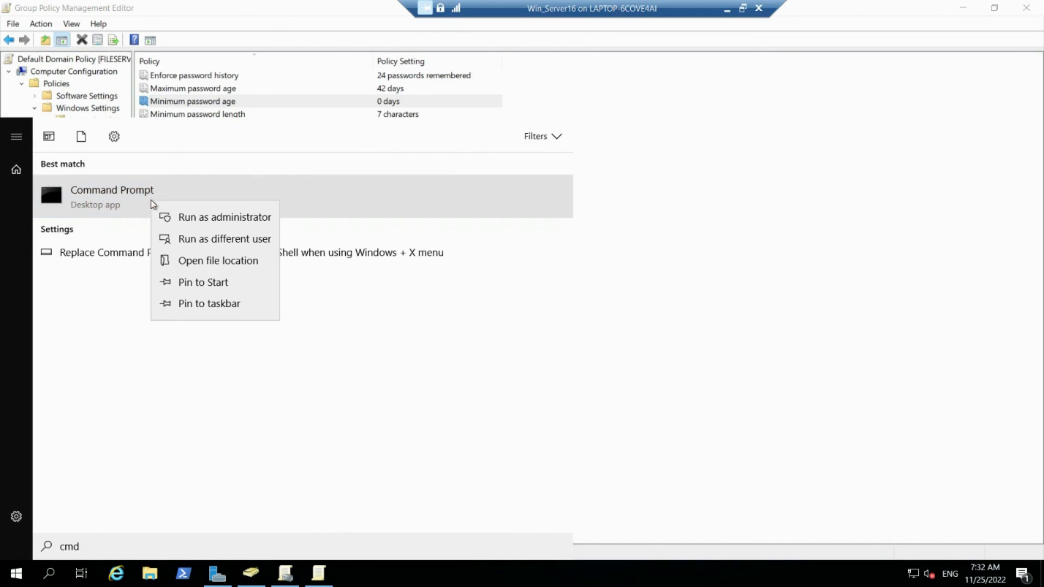
click(180, 217)
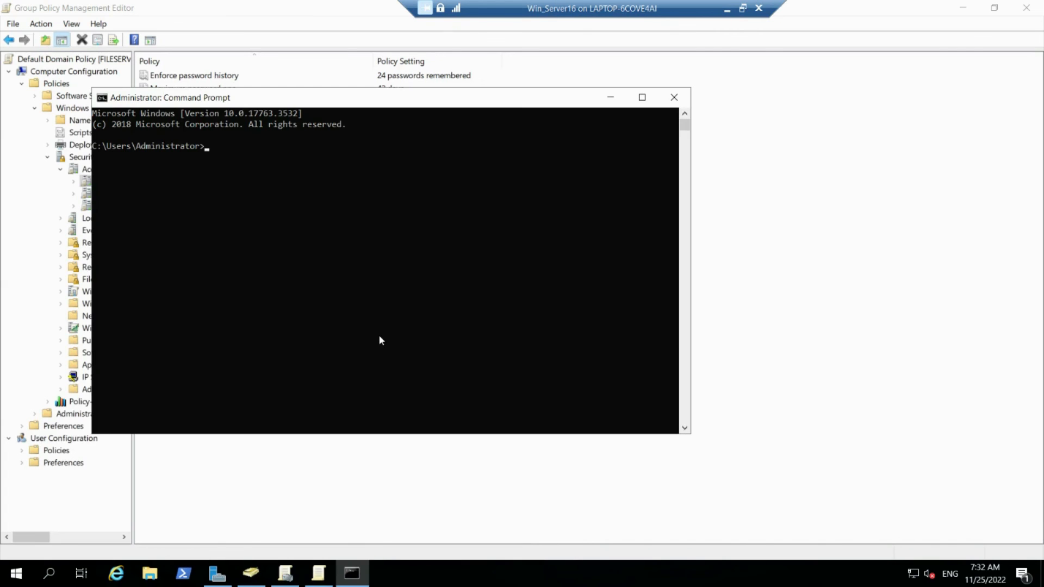
text(gpupdate /force)
key(Return)
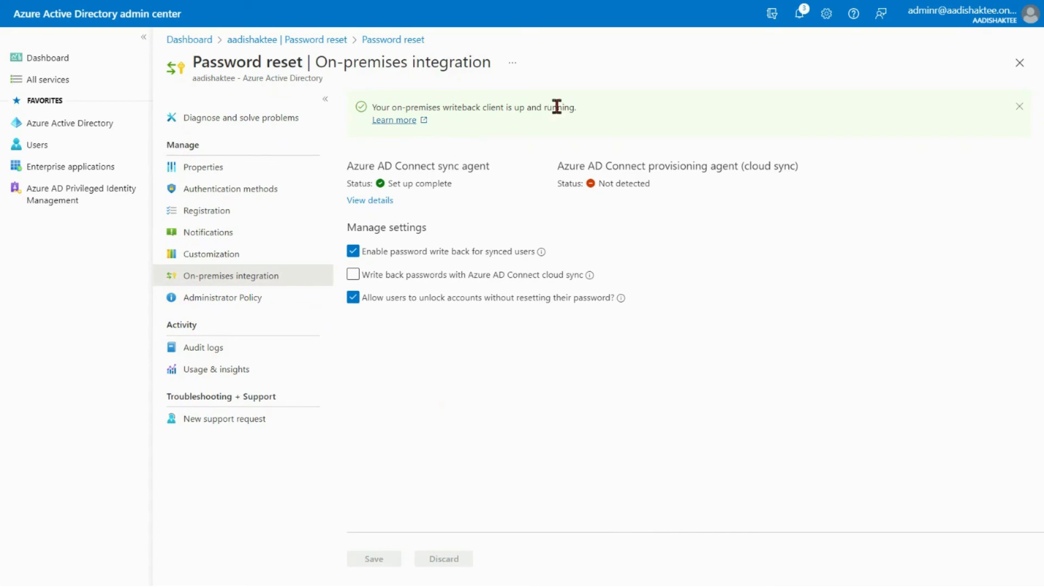
Highlight the writeback-client-running banner, then reselect the synced user in Active users.
drag(581, 108, 375, 111)
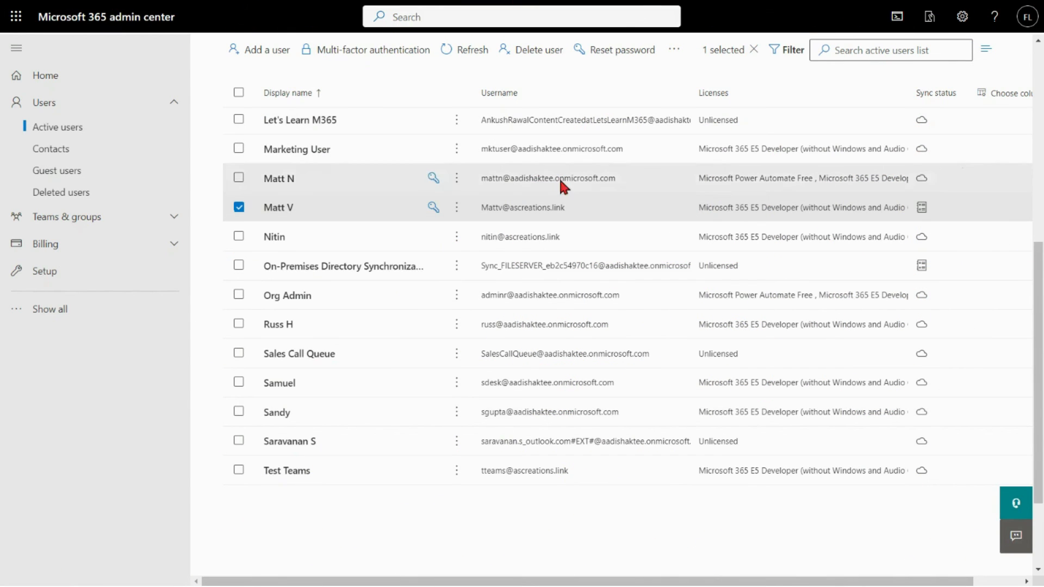
click(239, 208)
click(239, 209)
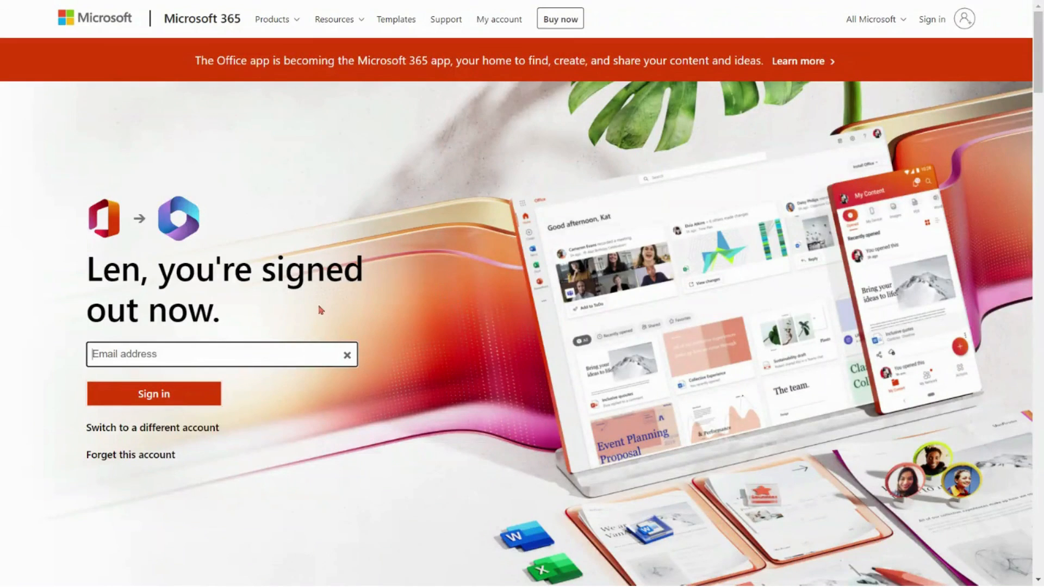
Sign in to Microsoft 365 with the synced user's address and password.
click(278, 351)
key(ctrl+v)
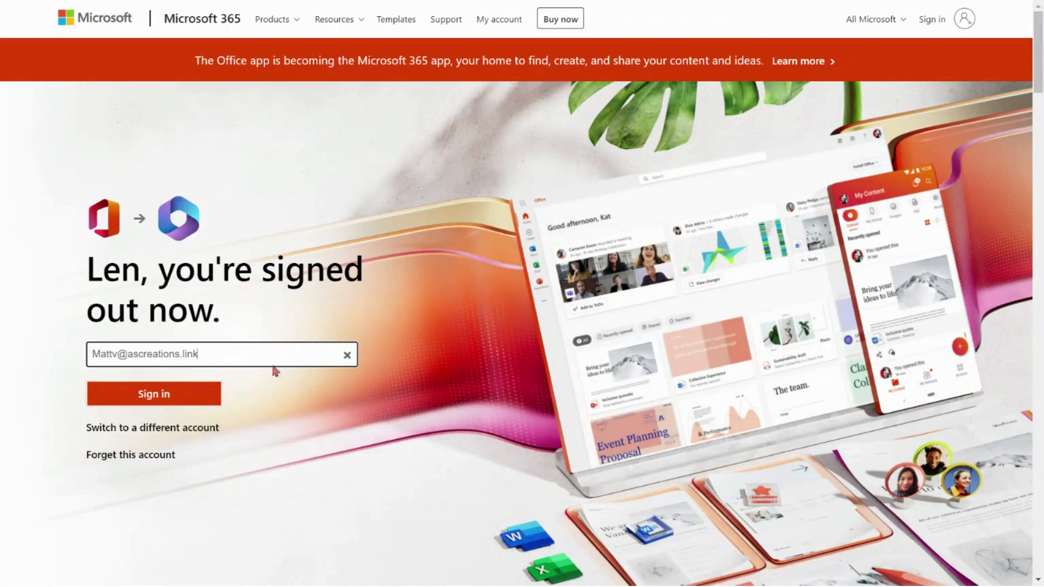
key(Return)
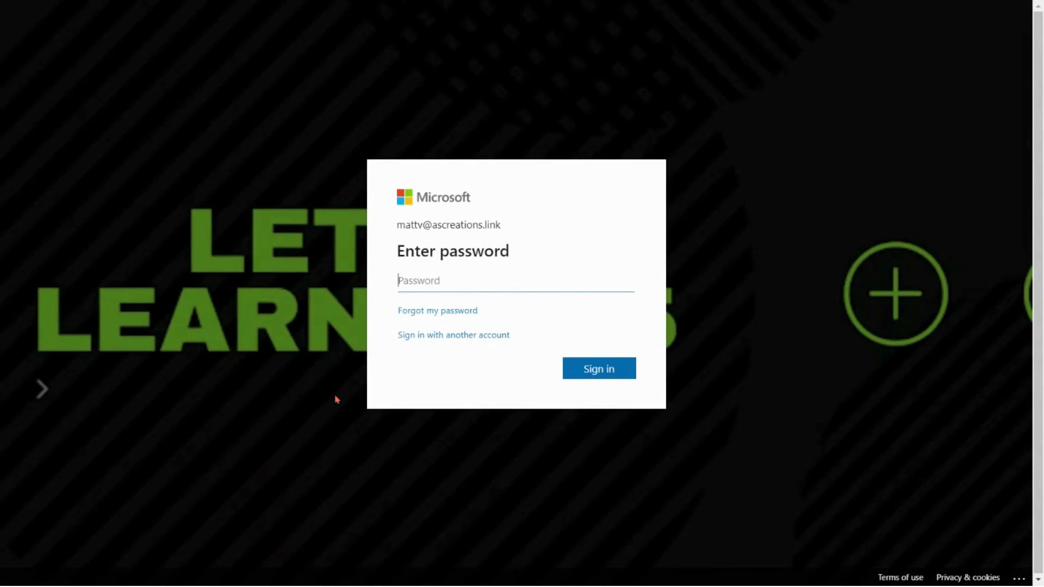
text(••••)
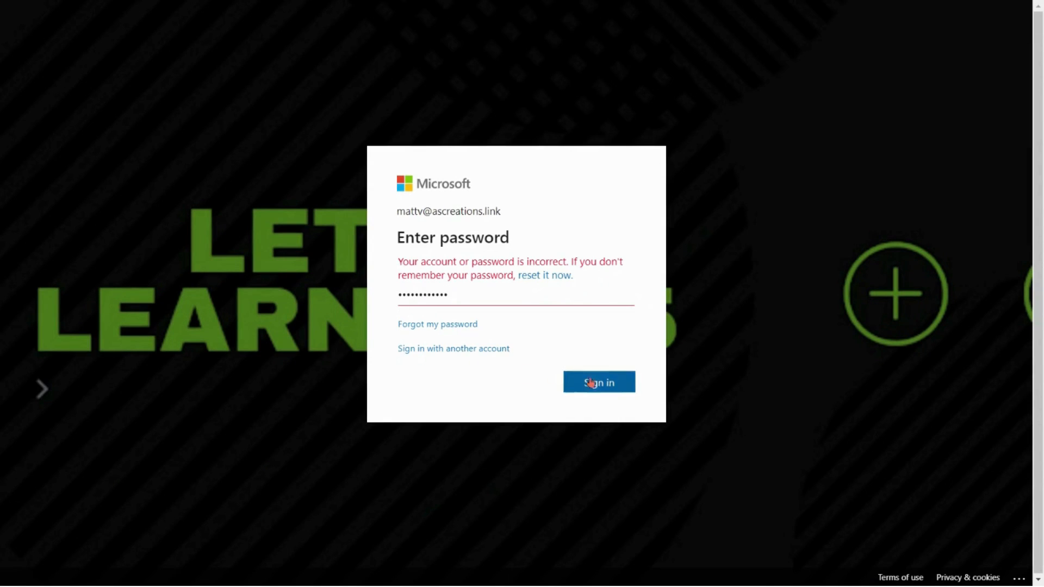
click(592, 379)
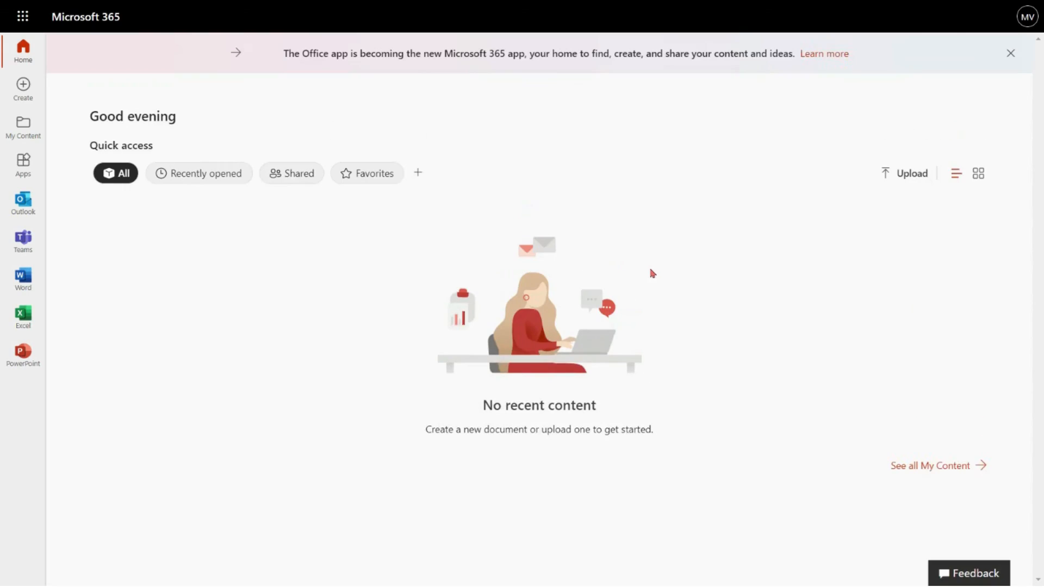
Change the synced user's password from their account page, entering the old and new passwords.
click(1011, 54)
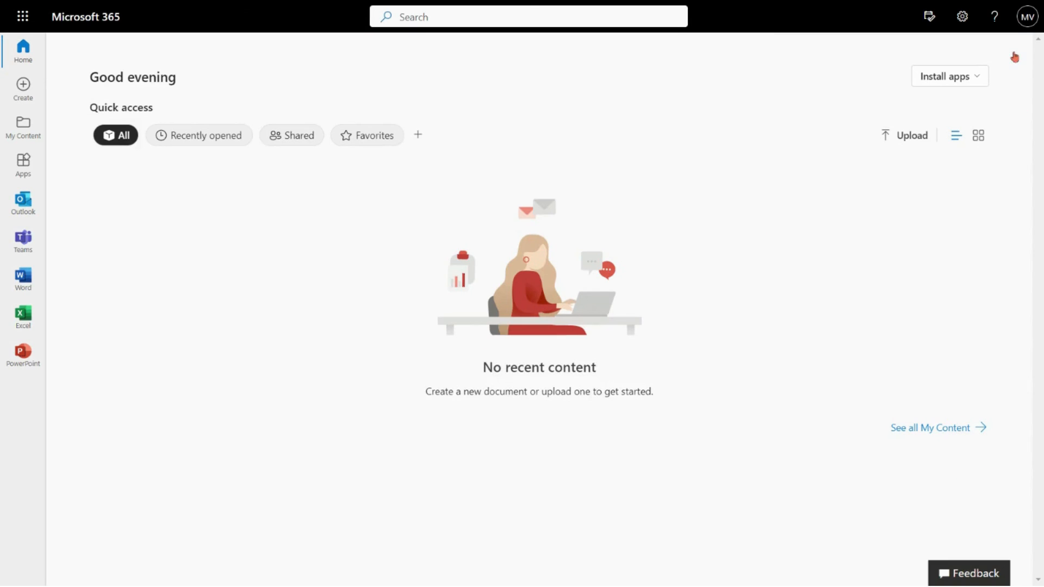
click(1026, 21)
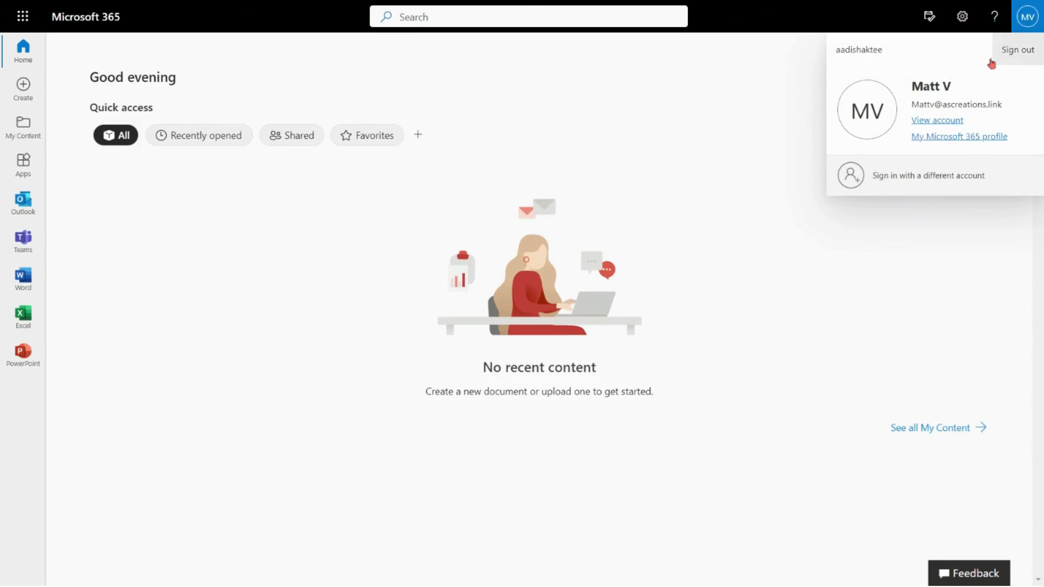
click(953, 123)
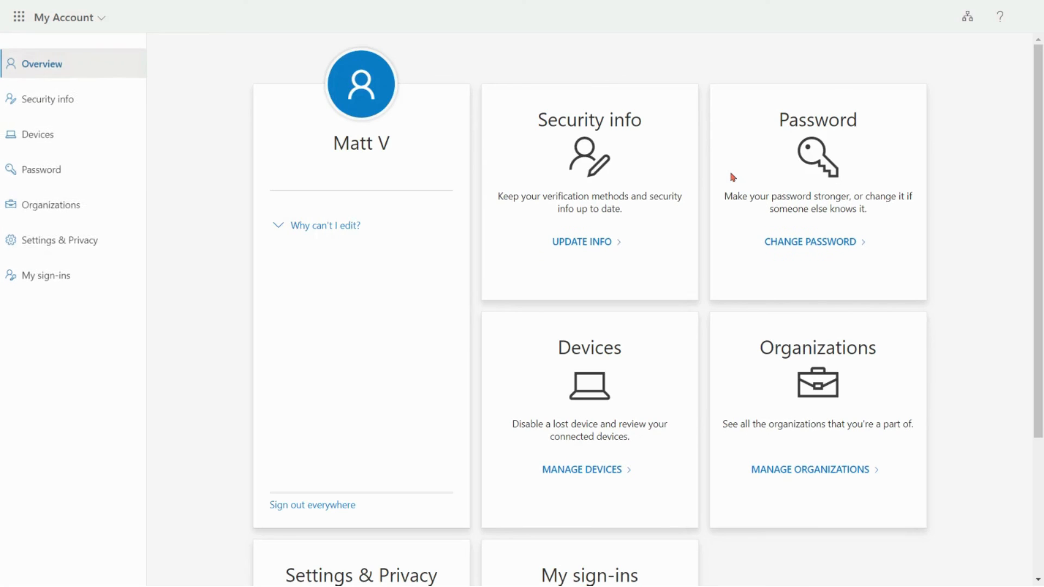
click(805, 243)
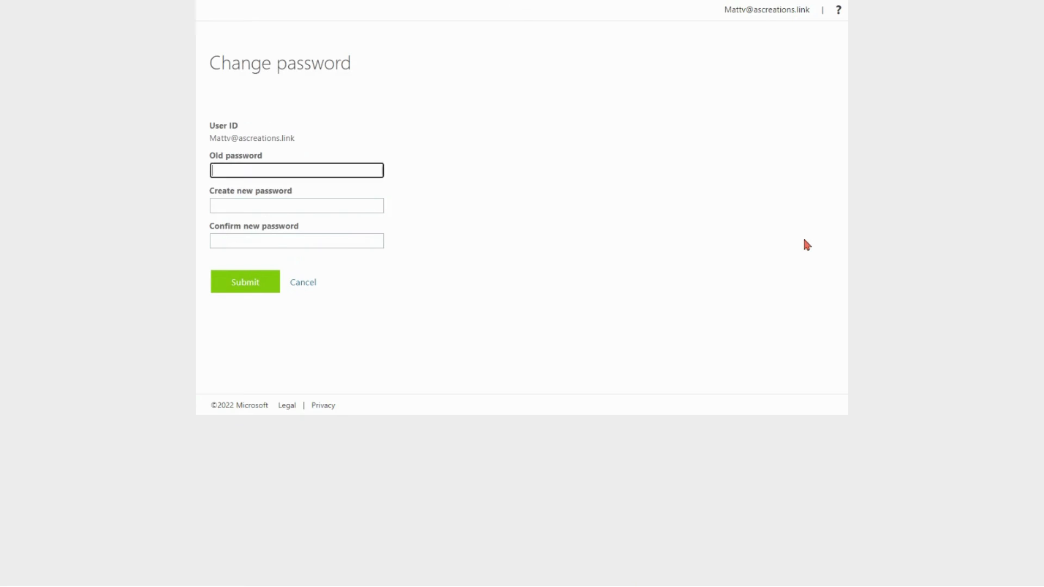
click(370, 205)
text(••••••)
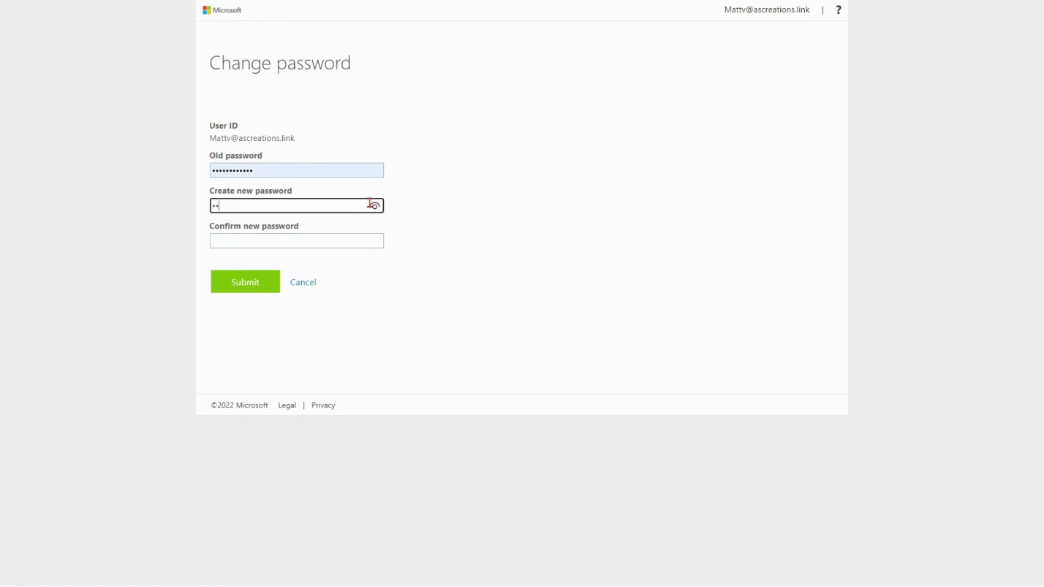
text(••••••••)
key(Tab)
text(••••••)
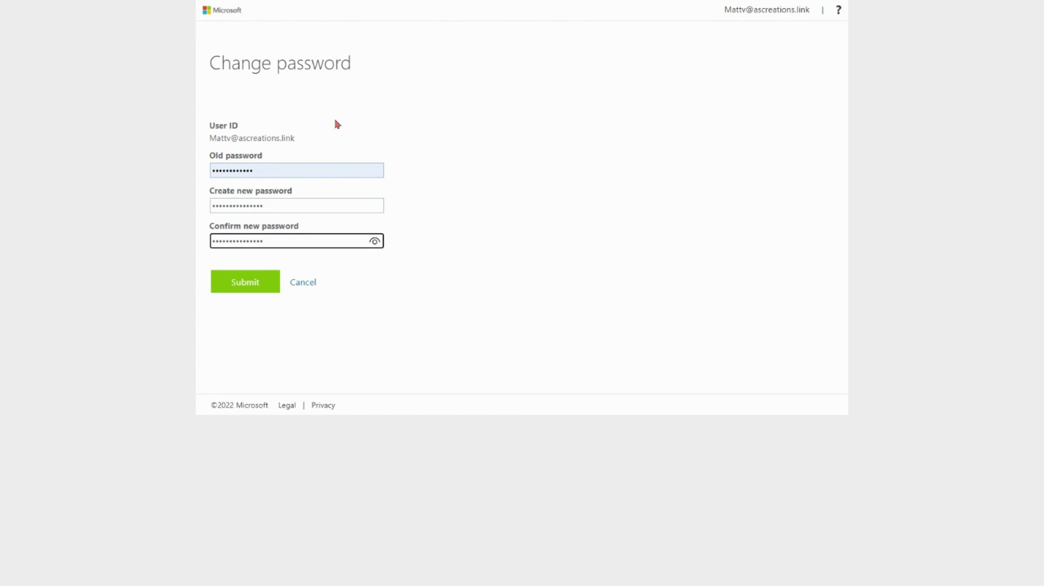
click(263, 287)
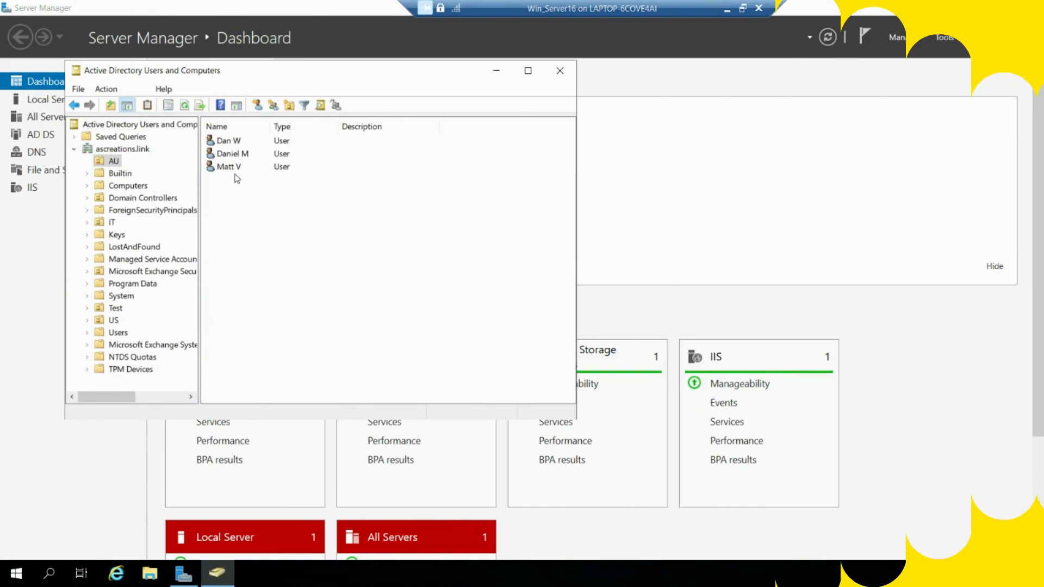
double_click(231, 166)
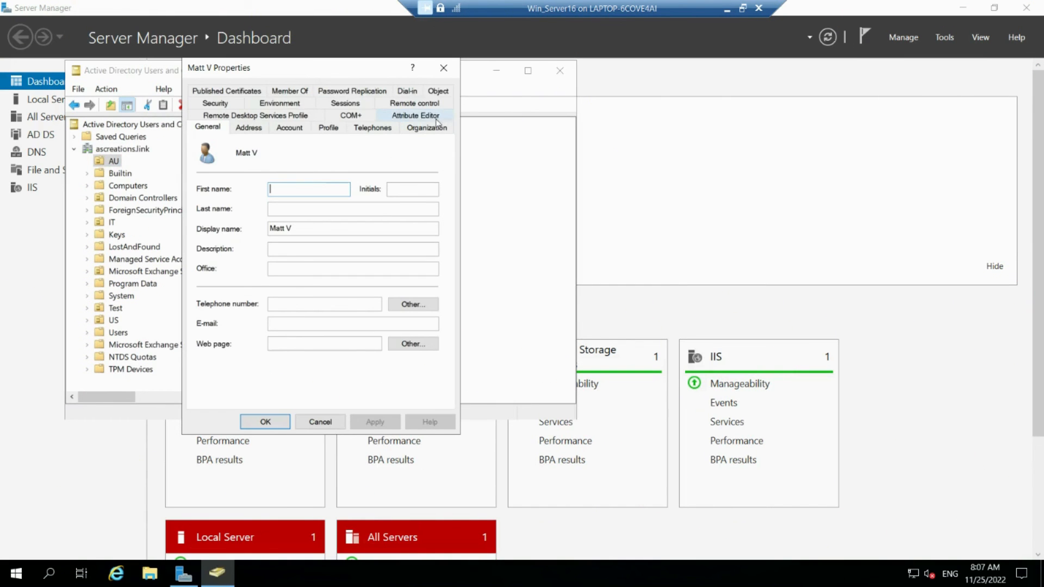
click(442, 116)
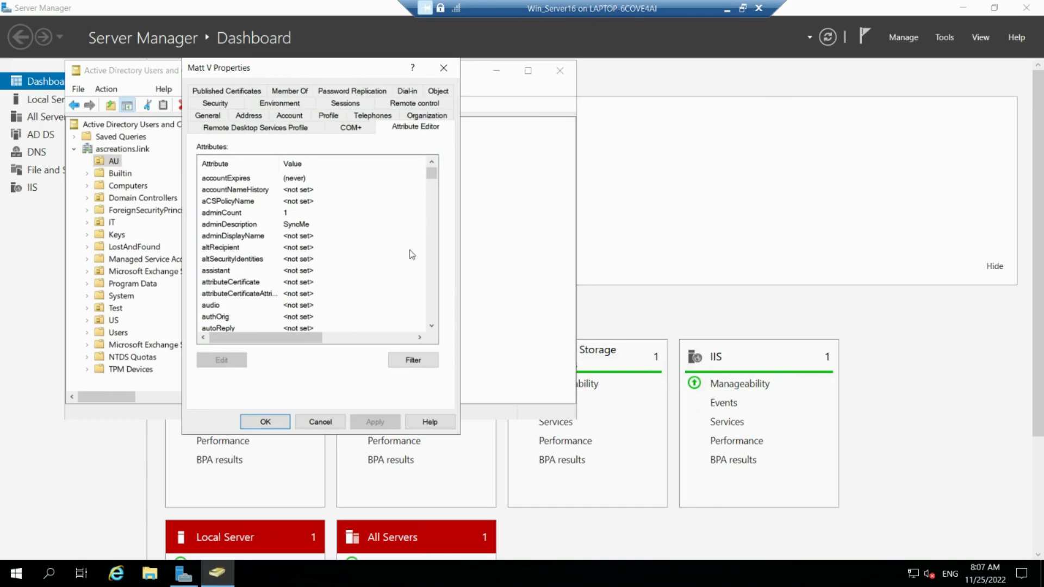
click(413, 360)
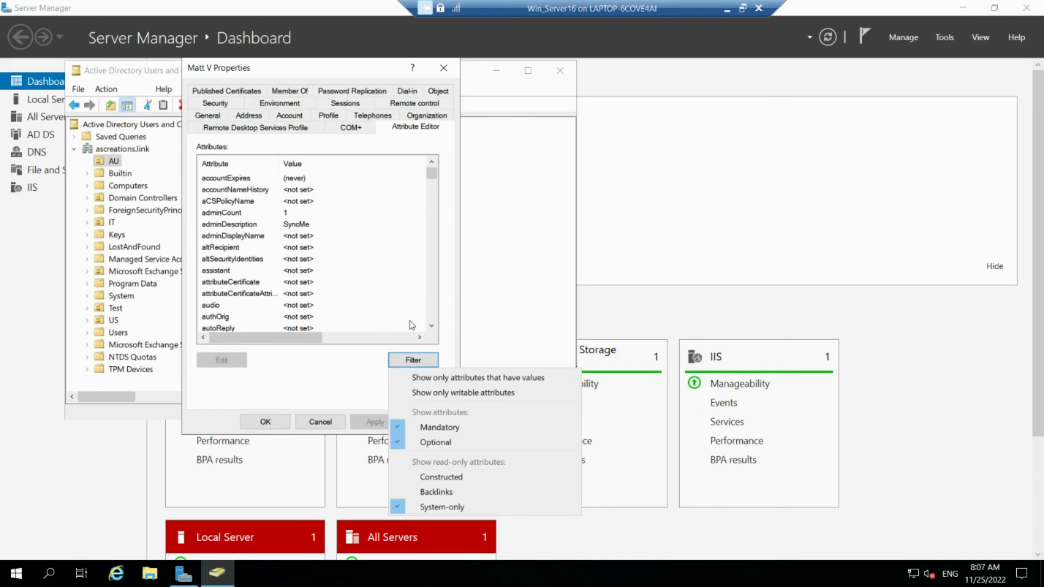
click(435, 378)
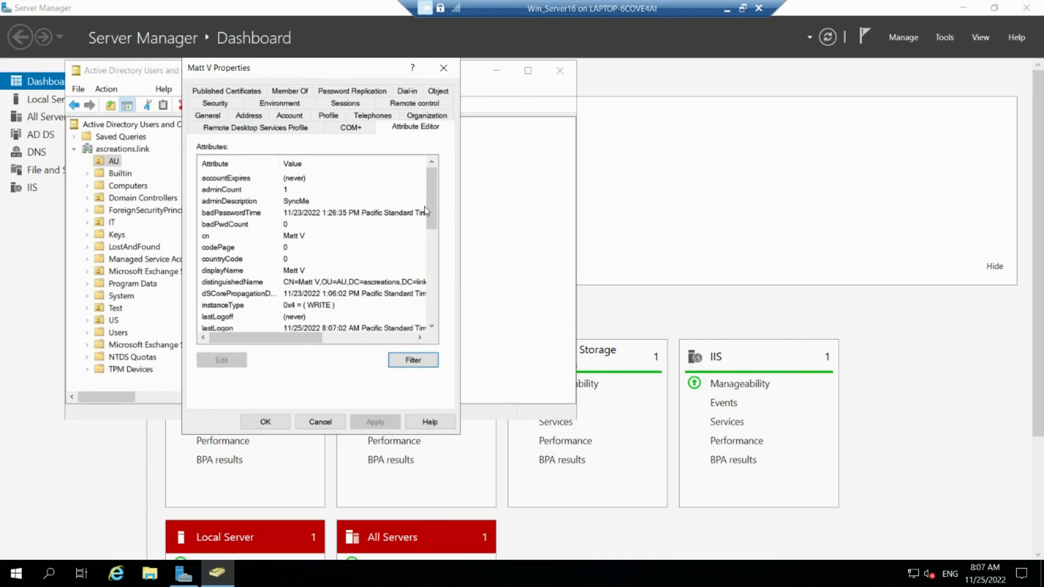
drag(429, 206, 438, 273)
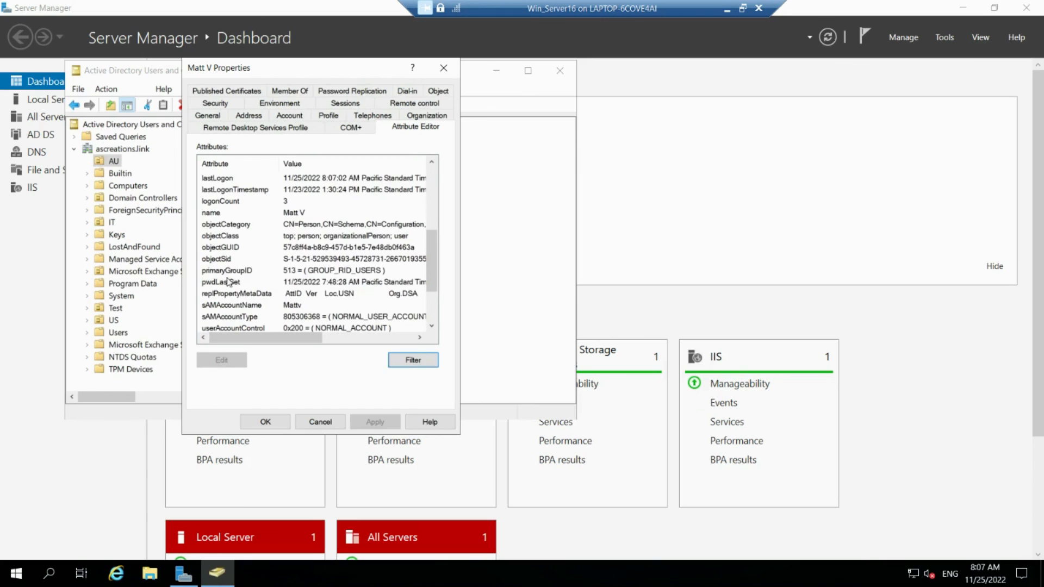
click(225, 284)
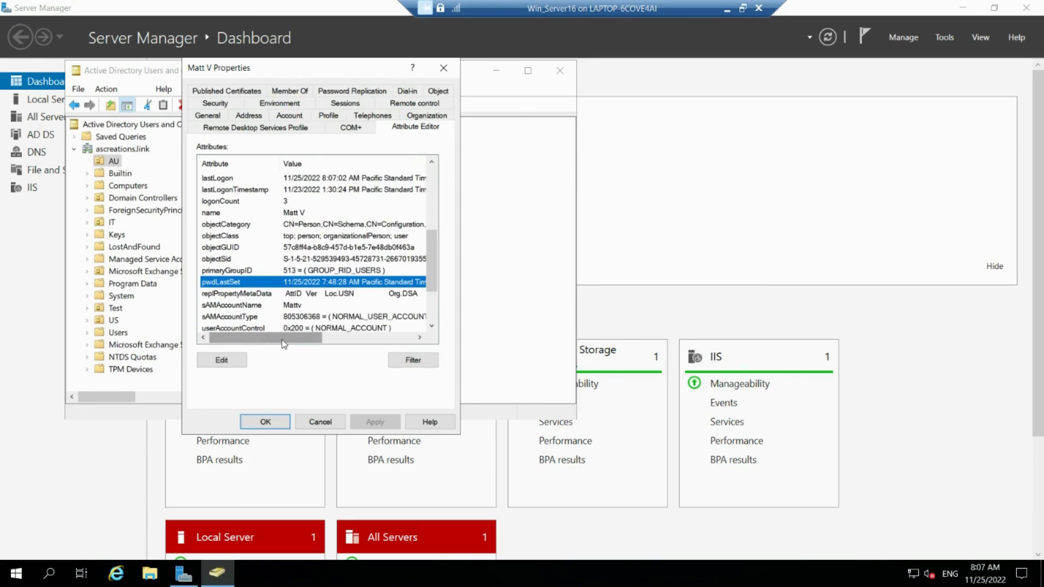
mouse_move(284, 343)
mouse_down()
mouse_move(340, 344)
mouse_move(268, 349)
mouse_up()
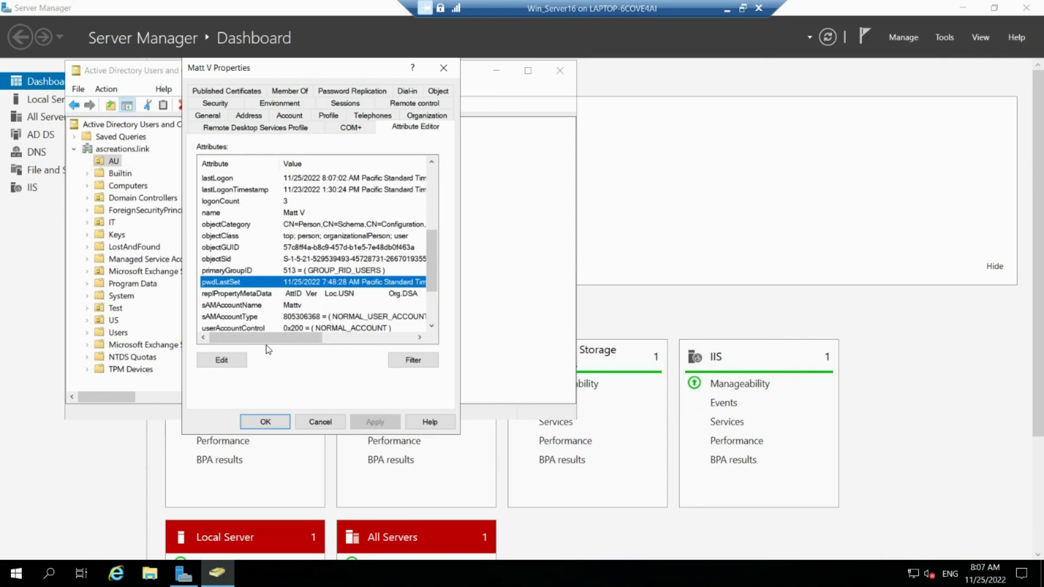
click(320, 422)
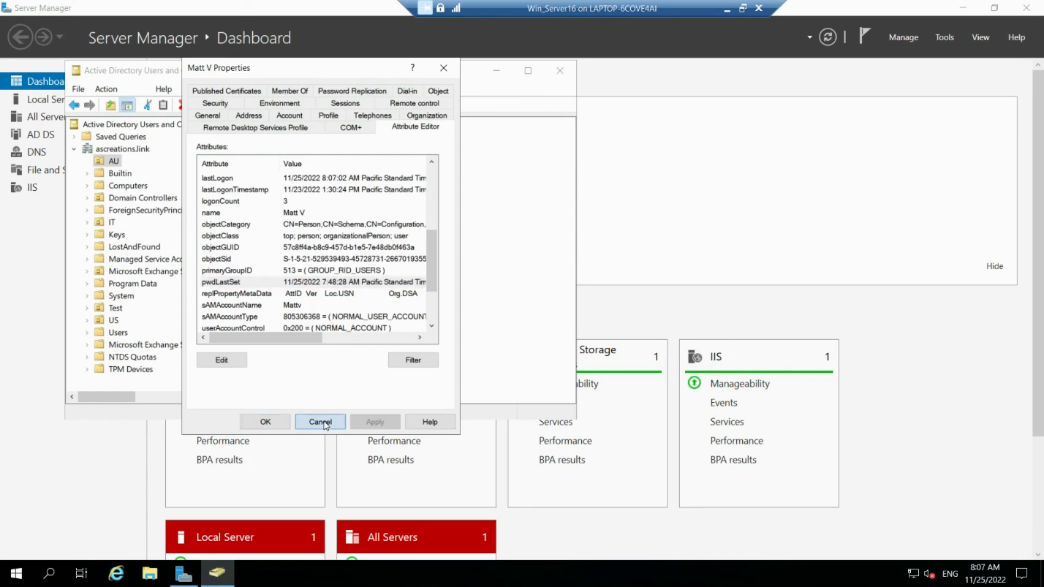